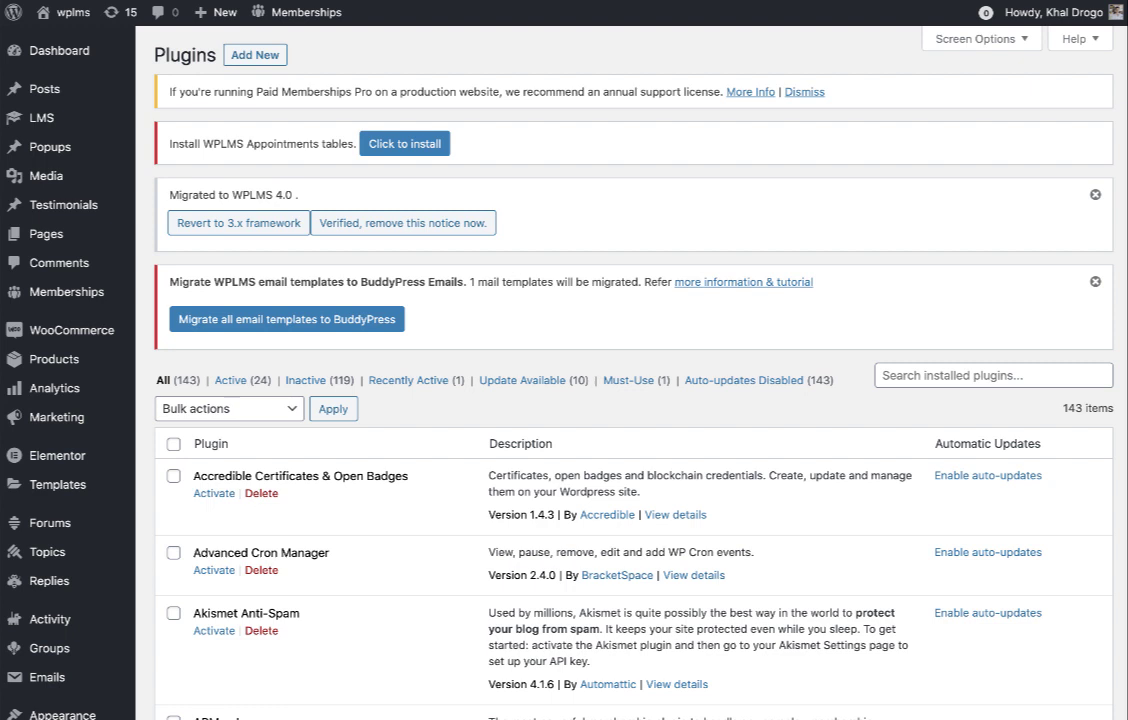
Step: Install the WPLMS Appointments database tables
left_click(797, 316)
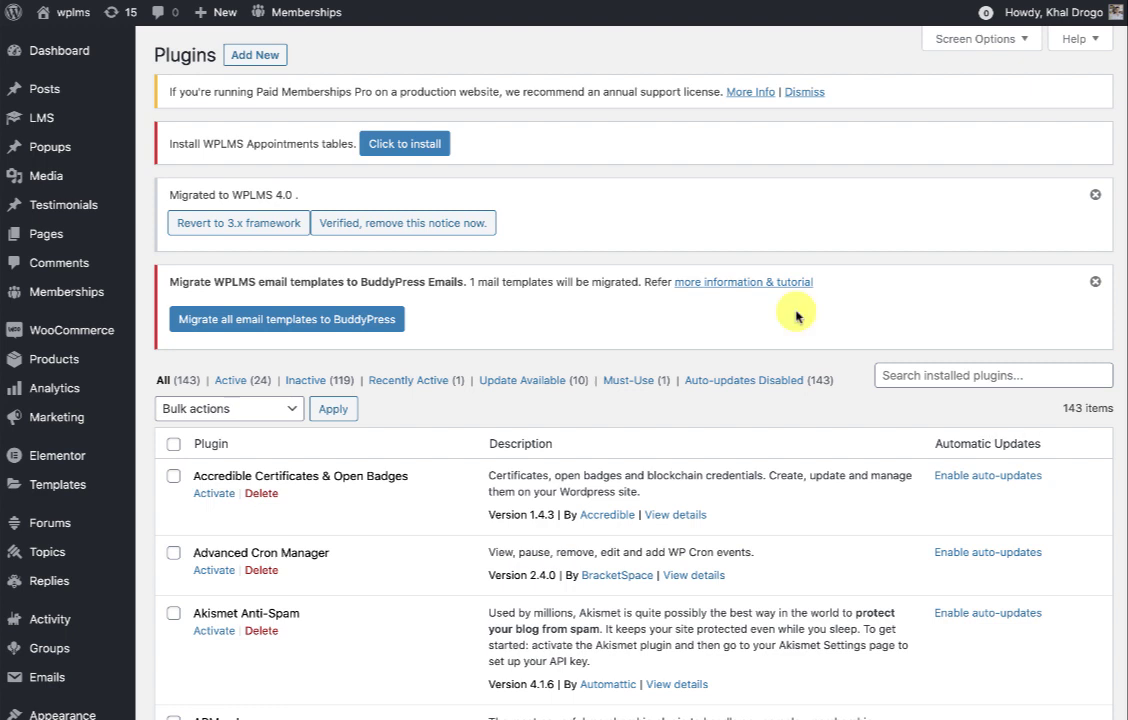
scroll(797, 316, "down", 10)
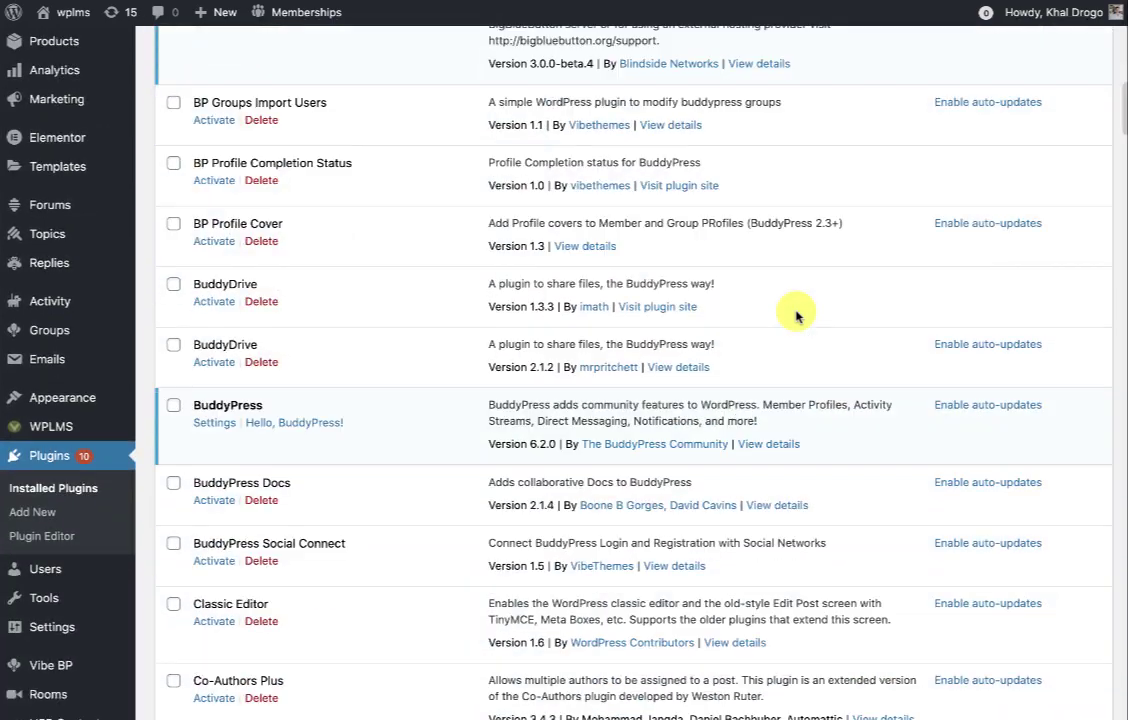
scroll(797, 316, "down", 15)
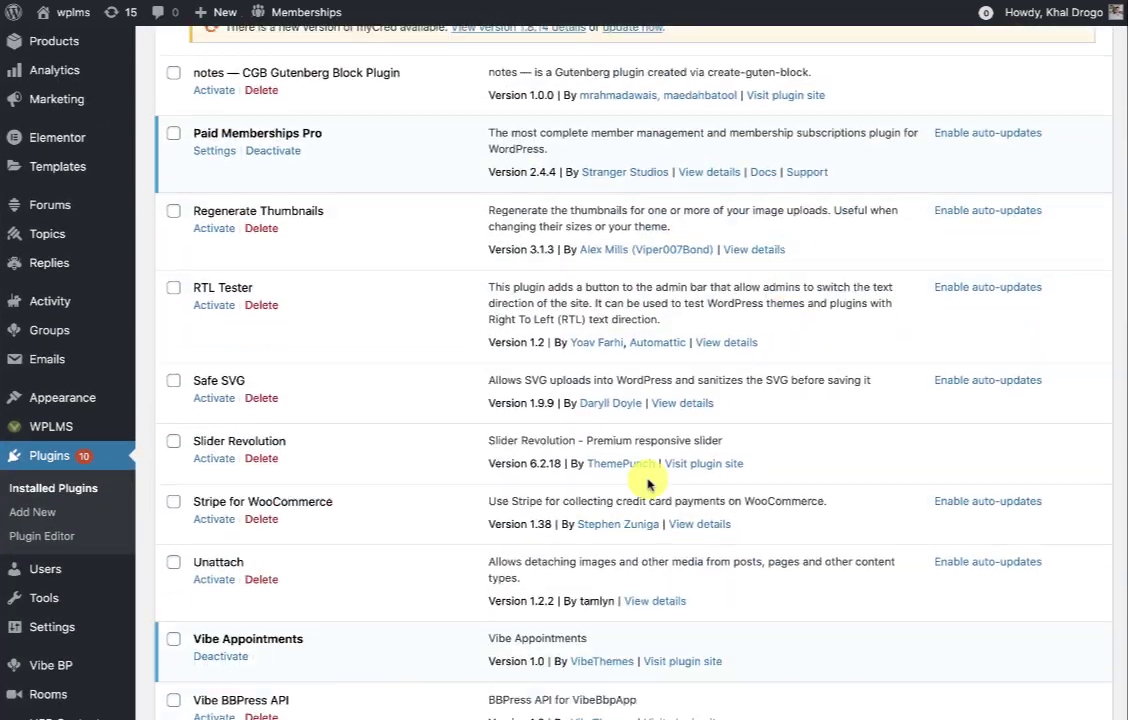
scroll(647, 484, "down", 2)
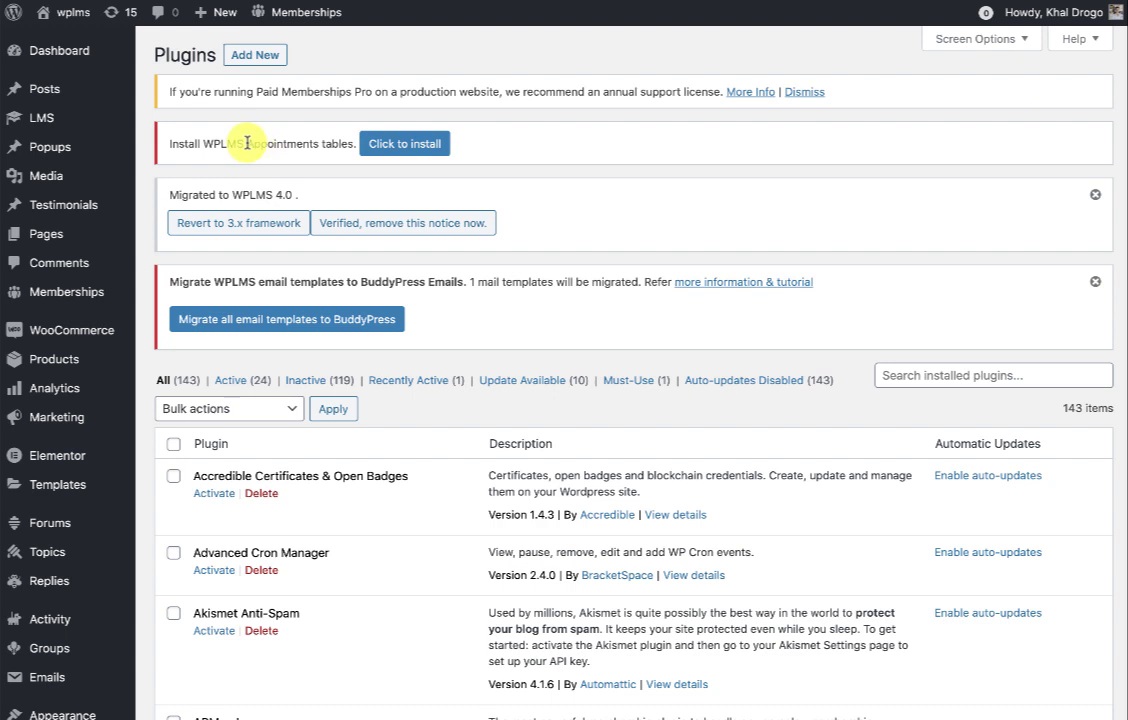
left_click(422, 140)
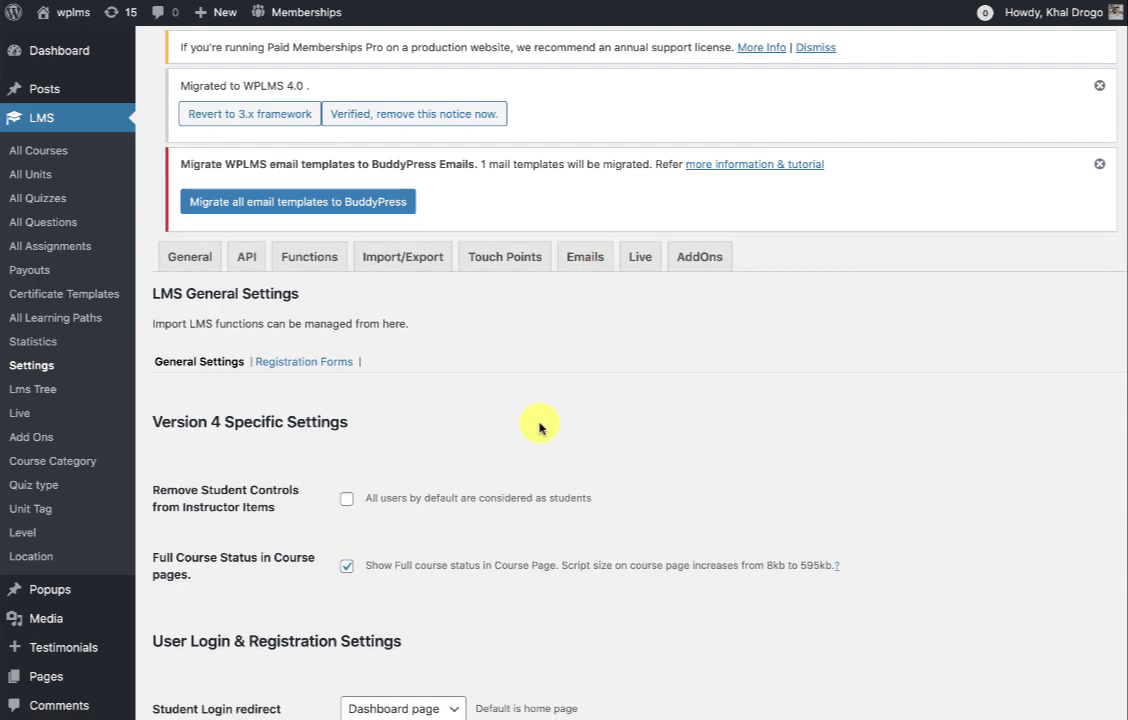
Step: Review the instructor menu locations in the Menus editor and bring up Vibe BP settings alongside
scroll(539, 428, "down", 20)
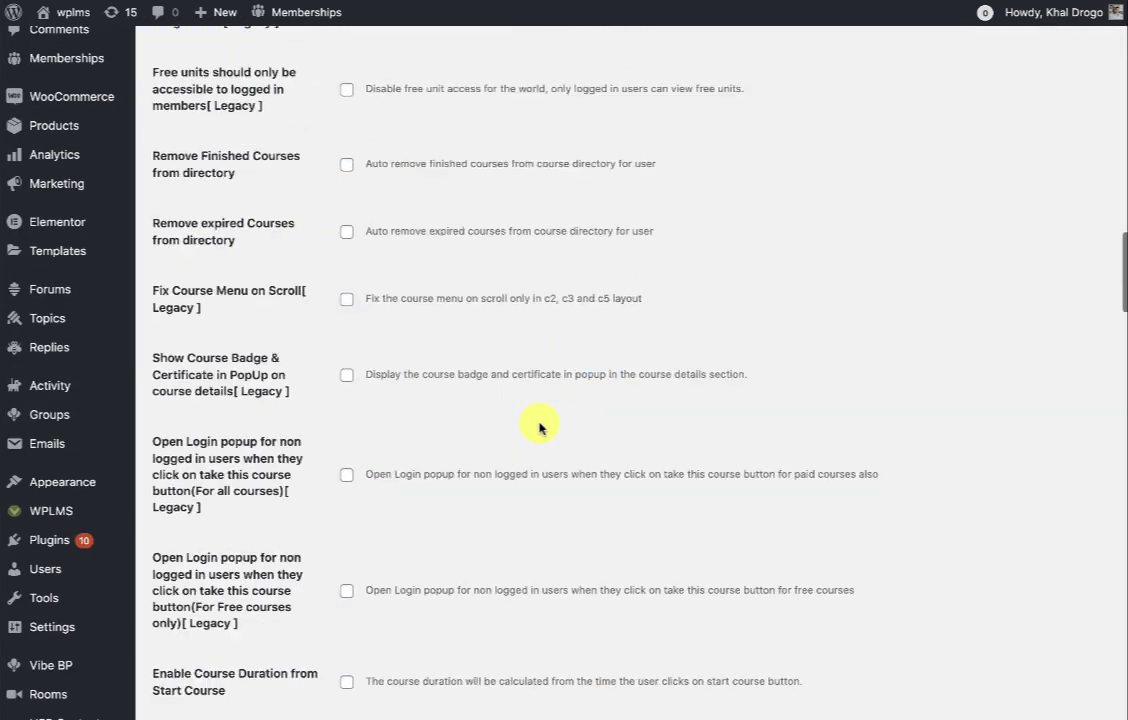
scroll(539, 428, "down", 15)
mouse_move(72, 489)
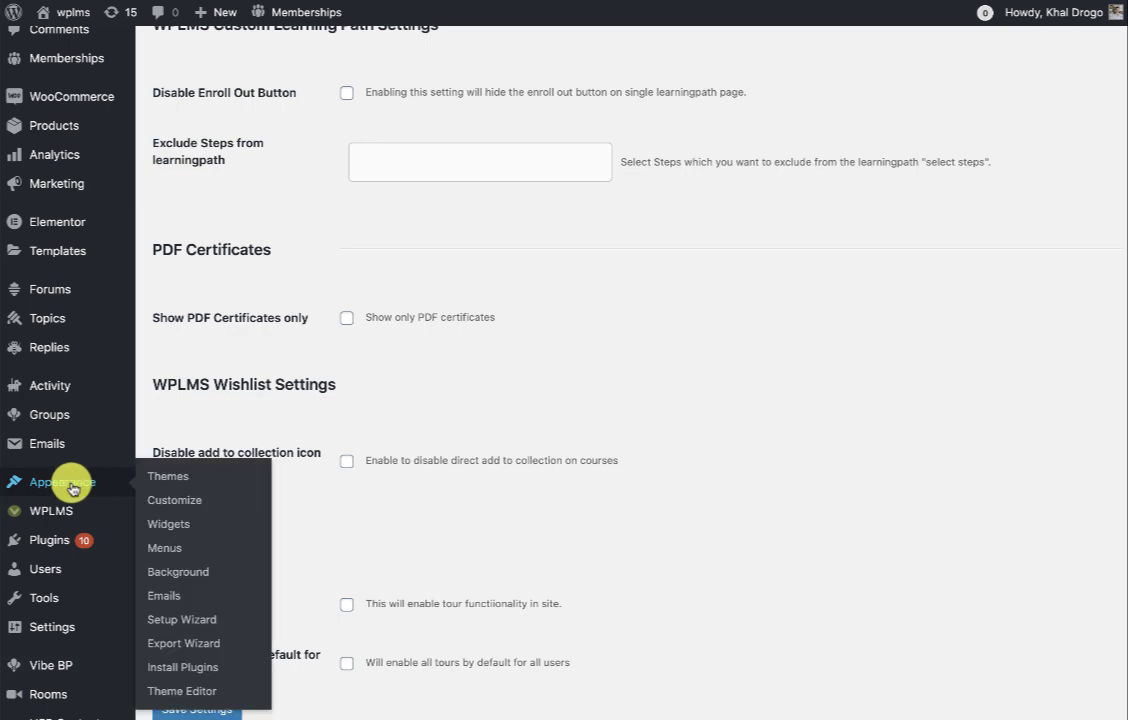
left_click(155, 546)
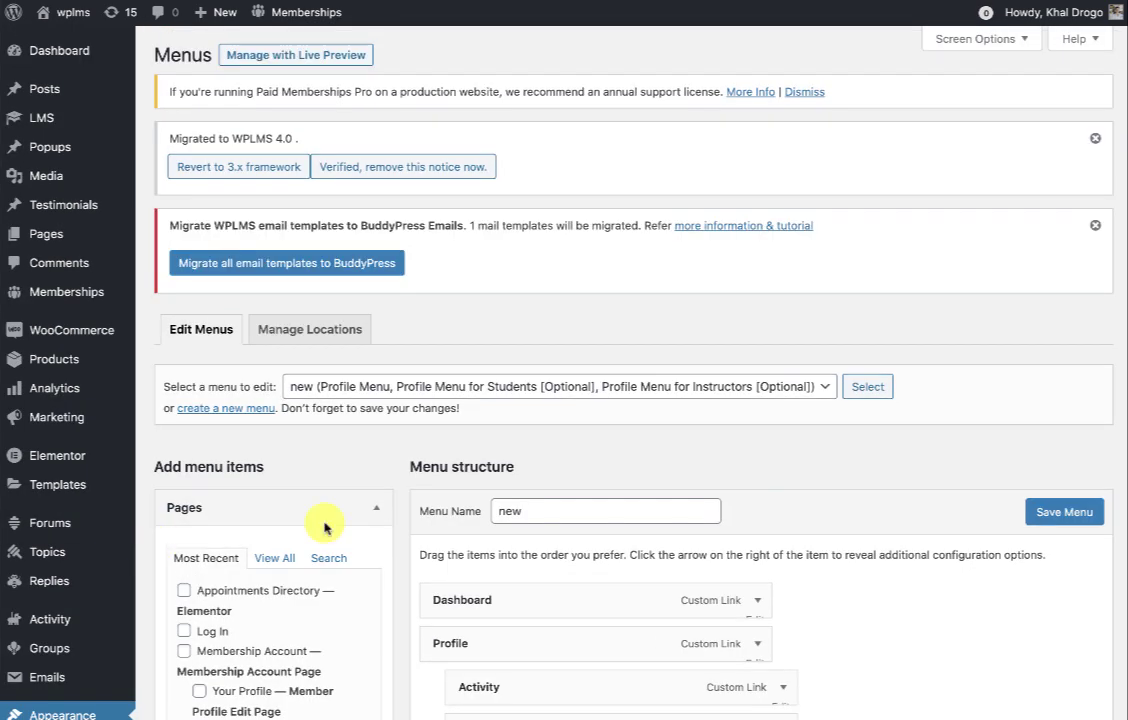
scroll(325, 528, "down", 8)
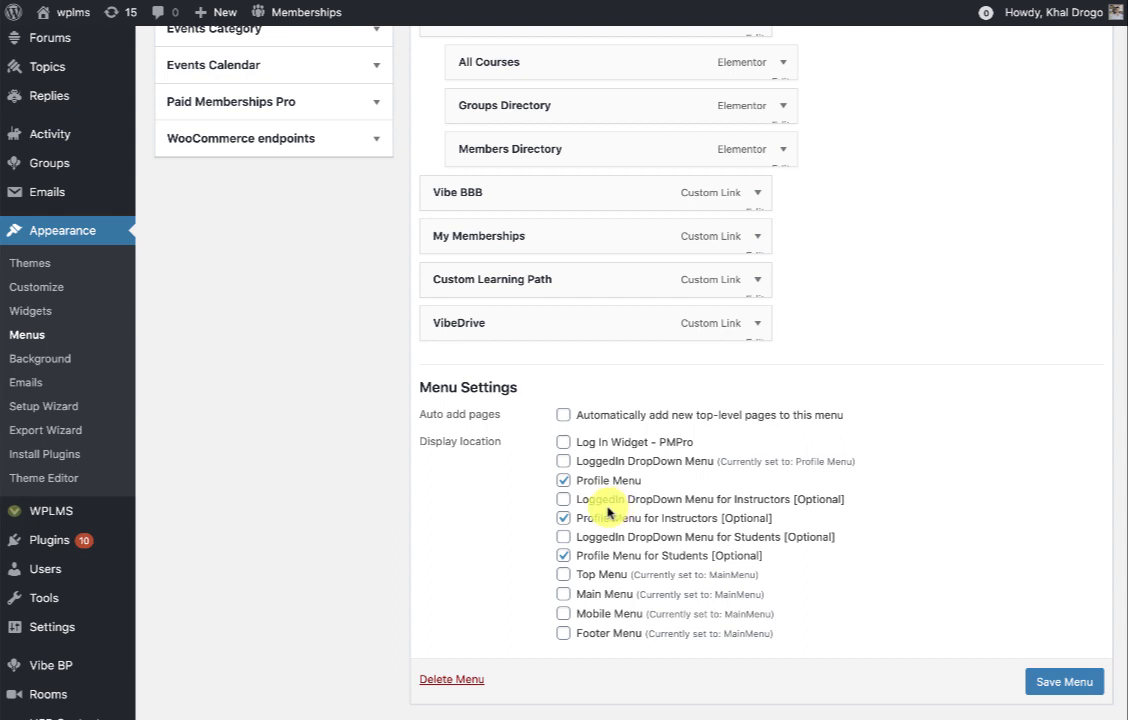
left_click_drag(605, 506, 775, 520)
mouse_move(63, 660)
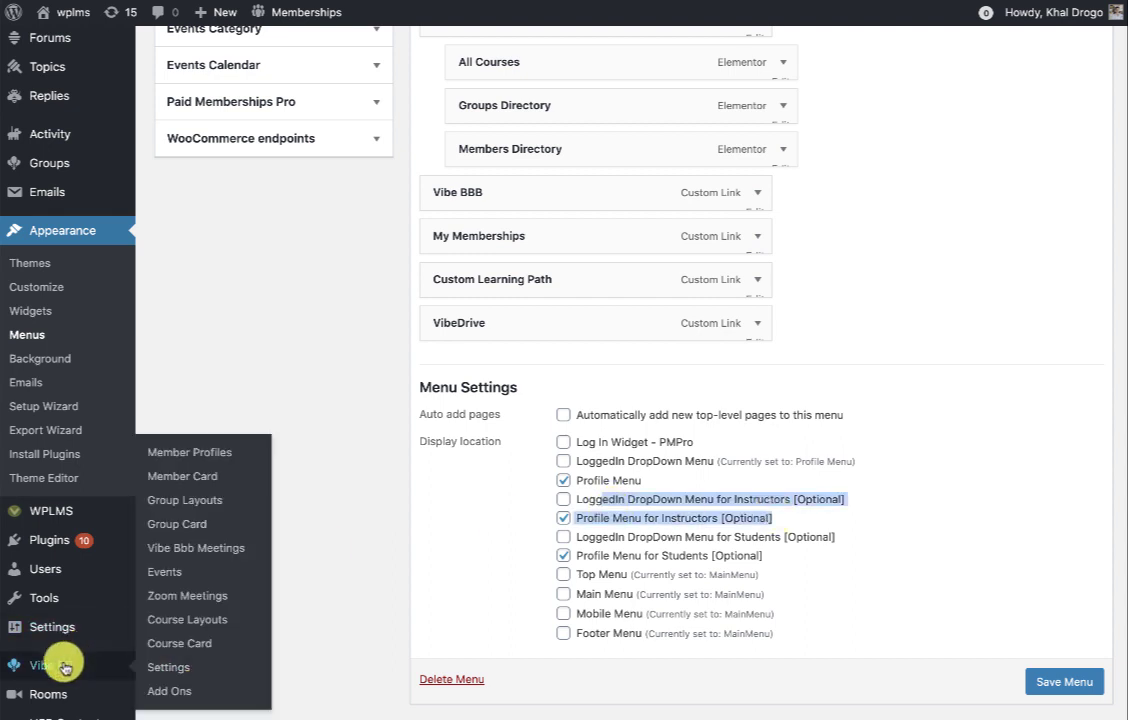
right_click(157, 672)
left_click(200, 675)
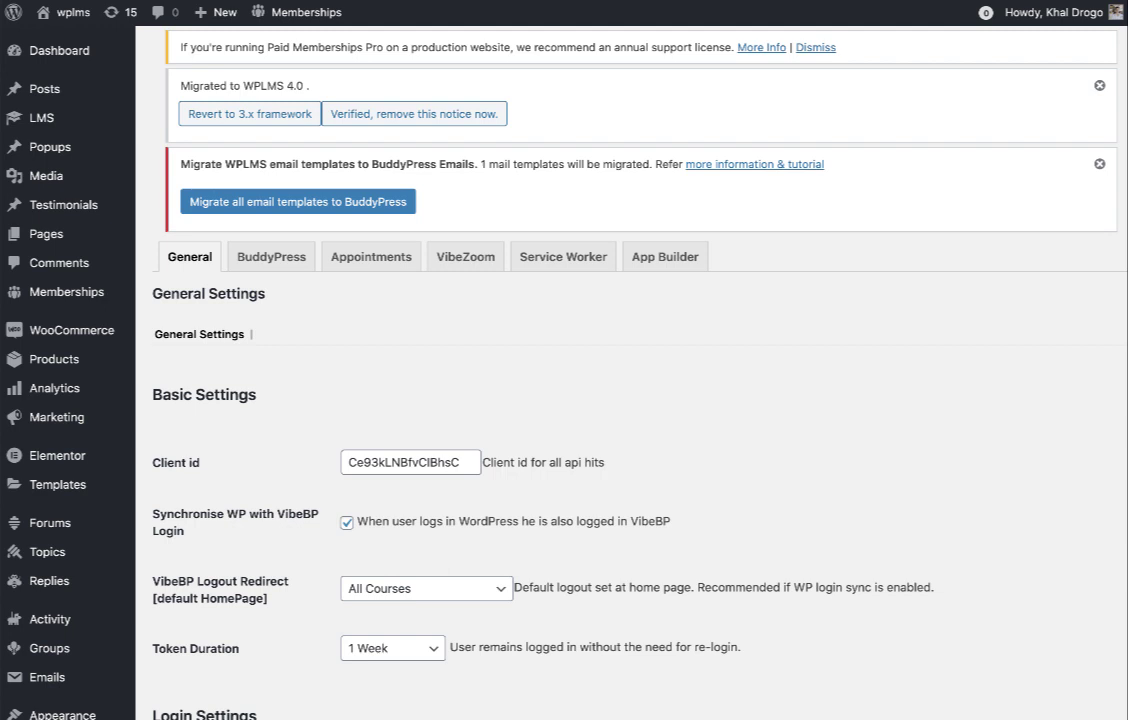
Step: Move Appointments to a top-level item in the Profile Menu for Instructors
left_click(292, 270)
scroll(221, 272, "down", 4)
left_click_drag(580, 518, 715, 530)
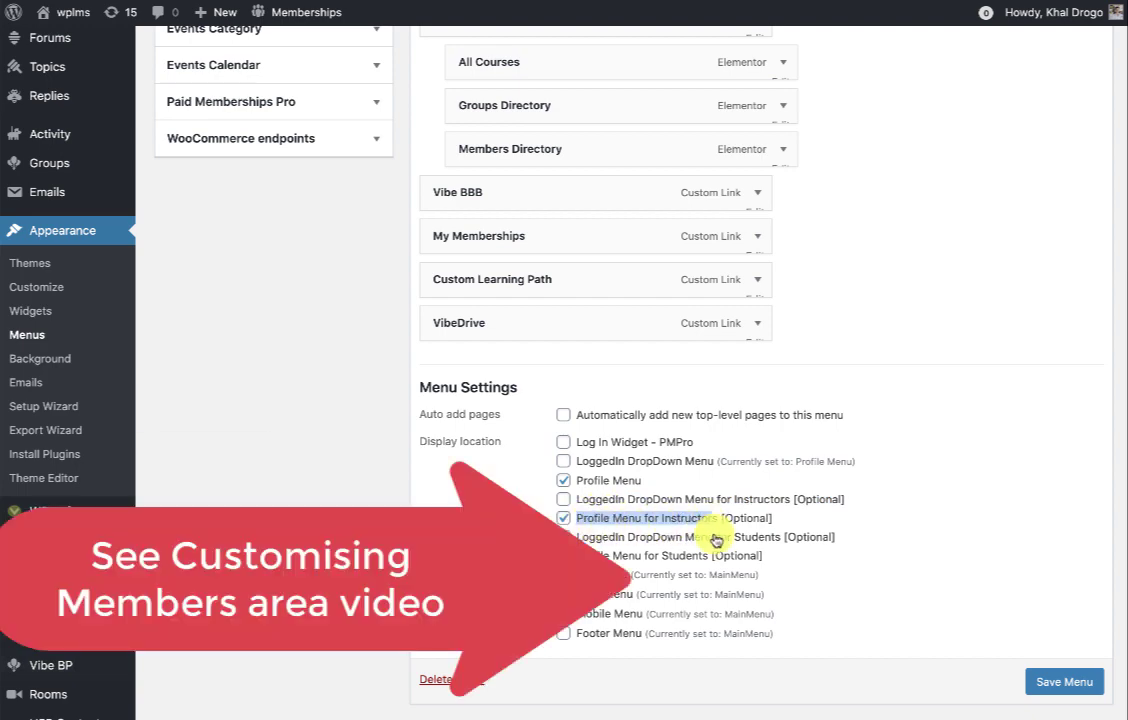
scroll(843, 490, "up", 15)
scroll(483, 435, "down", 2)
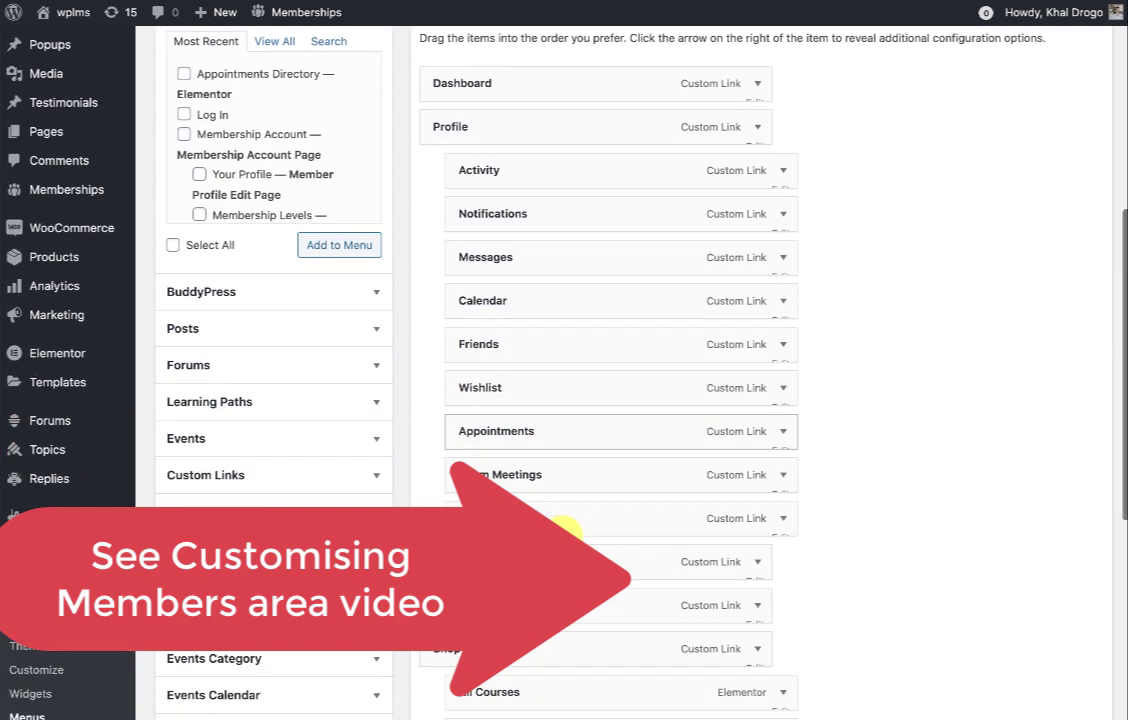
left_click_drag(483, 435, 451, 519)
Step: Refresh the BuddyPress navigation in Vibe BP > Settings > BuddyPress
scroll(780, 310, "up", 1)
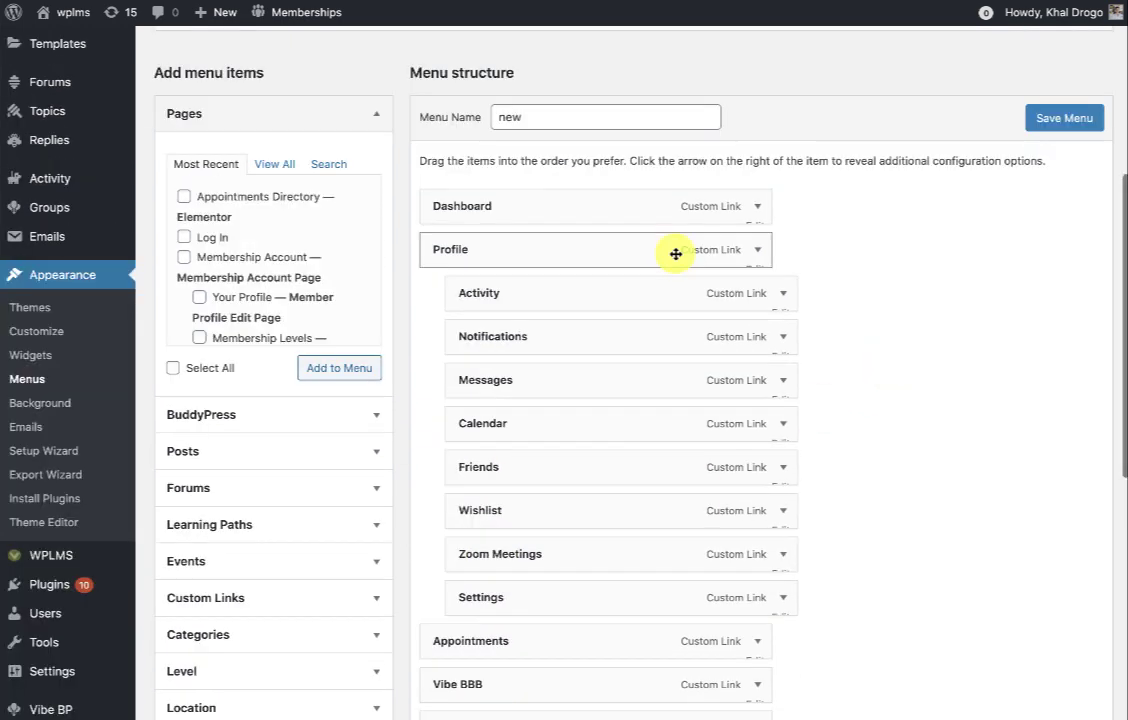
scroll(848, 433, "down", 15)
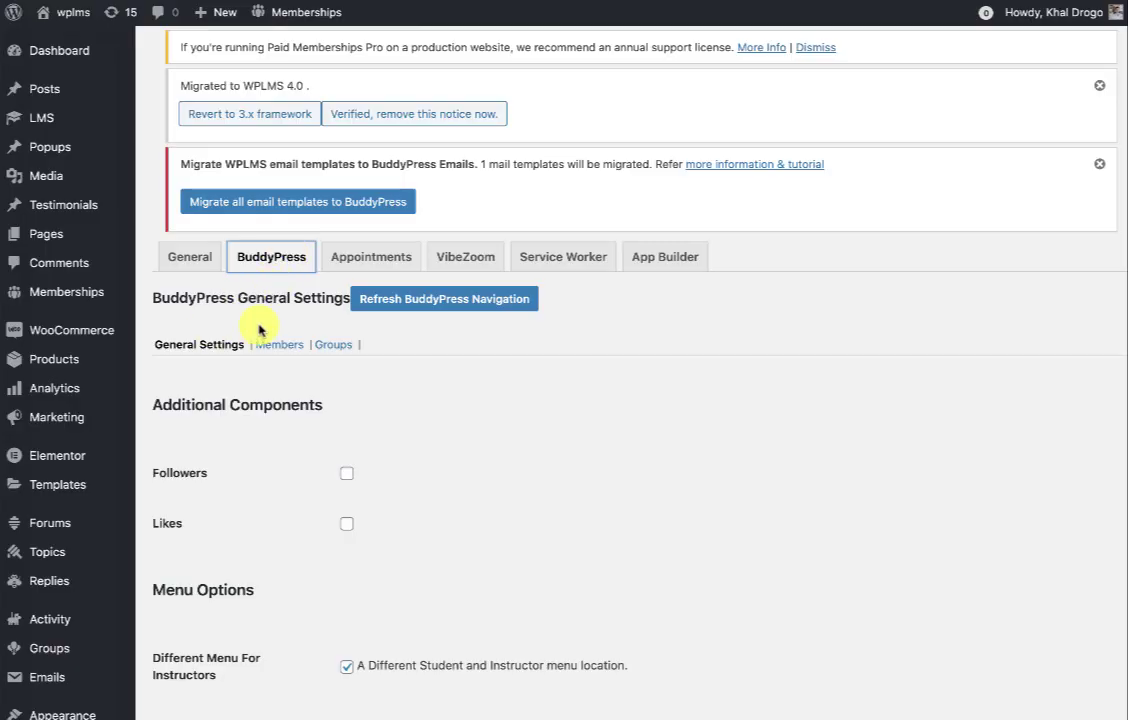
left_click(407, 306)
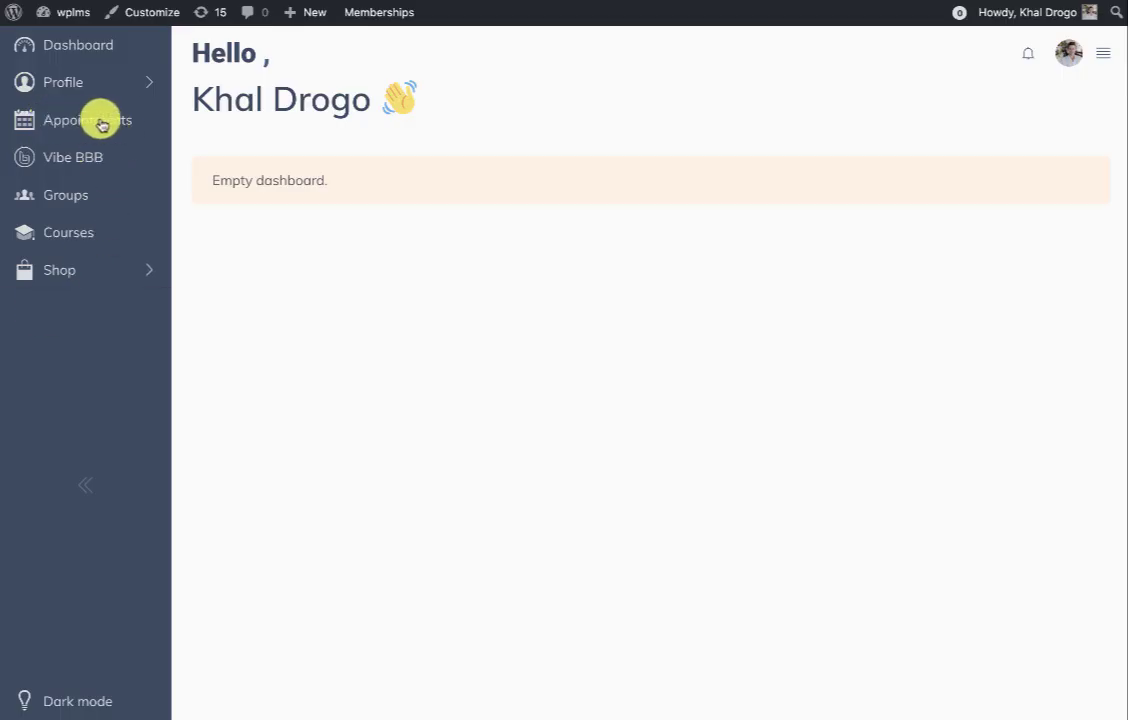
Step: Open Appointments from the dashboard sidebar to show the My Bookings calendar
left_click(99, 119)
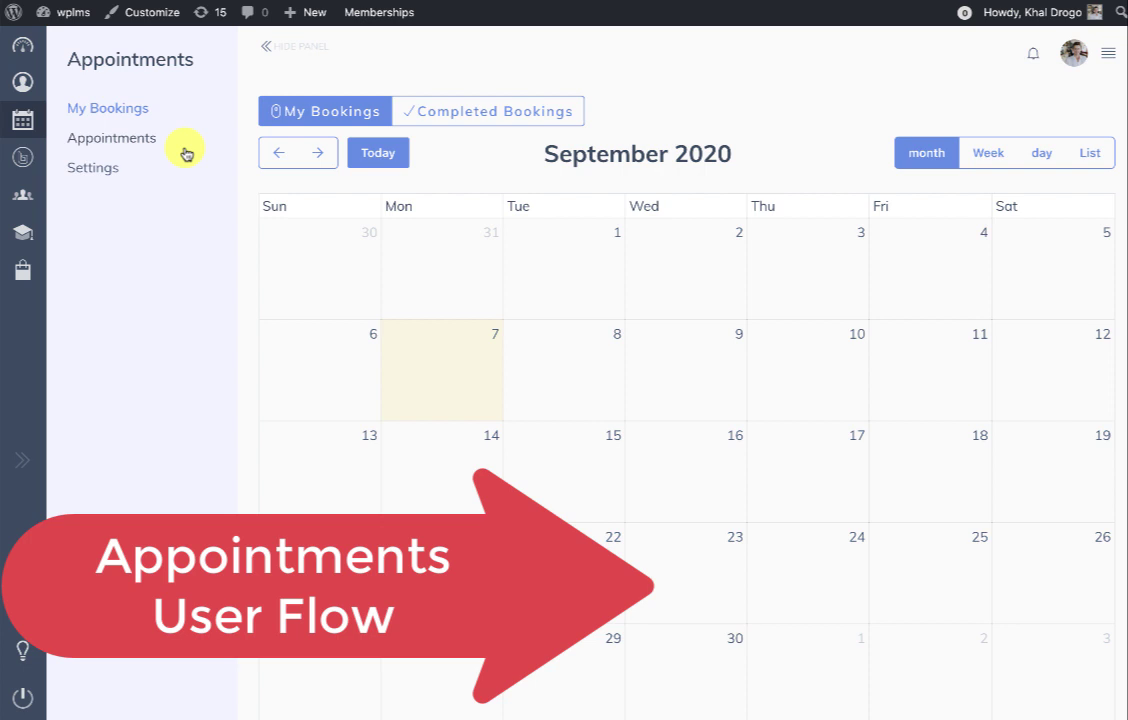
Step: Check Pending Bookings, switch to Manage Slots and start a new Booking Slot form
left_click(118, 150)
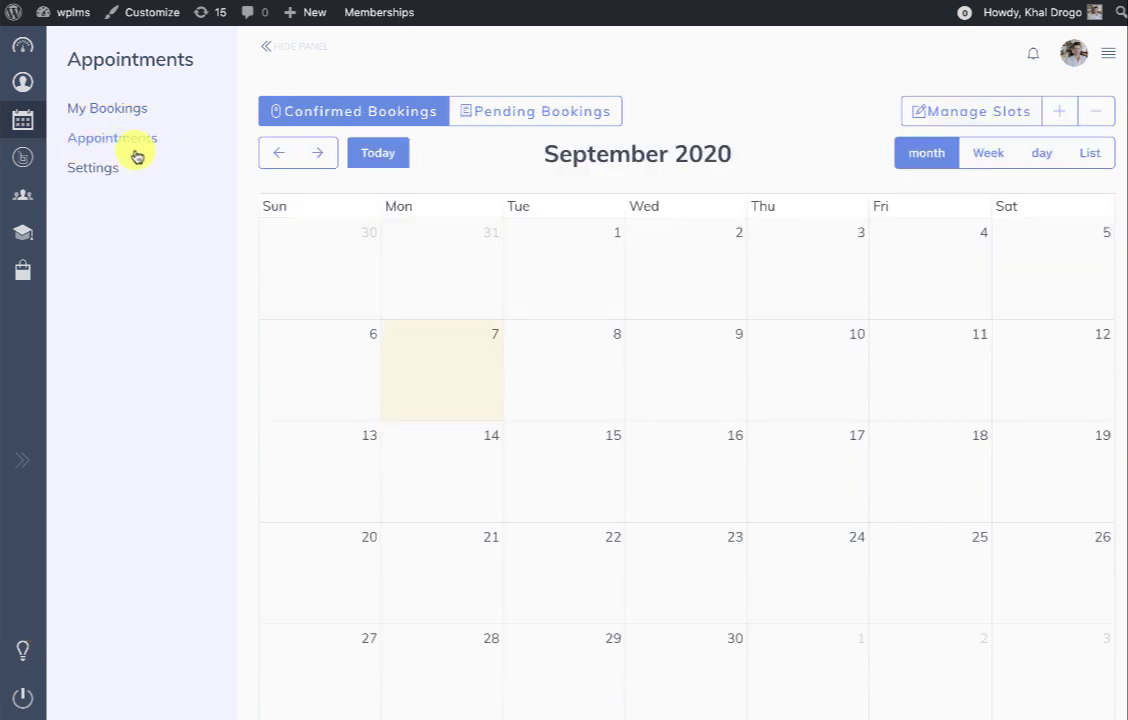
scroll(620, 345, "down", 2)
scroll(658, 354, "up", 2)
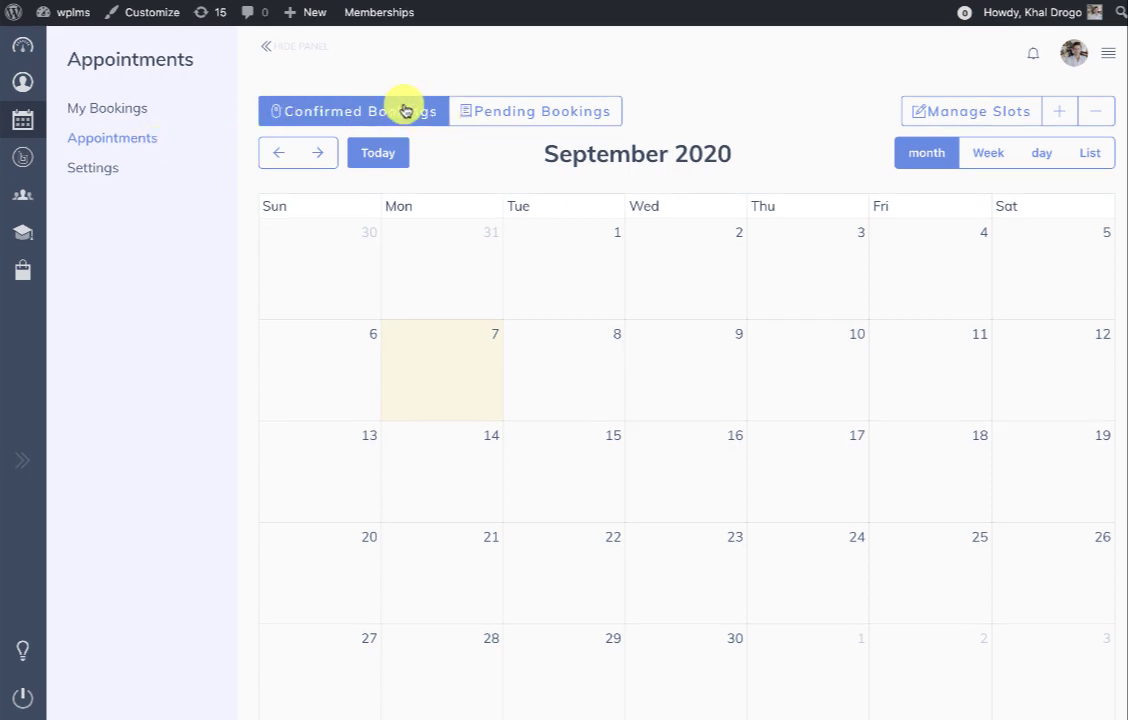
left_click(557, 123)
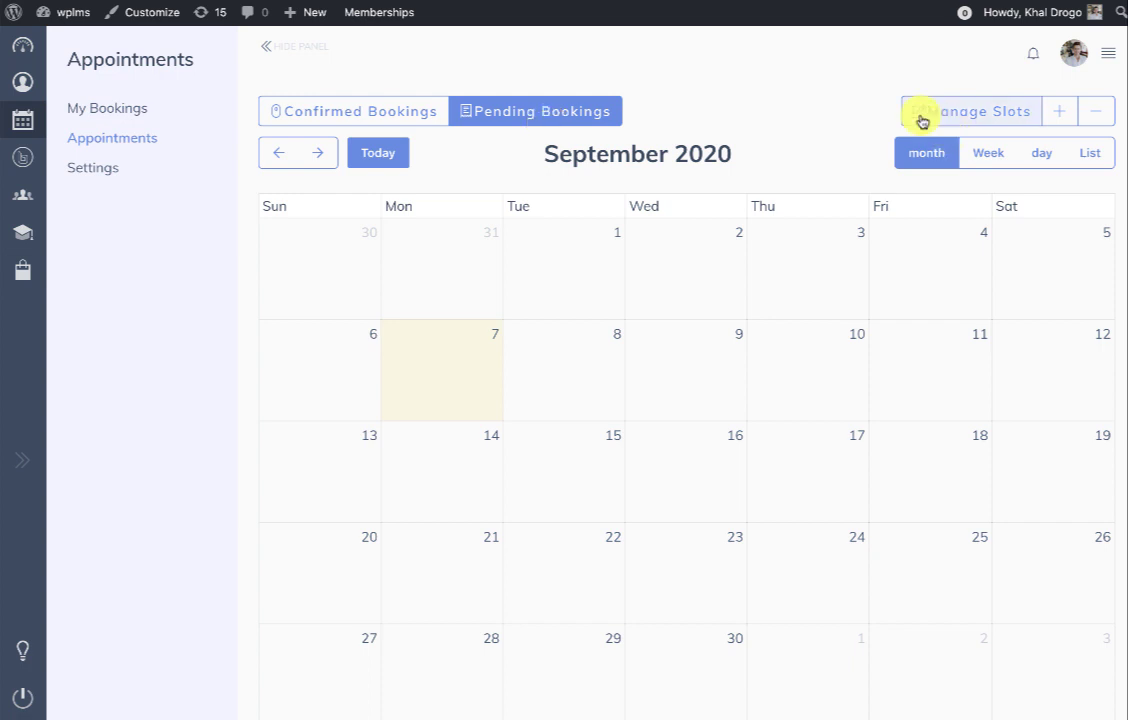
left_click(984, 120)
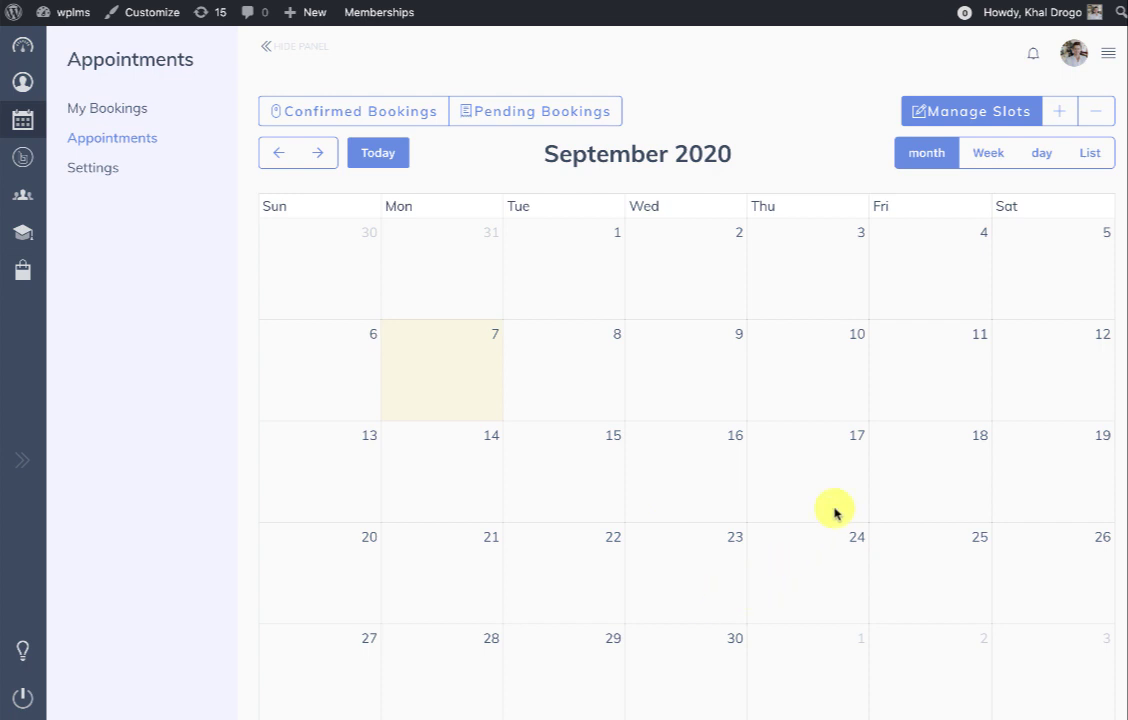
left_click(1058, 110)
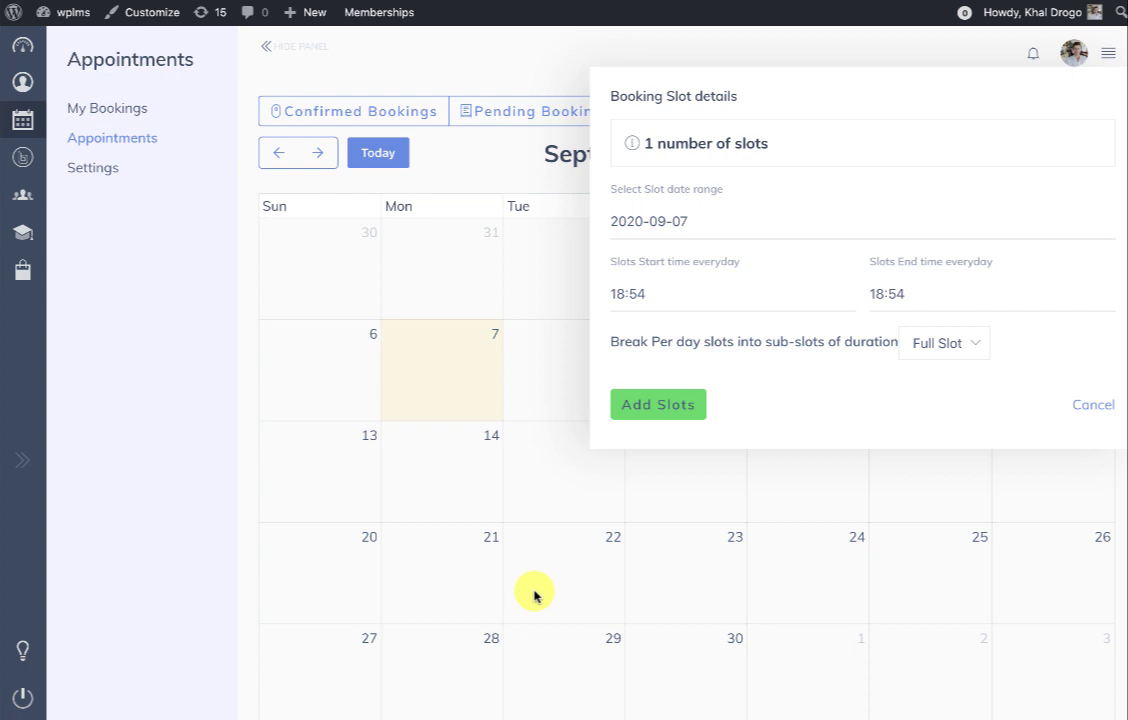
Step: Set the slot range to Sep 7–30 with daily times 16:00–18:00
left_click(672, 221)
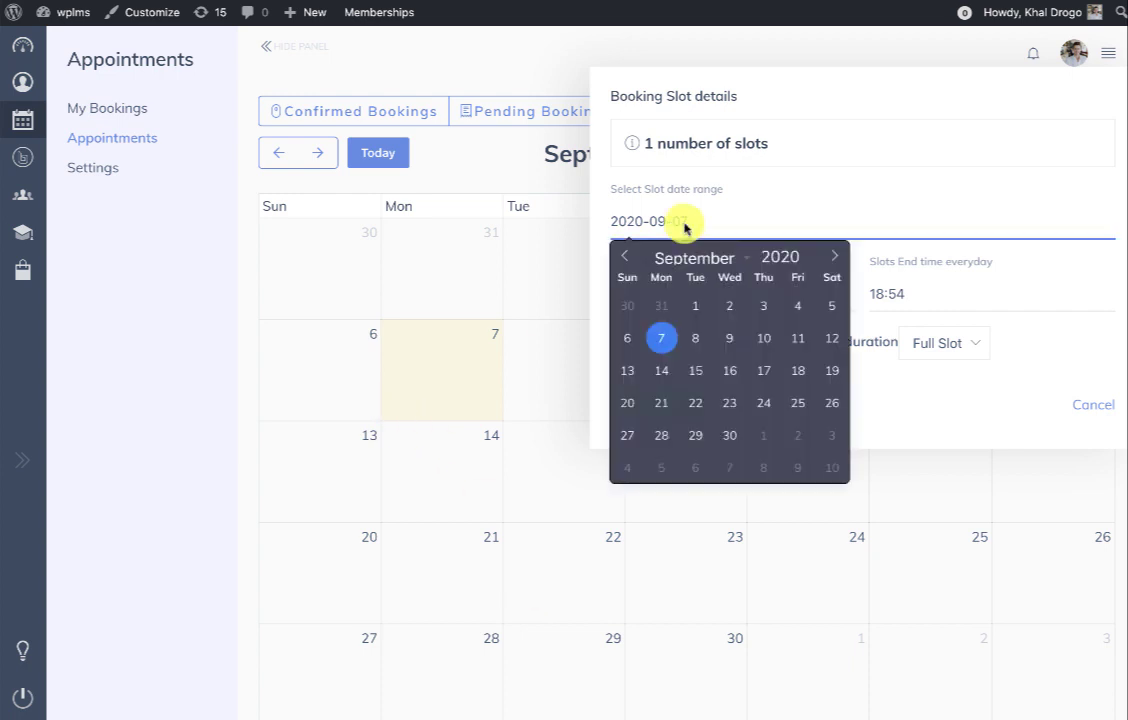
left_click(661, 340)
left_click(730, 435)
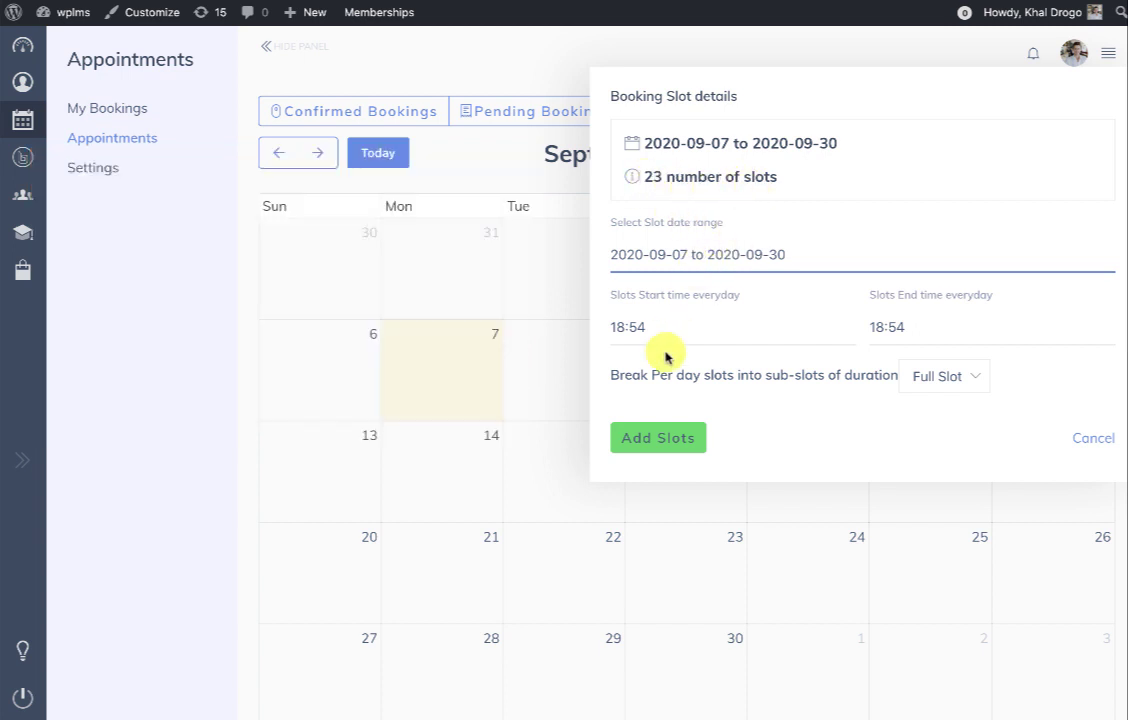
left_click(722, 334)
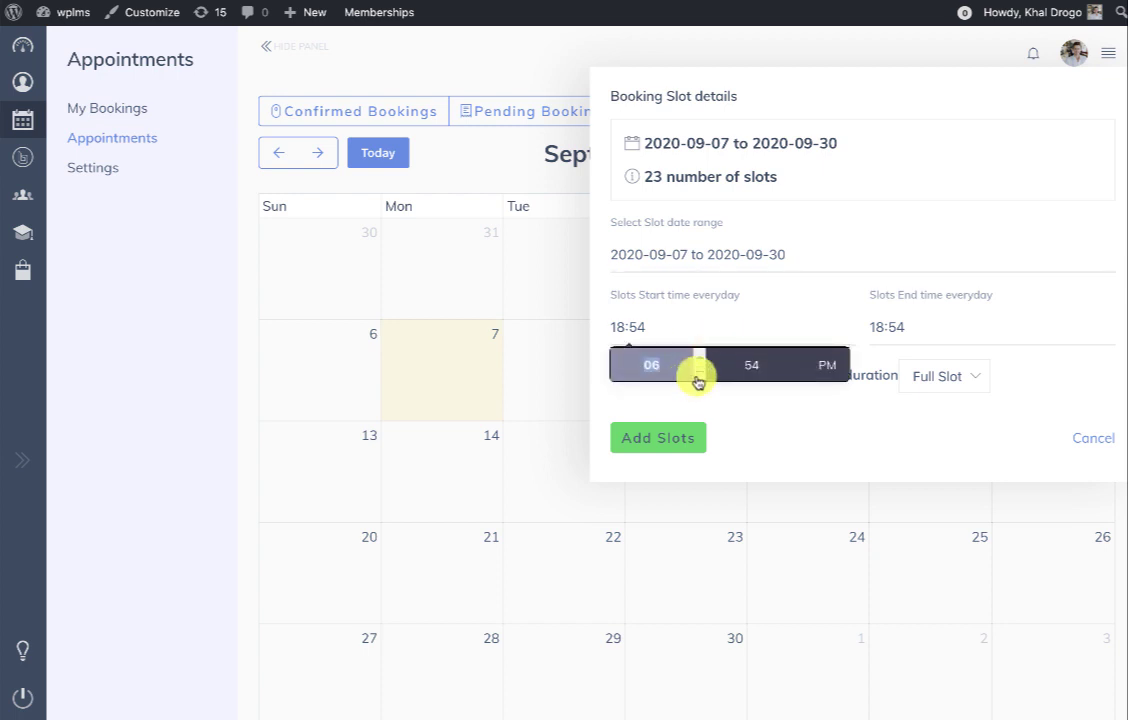
left_click(697, 372)
left_click(665, 362)
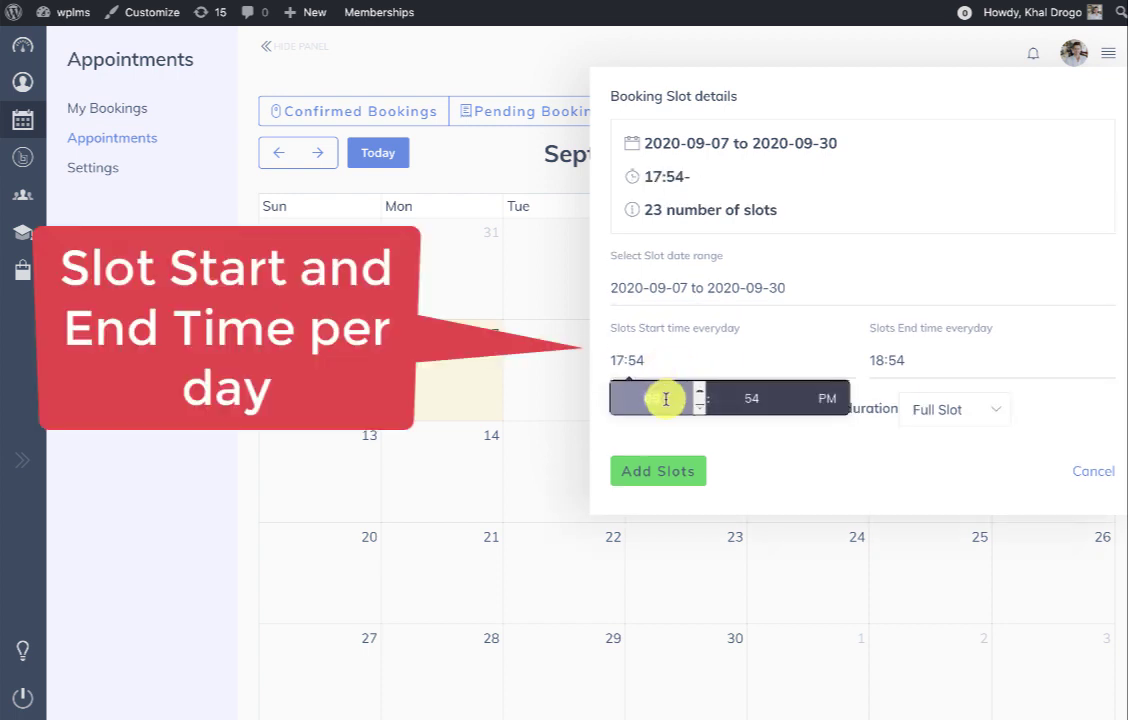
type("400")
left_click(1002, 398)
type("00")
key("Return")
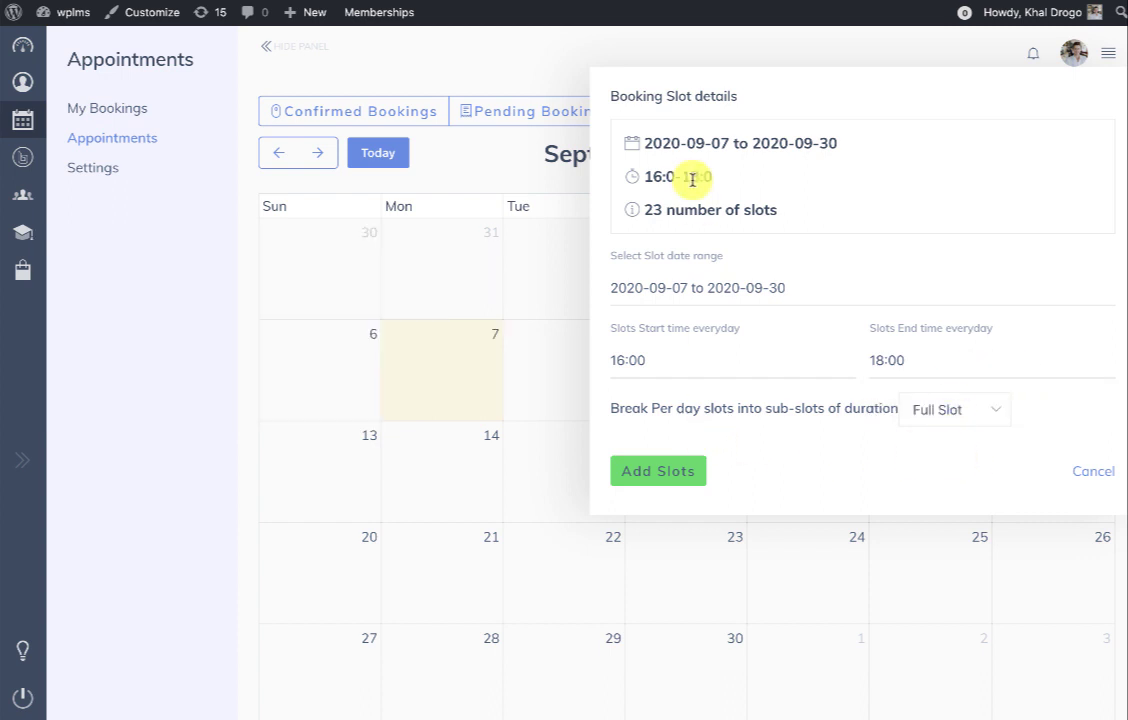
Step: Break each day into 1 Hour sub-slots and add them to the calendar
left_click_drag(646, 179, 780, 213)
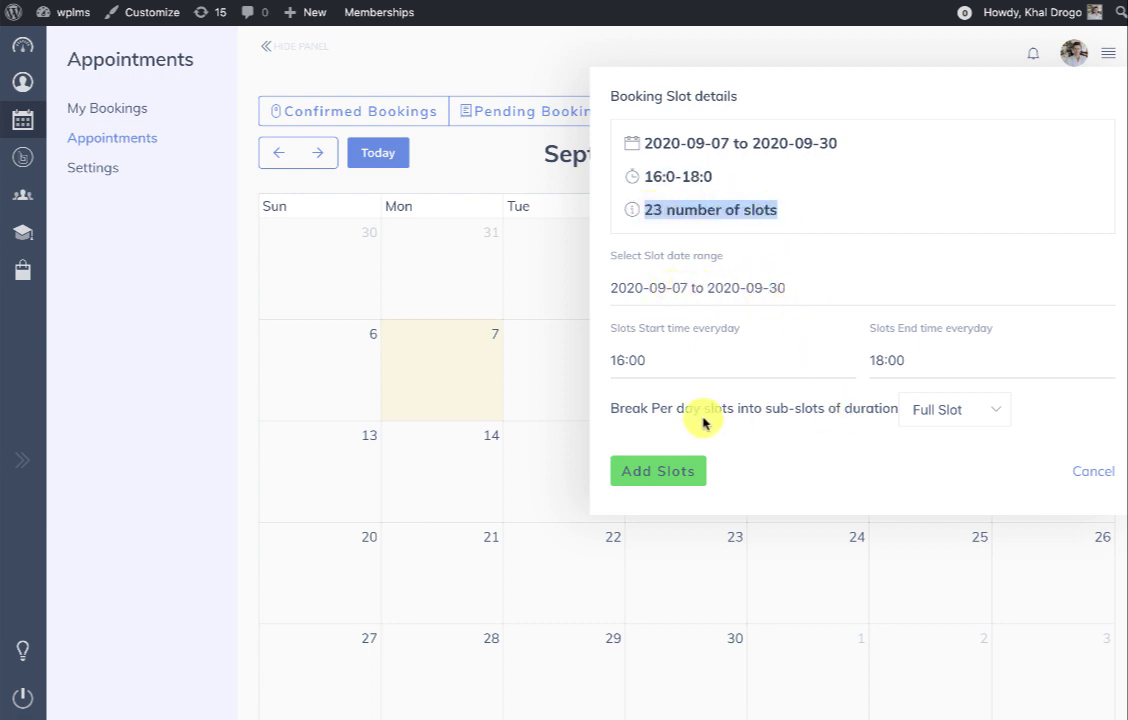
left_click(994, 420)
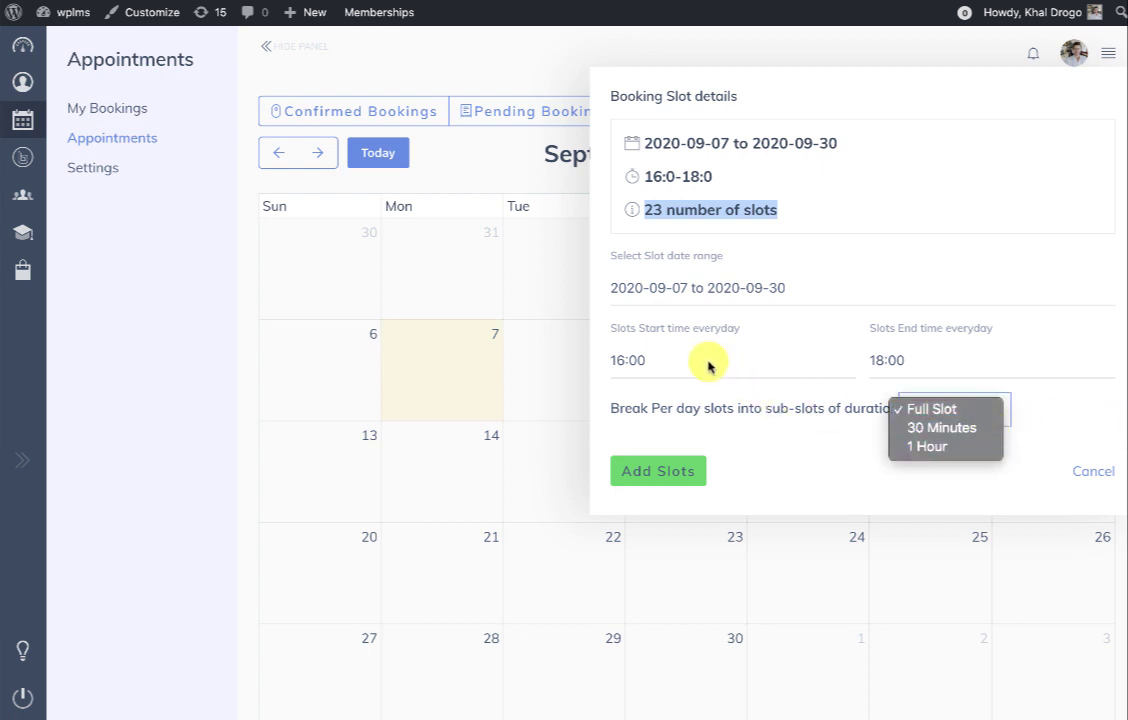
left_click(940, 450)
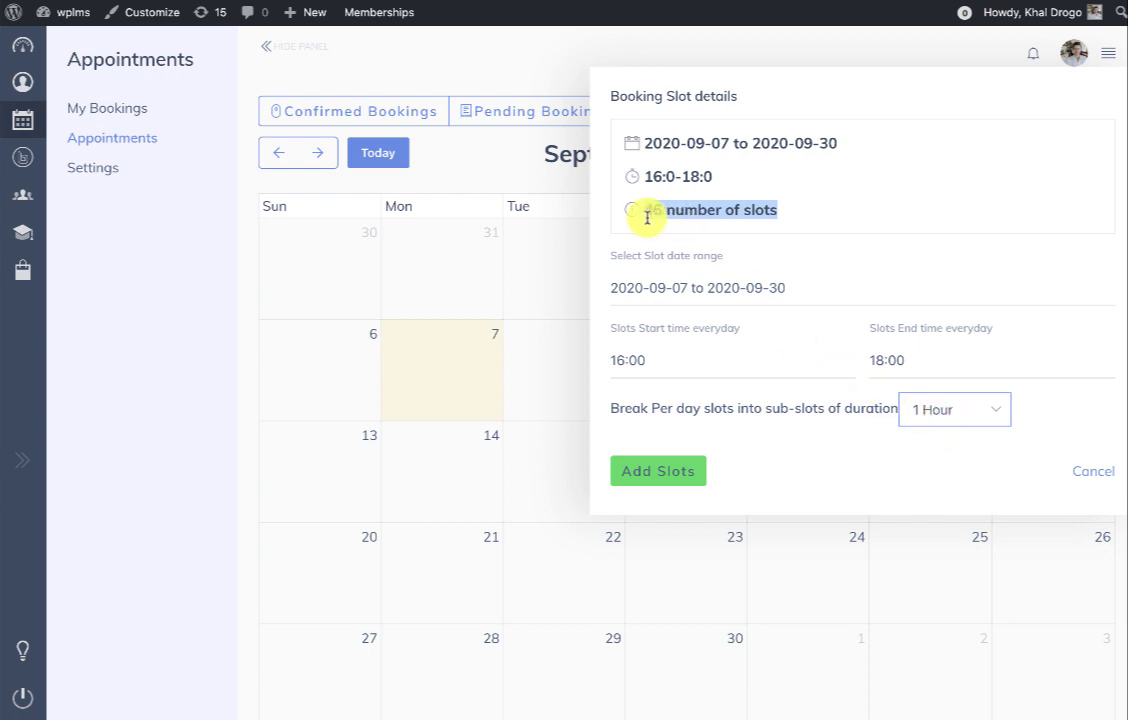
left_click(660, 472)
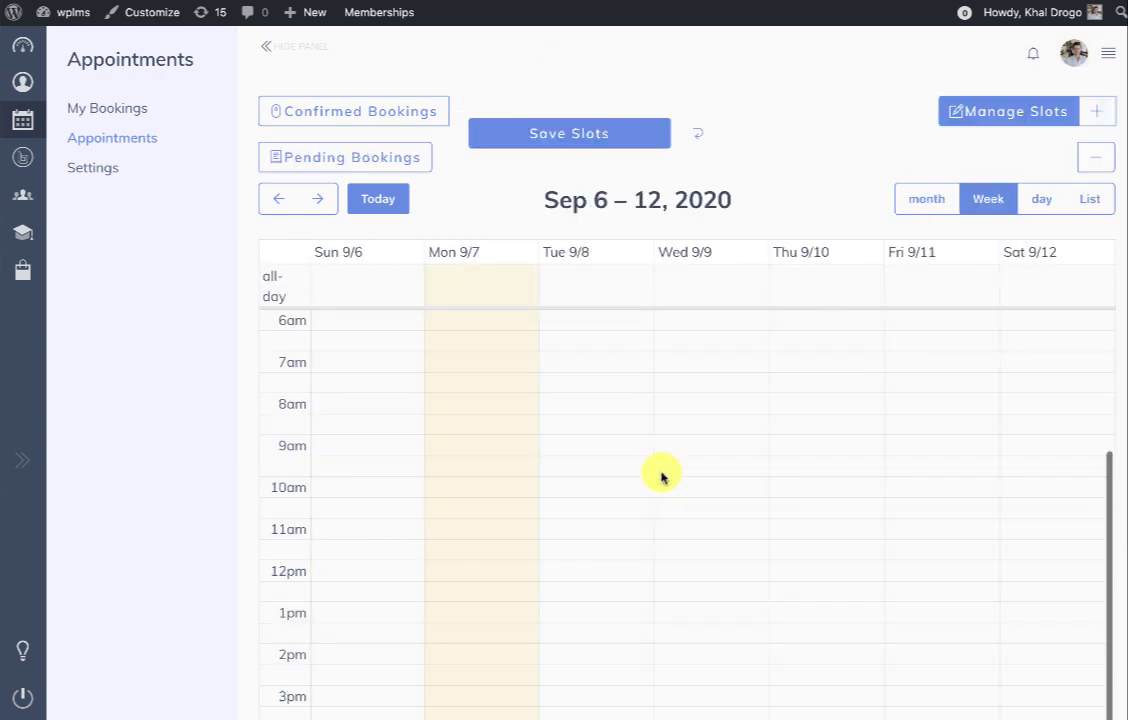
Step: Browse the weekly calendar from Sep 13–19 through Sep 27 – Oct 3, checking the hourly 4–6pm slots
scroll(869, 395, "down", 3)
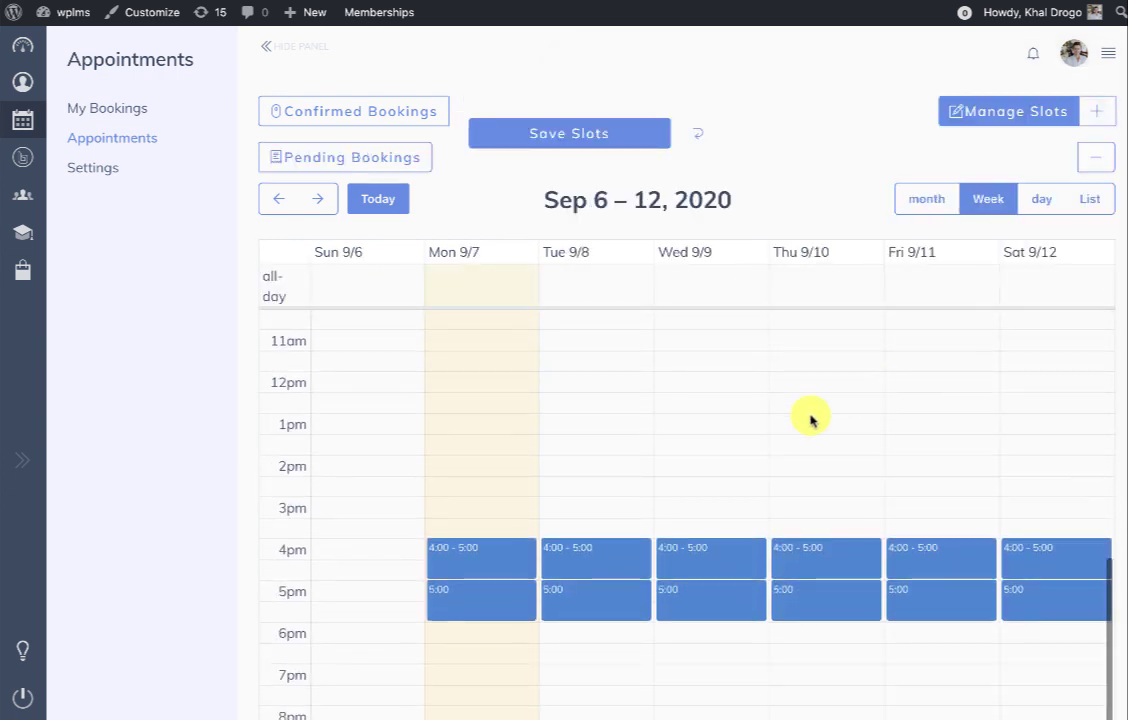
left_click(317, 198)
left_click(310, 198)
scroll(500, 392, "down", 3)
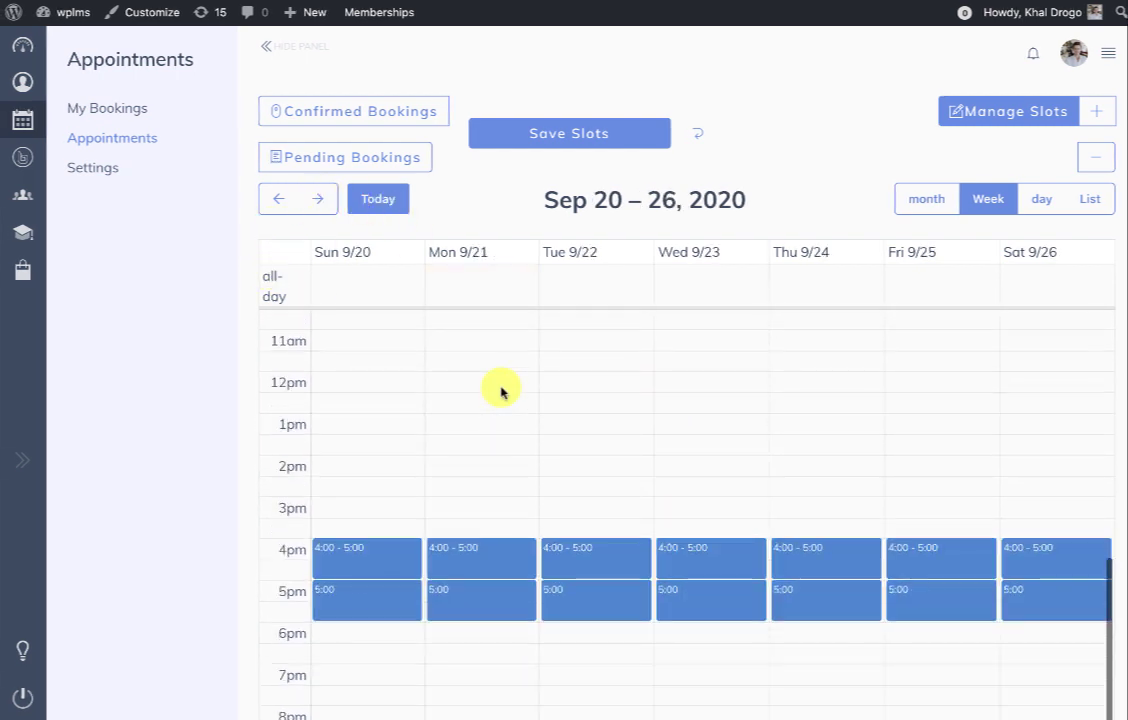
left_click(279, 199)
scroll(529, 460, "down", 3)
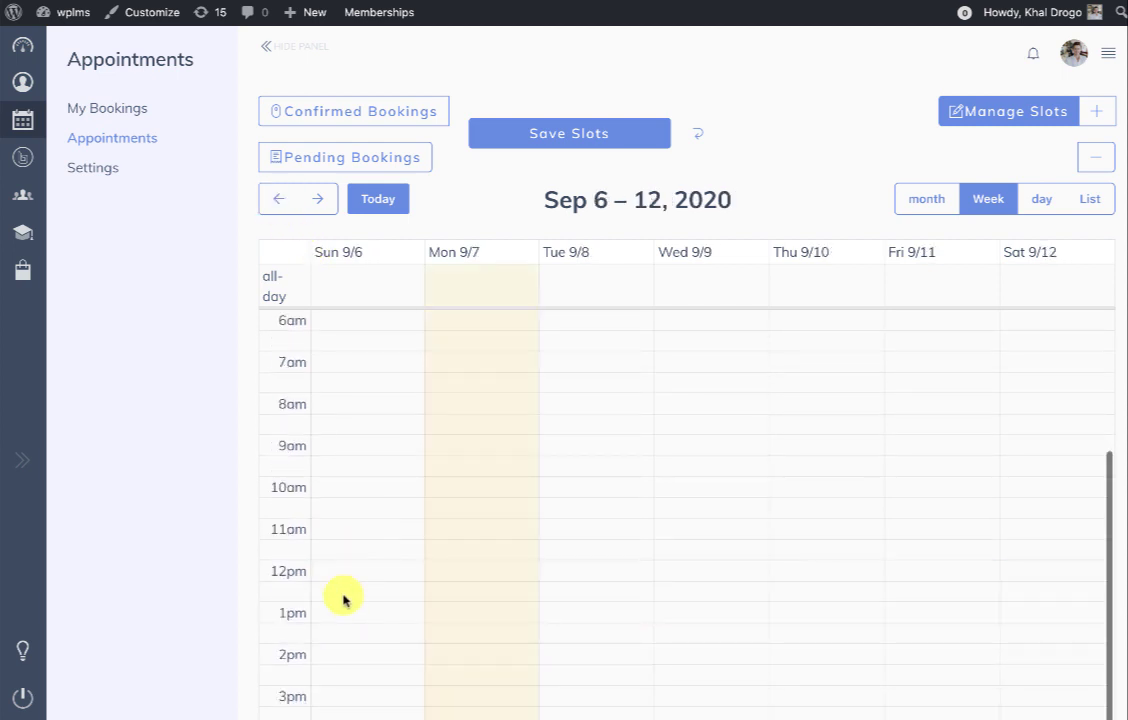
scroll(343, 600, "down", 5)
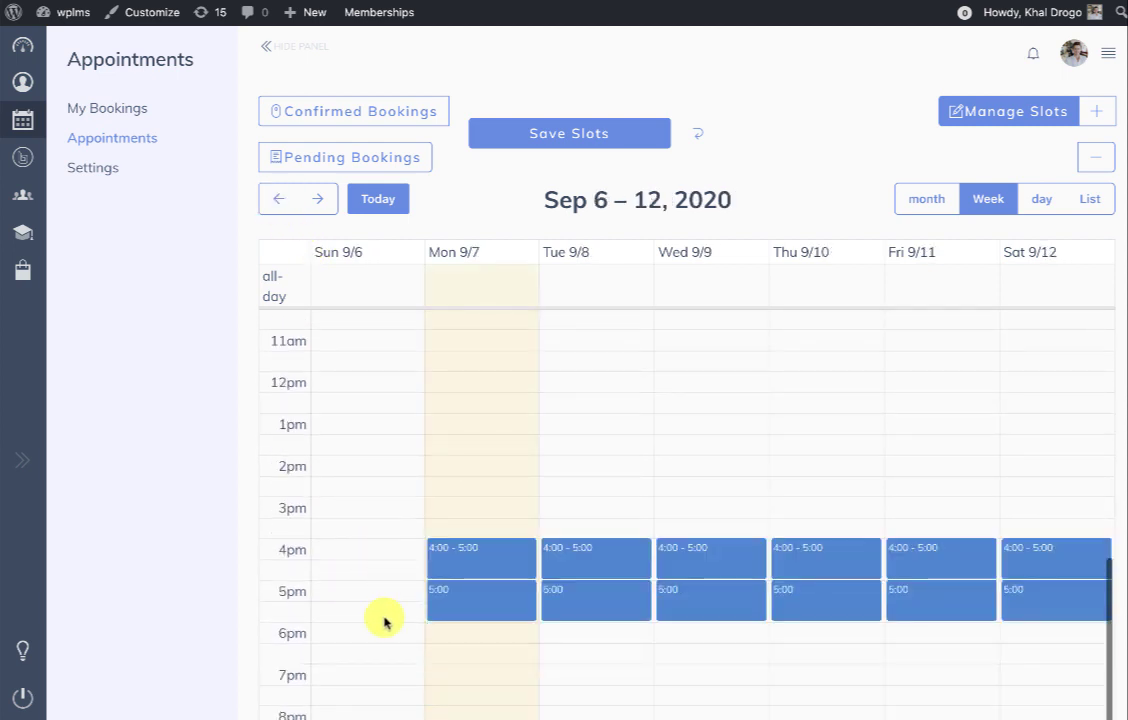
left_click(320, 200)
scroll(400, 438, "down", 5)
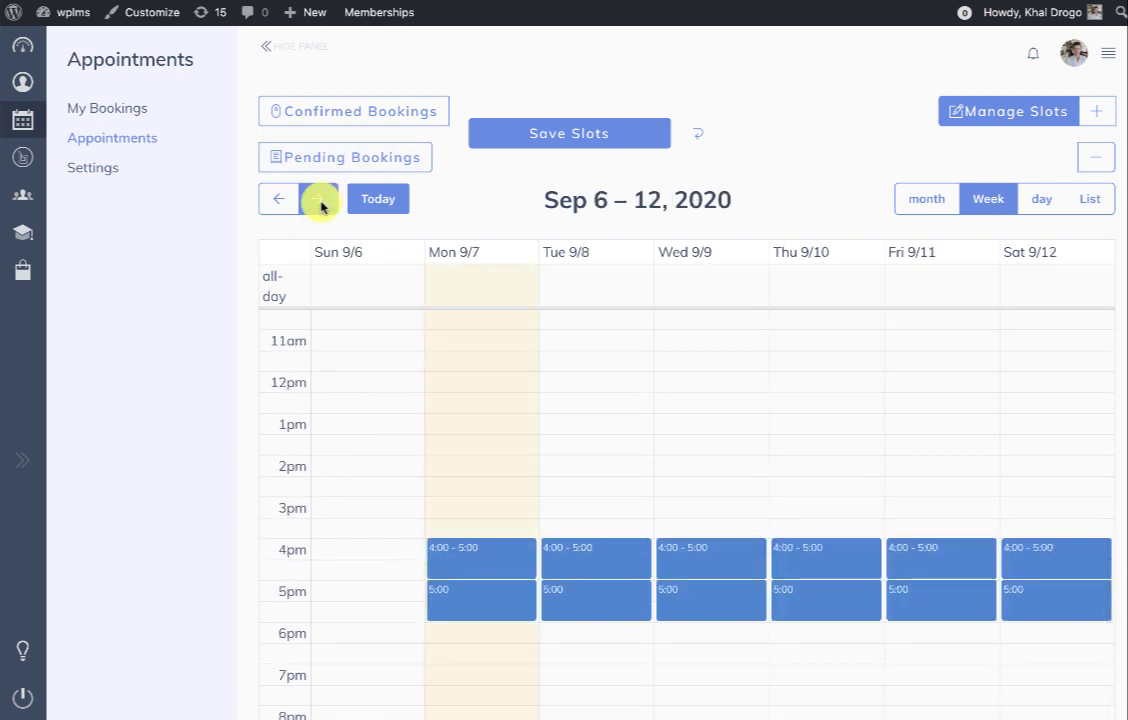
left_click(320, 200)
scroll(456, 548, "down", 5)
left_click(320, 200)
scroll(430, 443, "down", 5)
left_click(320, 199)
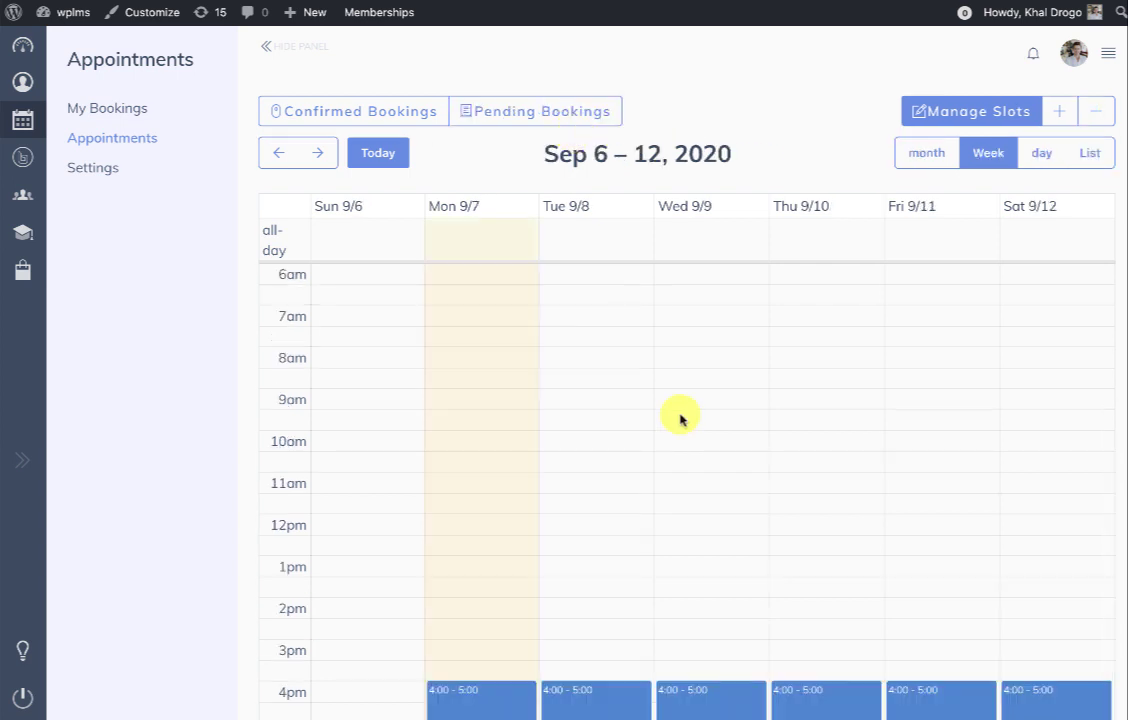
scroll(680, 415, "down", 4)
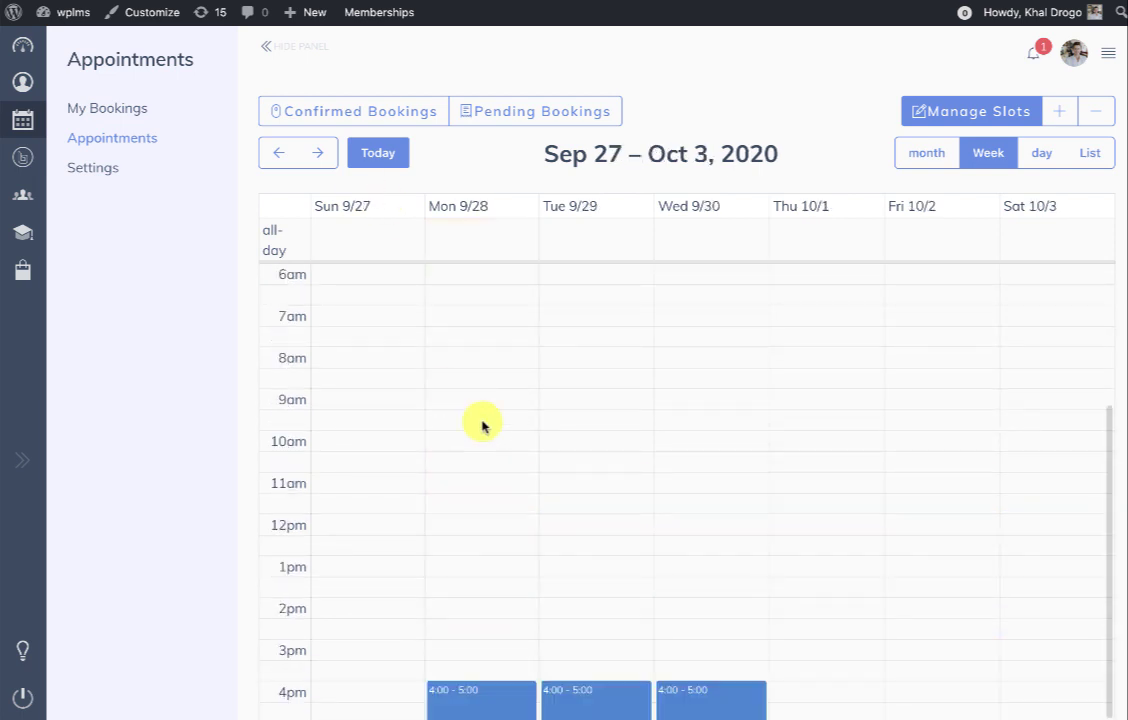
scroll(483, 423, "down", 5)
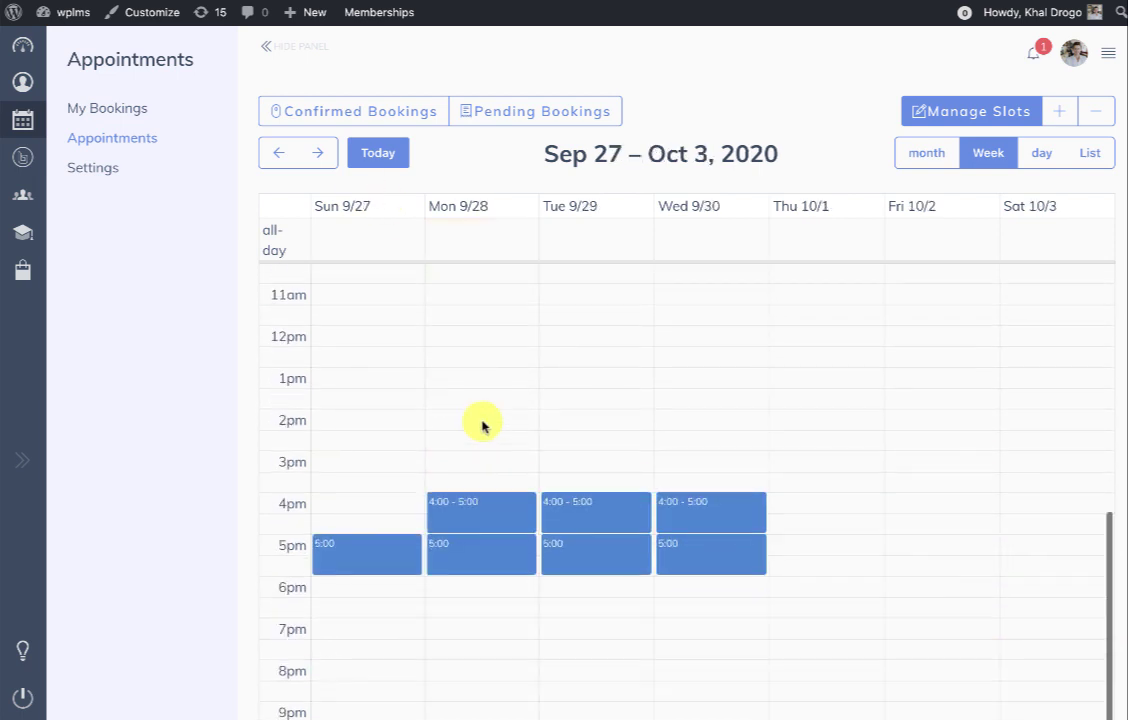
Step: Remove the Sunday 9/27 5:00 slot and save the slot schedule
left_click(349, 552)
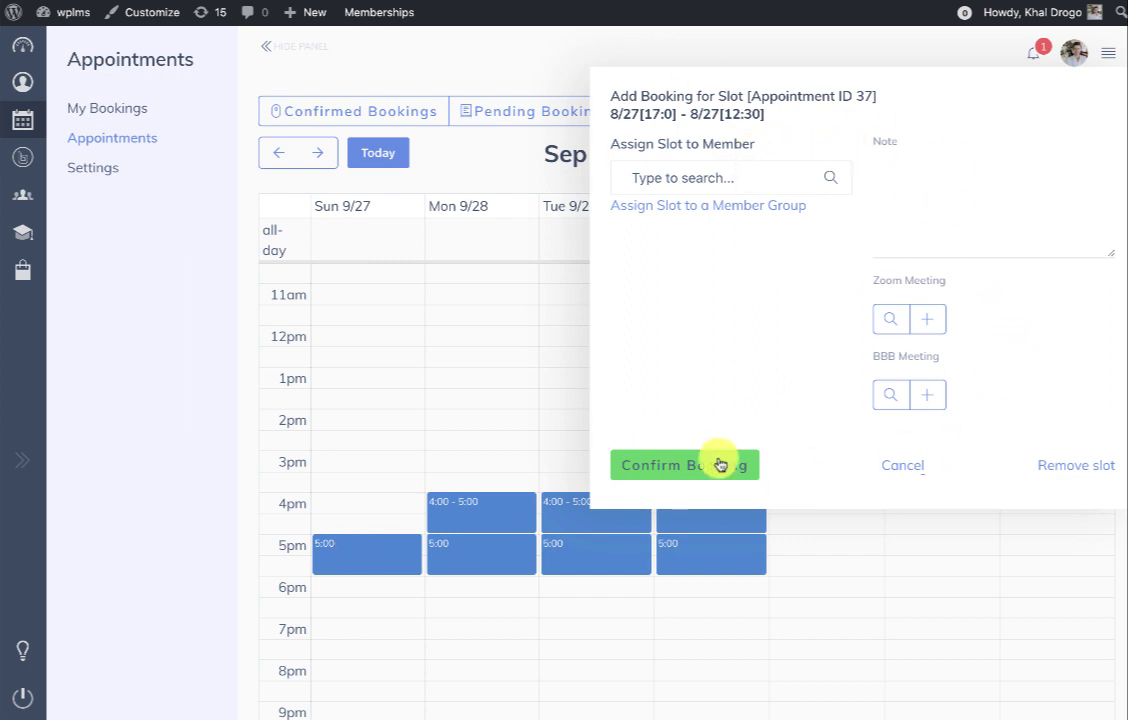
left_click(1070, 477)
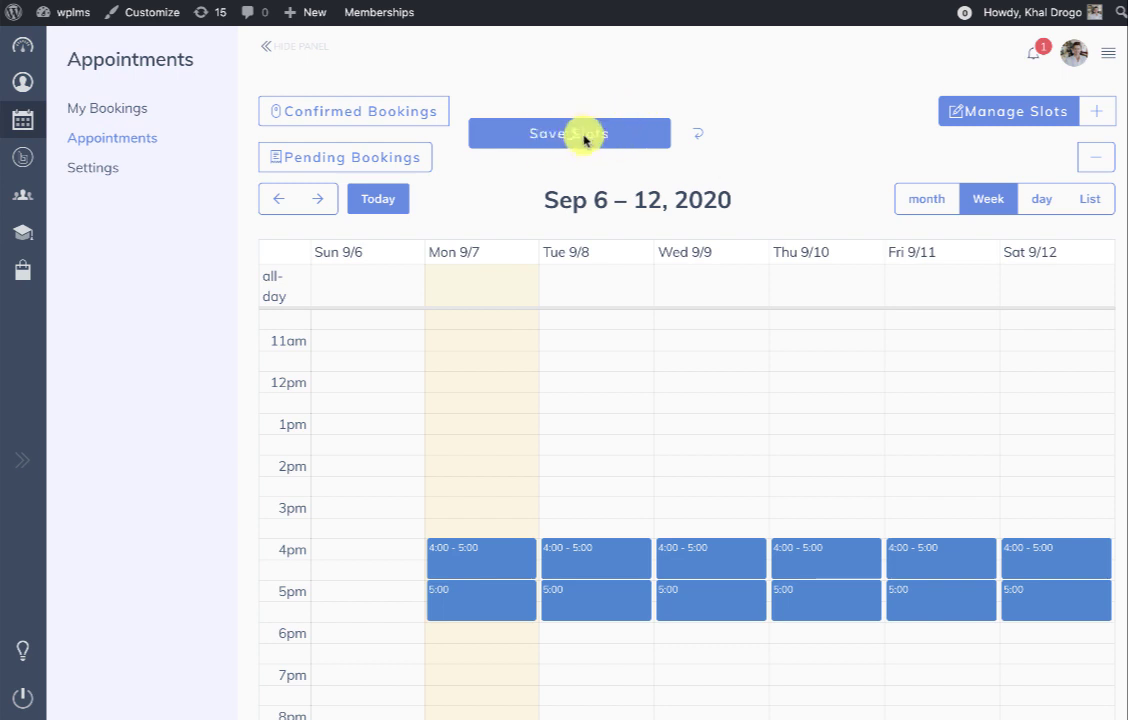
left_click(585, 138)
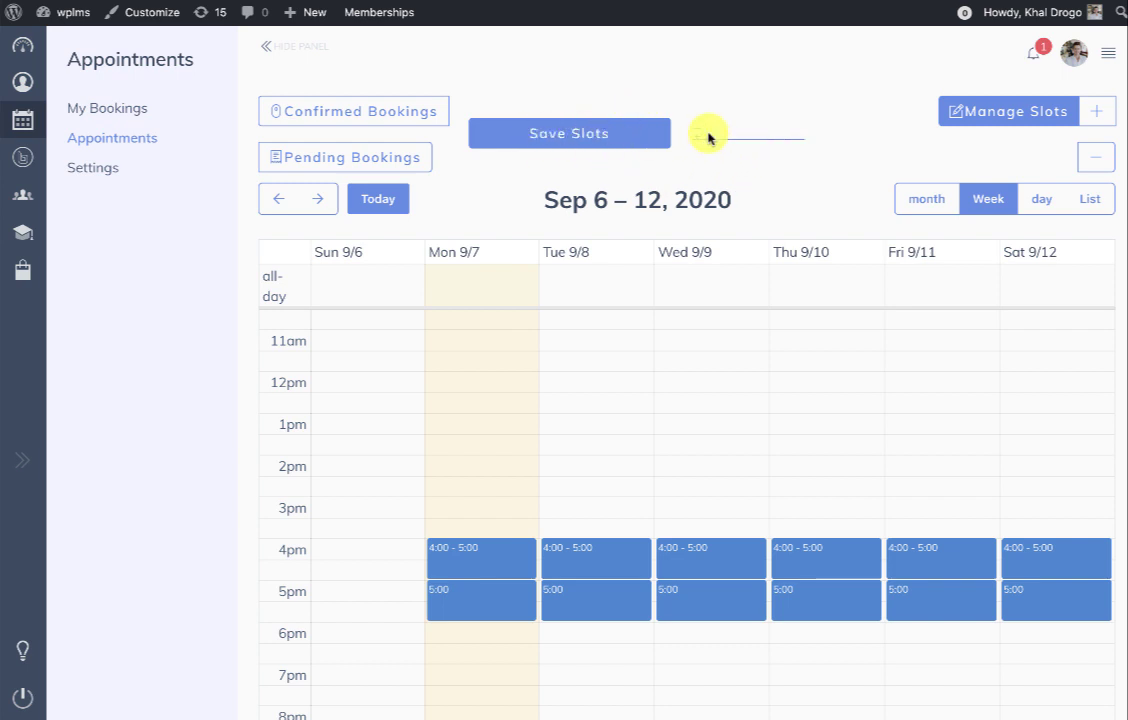
scroll(692, 373, "down", 5)
scroll(695, 383, "up", 6)
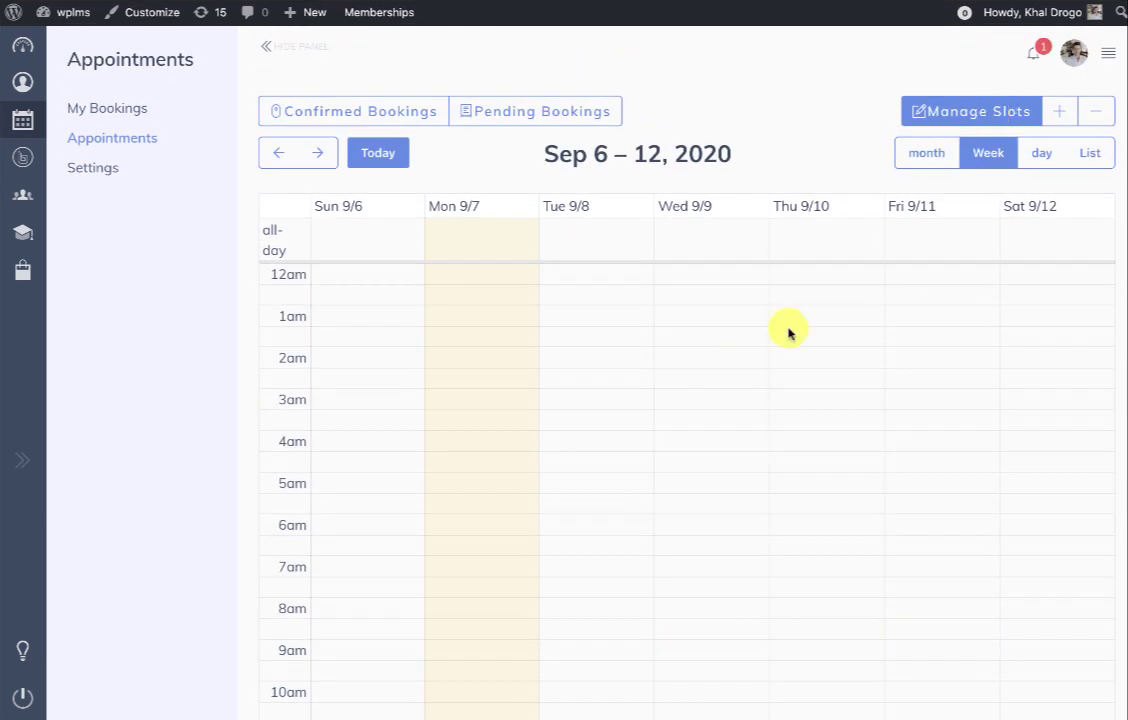
scroll(788, 330, "down", 5)
Step: Exit Manage Slots and switch the calendar to Confirmed Bookings
left_click(953, 113)
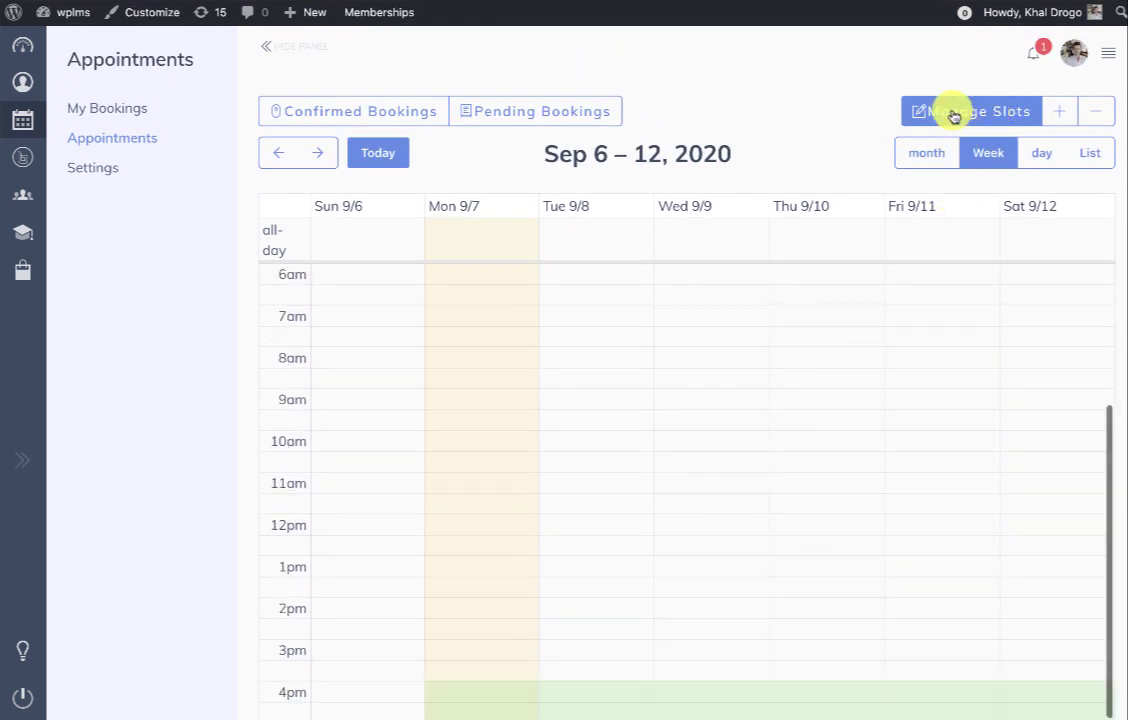
scroll(729, 398, "down", 3)
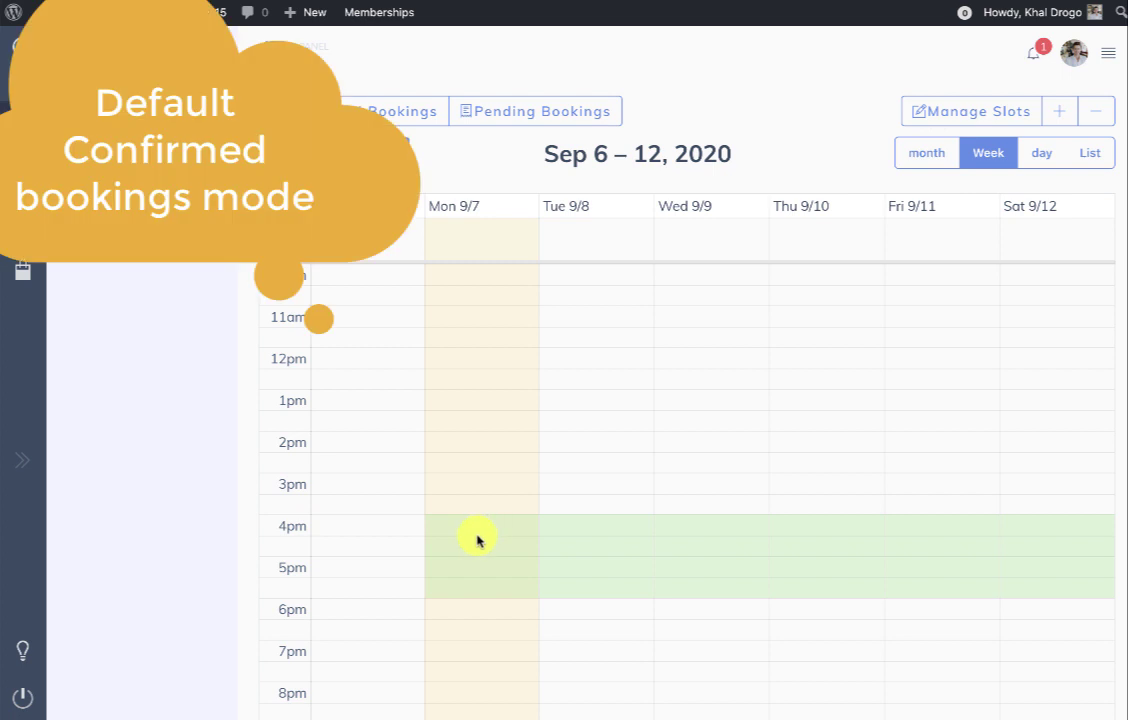
scroll(471, 529, "down", 1)
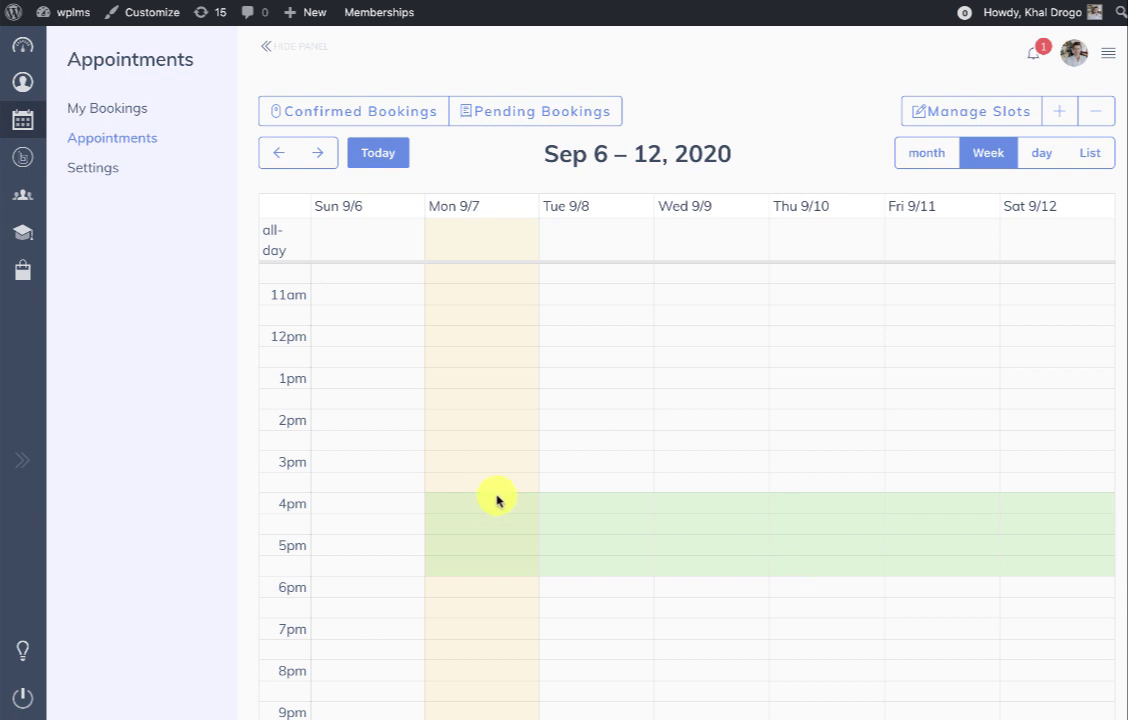
left_click(352, 111)
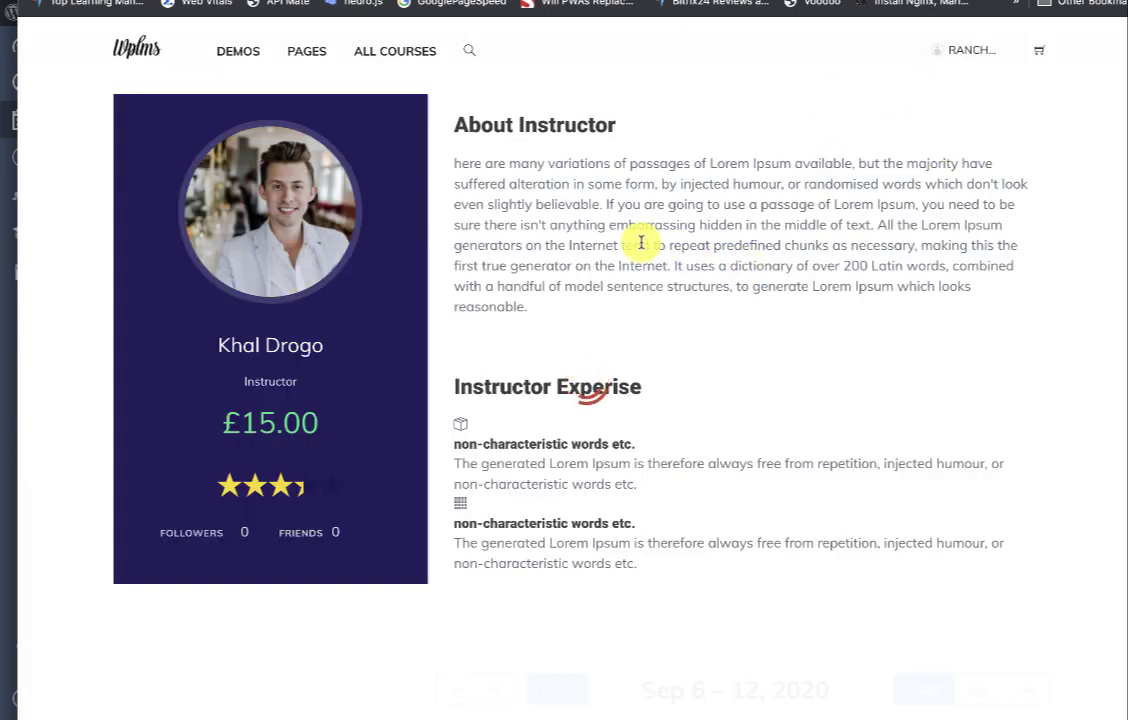
Step: Read the instructor's 4.29-rated reviews, hide the side panel, and return to the week booking calendar
scroll(697, 233, "down", 4)
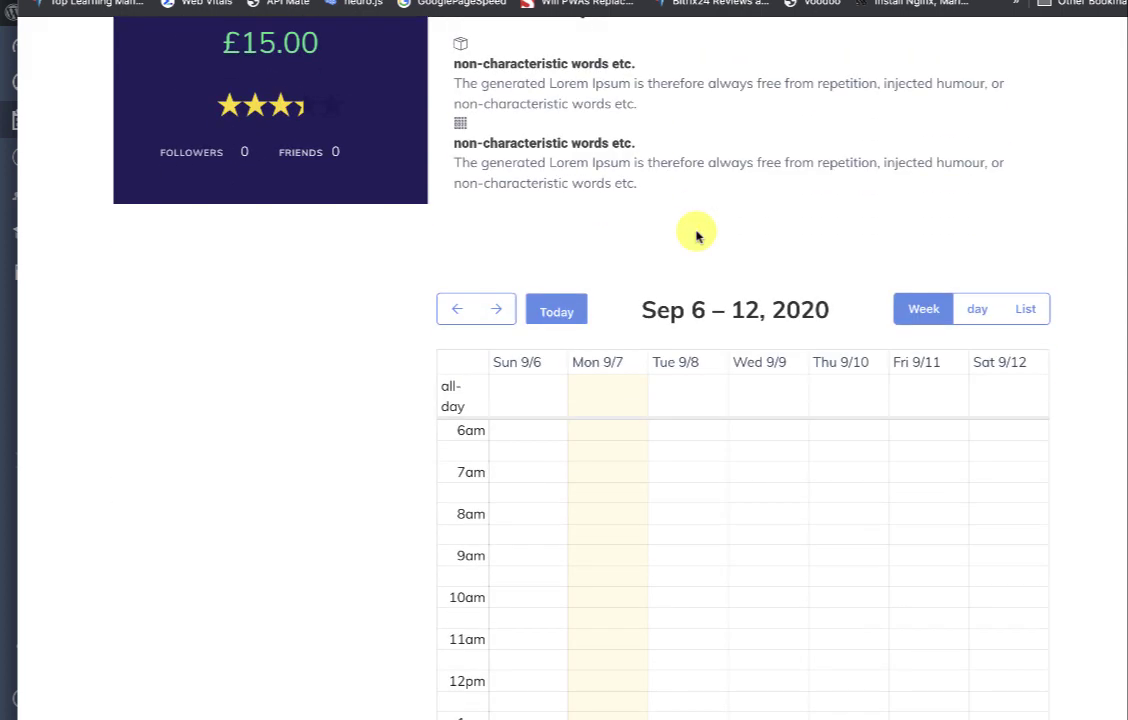
scroll(697, 235, "down", 2)
scroll(697, 243, "down", 4)
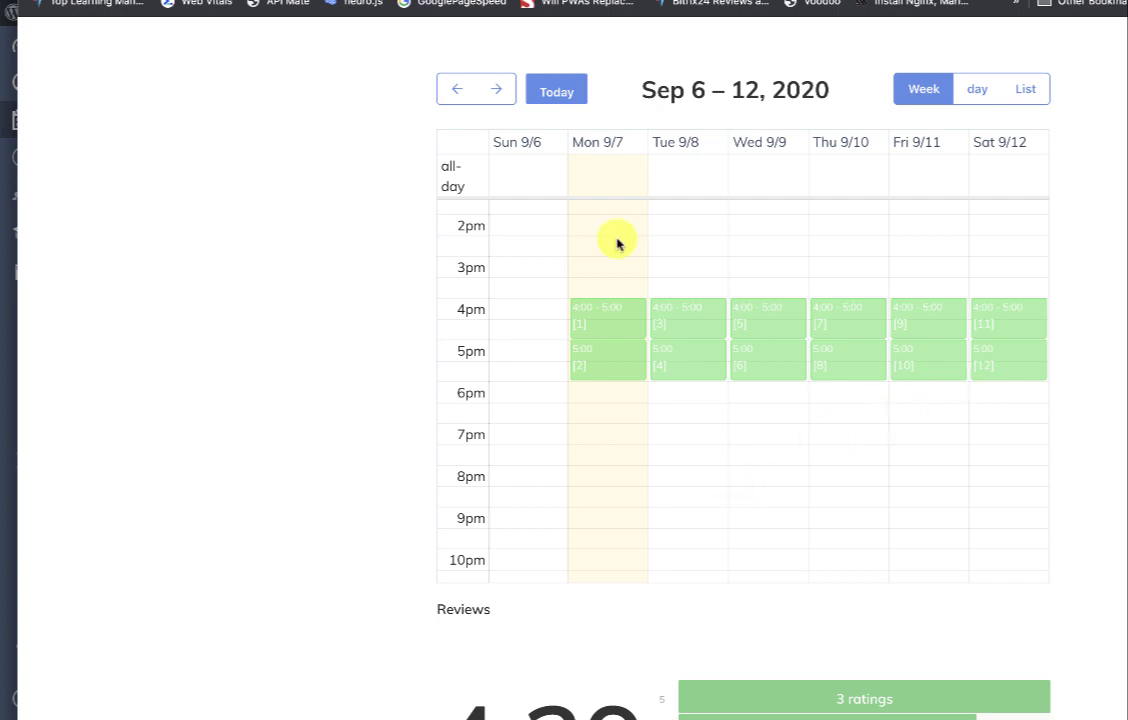
scroll(194, 342, "up", 5)
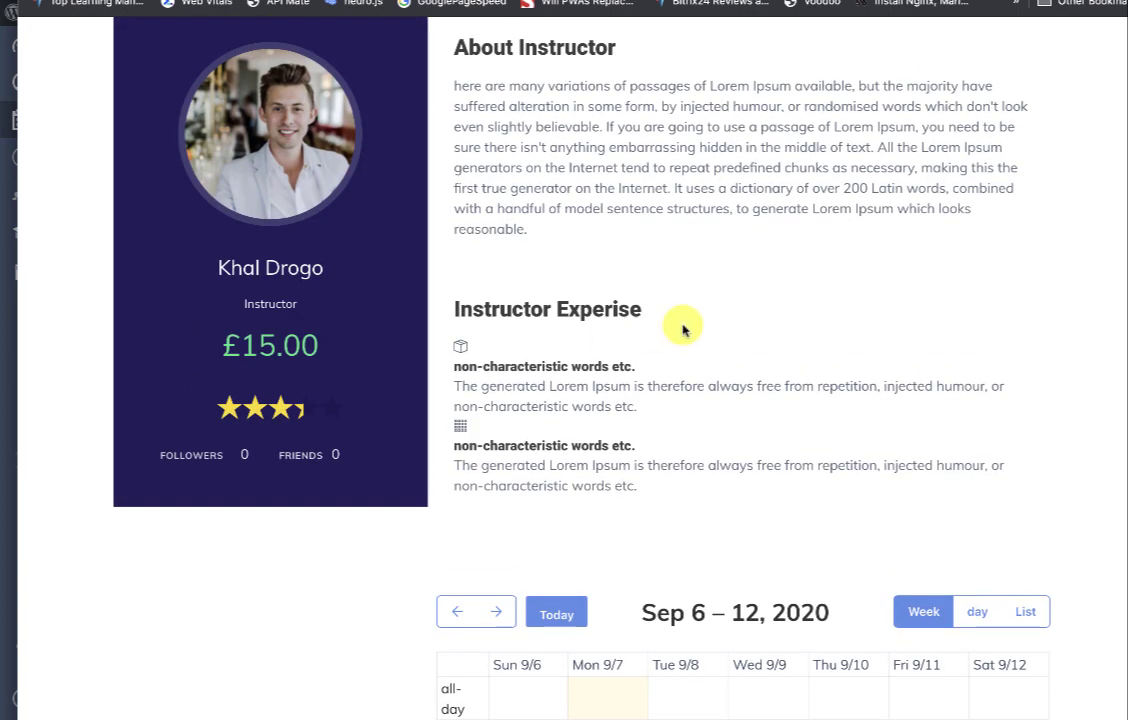
scroll(680, 327, "down", 4)
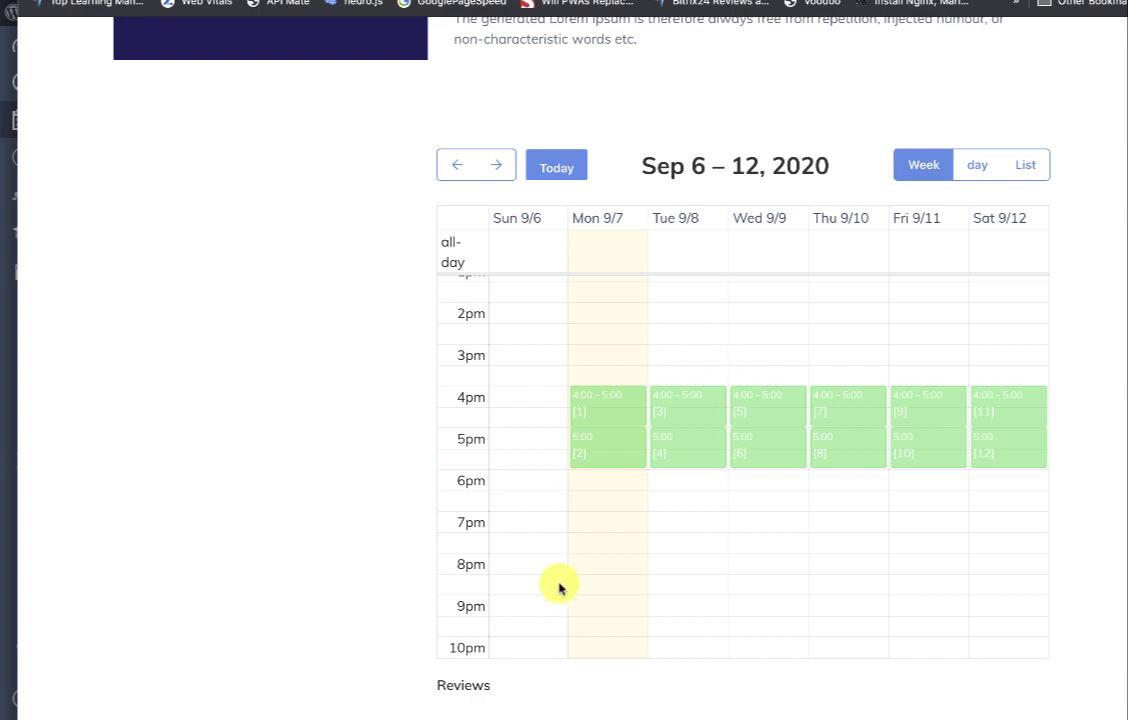
scroll(541, 620, "down", 1)
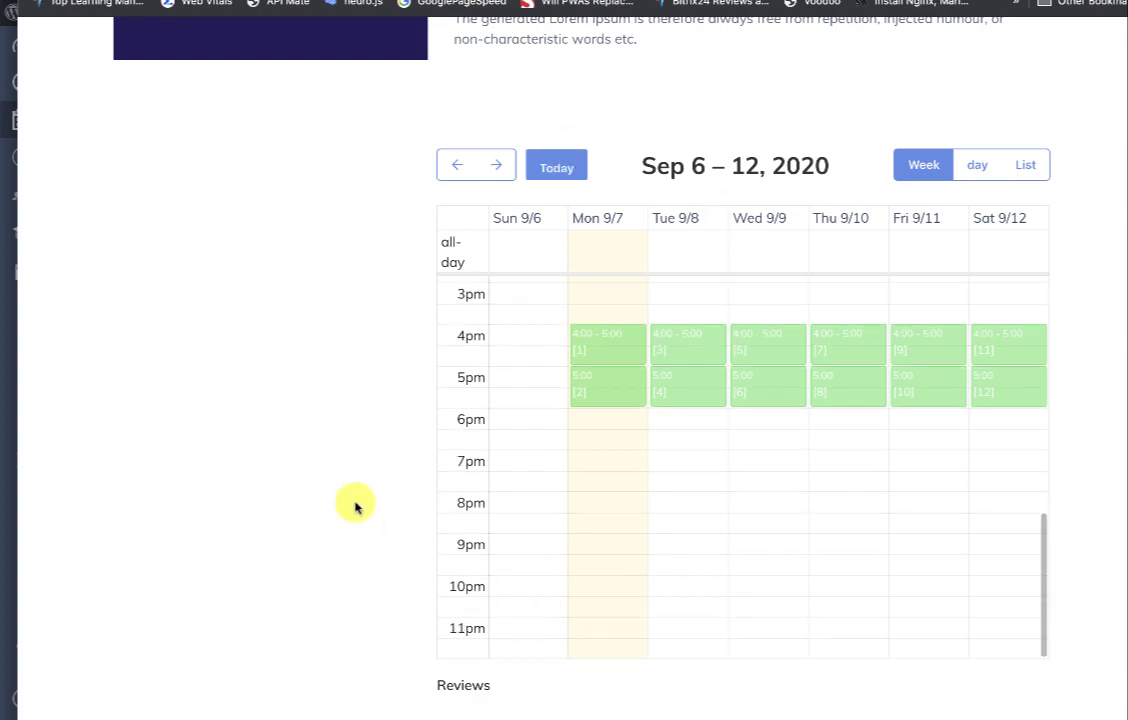
scroll(355, 506, "down", 2)
scroll(355, 506, "up", 3)
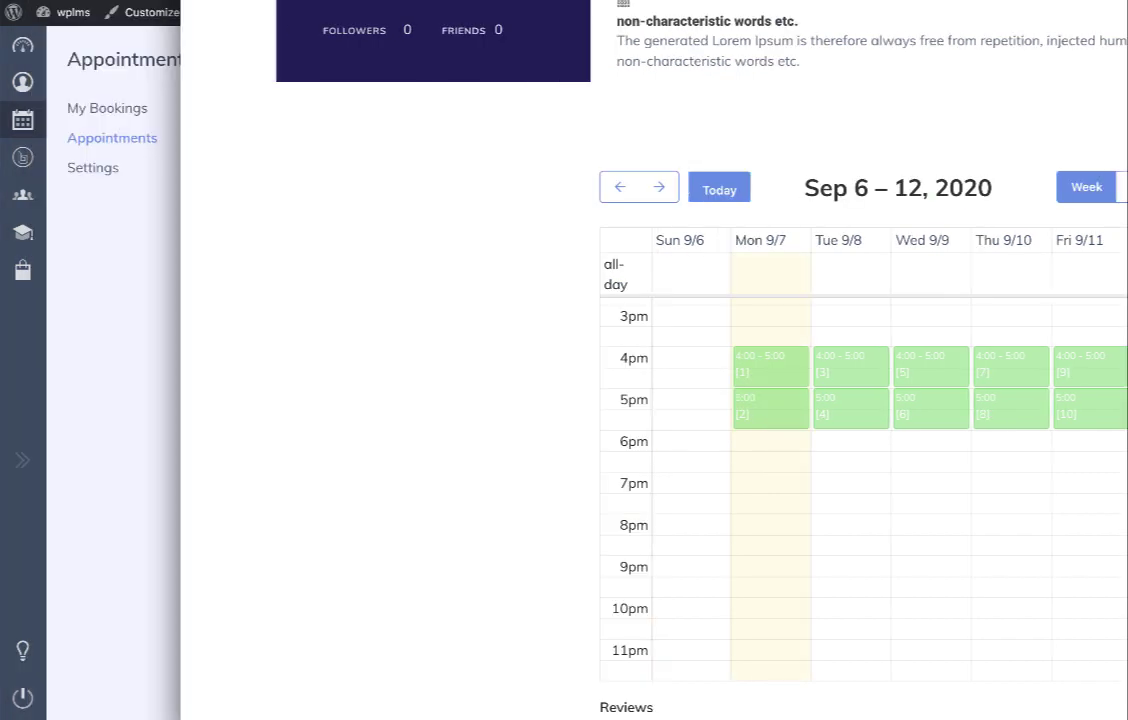
left_click(478, 33)
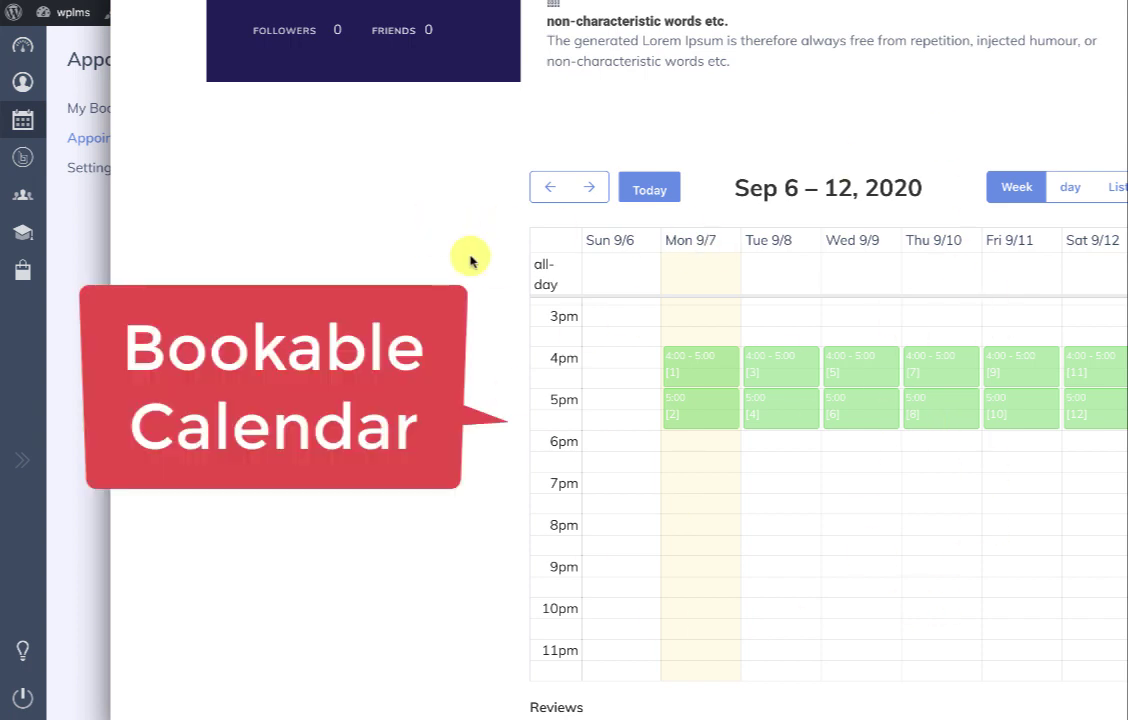
scroll(463, 211, "down", 6)
scroll(738, 239, "up", 2)
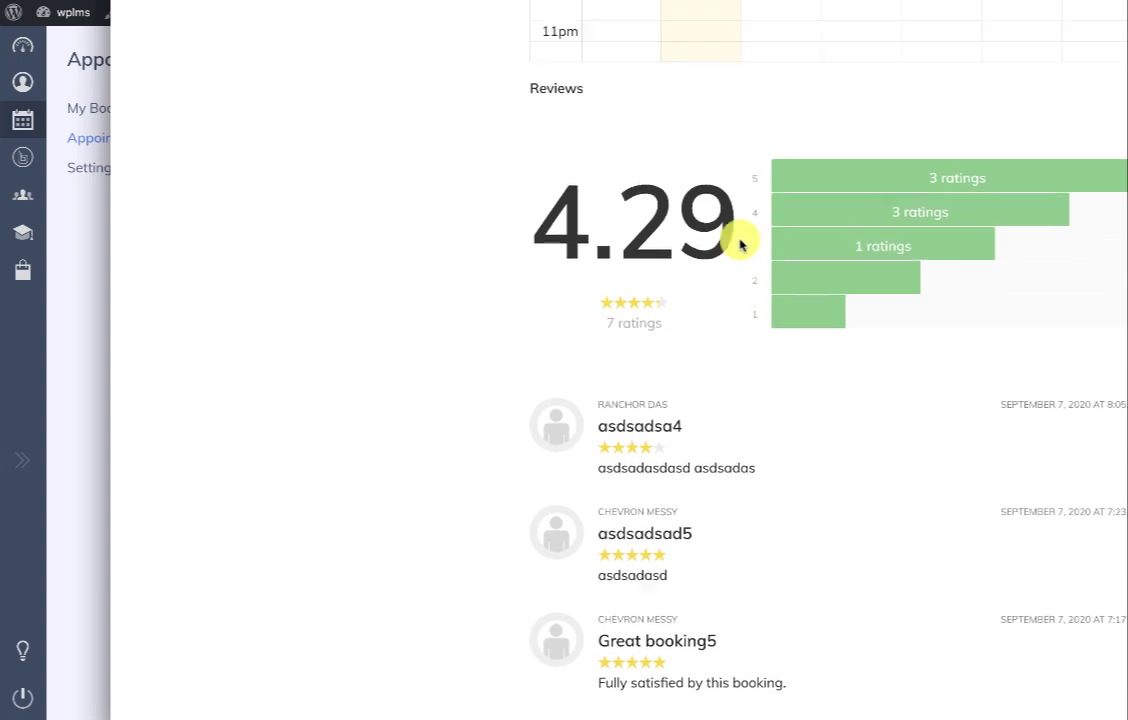
scroll(738, 540, "down", 5)
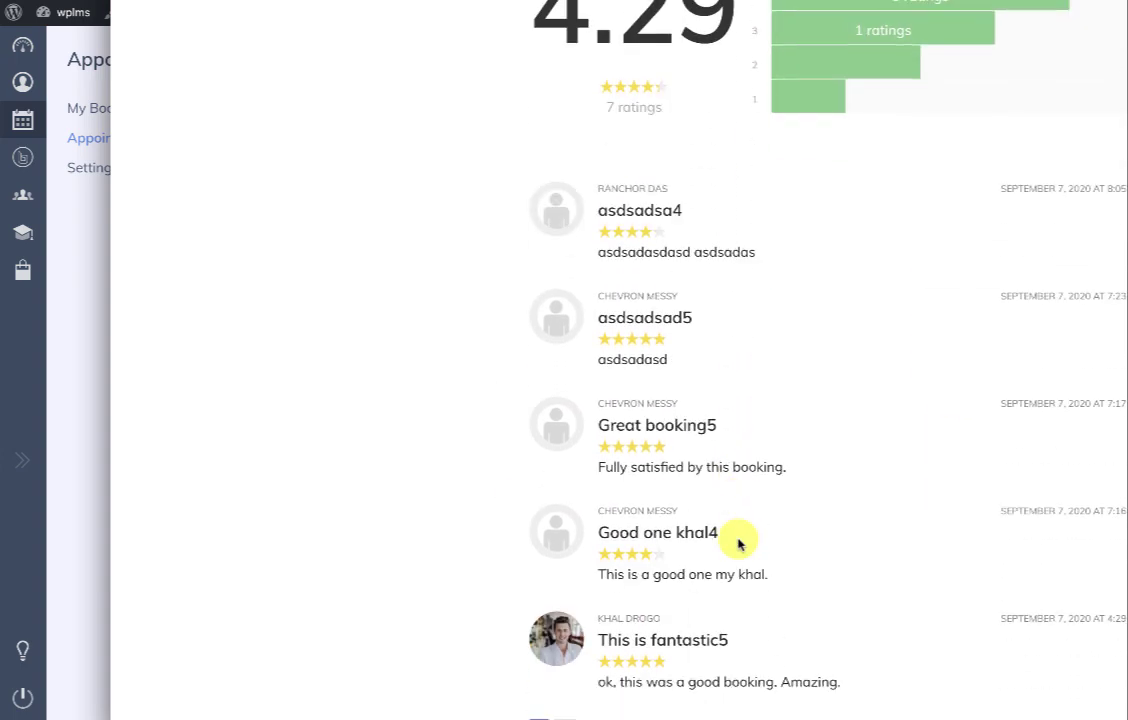
scroll(738, 543, "up", 1)
scroll(738, 543, "up", 6)
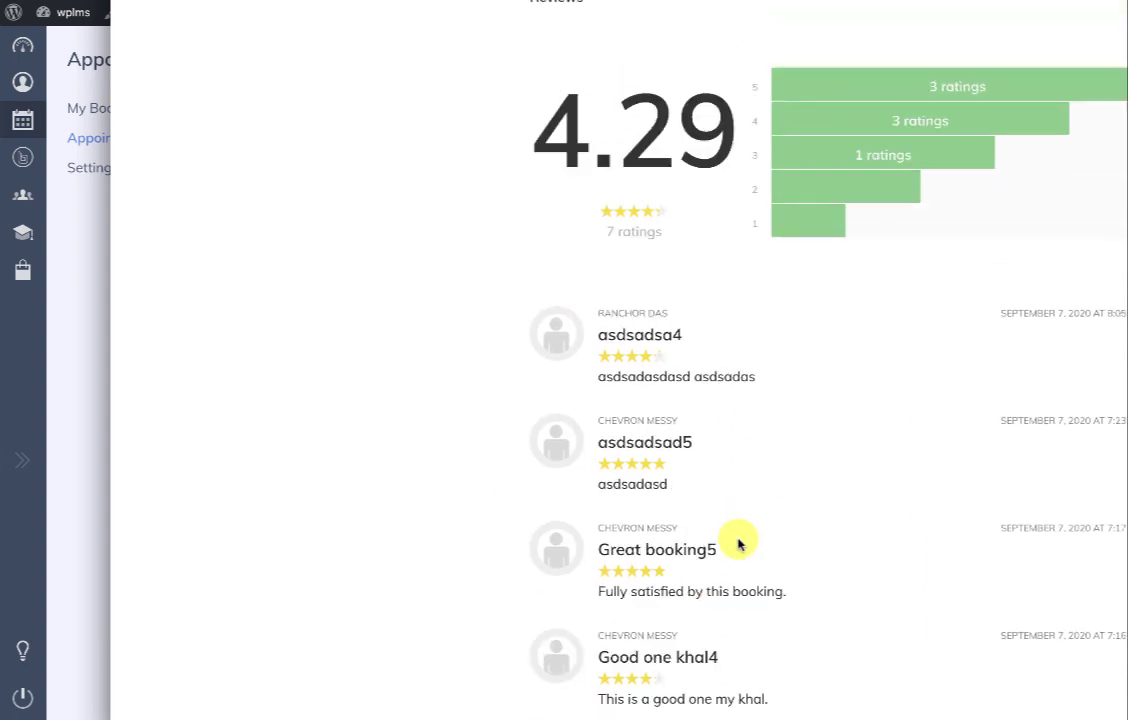
scroll(738, 590, "up", 8)
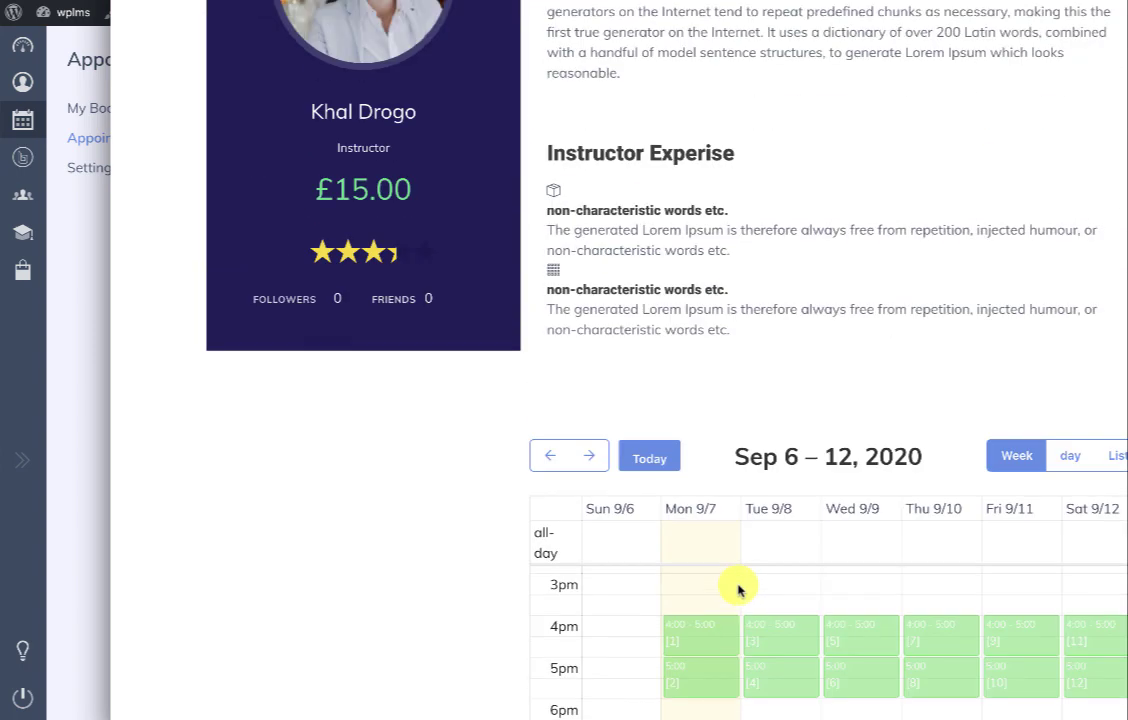
scroll(403, 491, "down", 3)
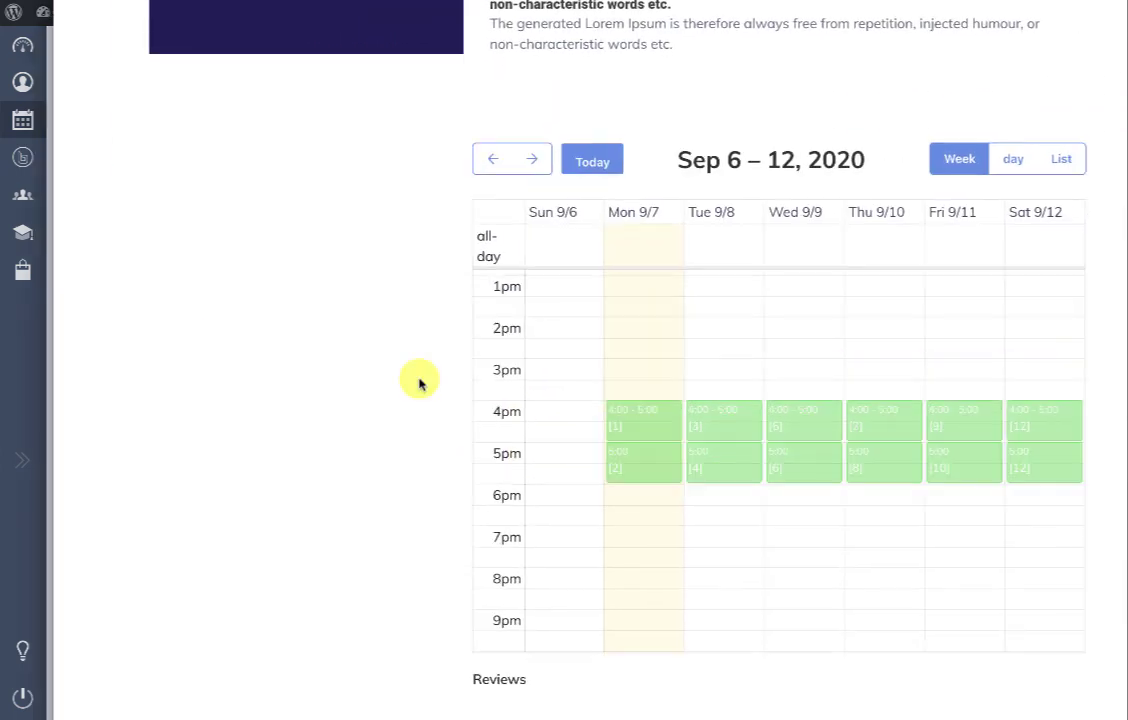
Step: Send booking requests for the 4pm slots on Sept 8 and Sept 7, dismissing each notice
left_click(716, 435)
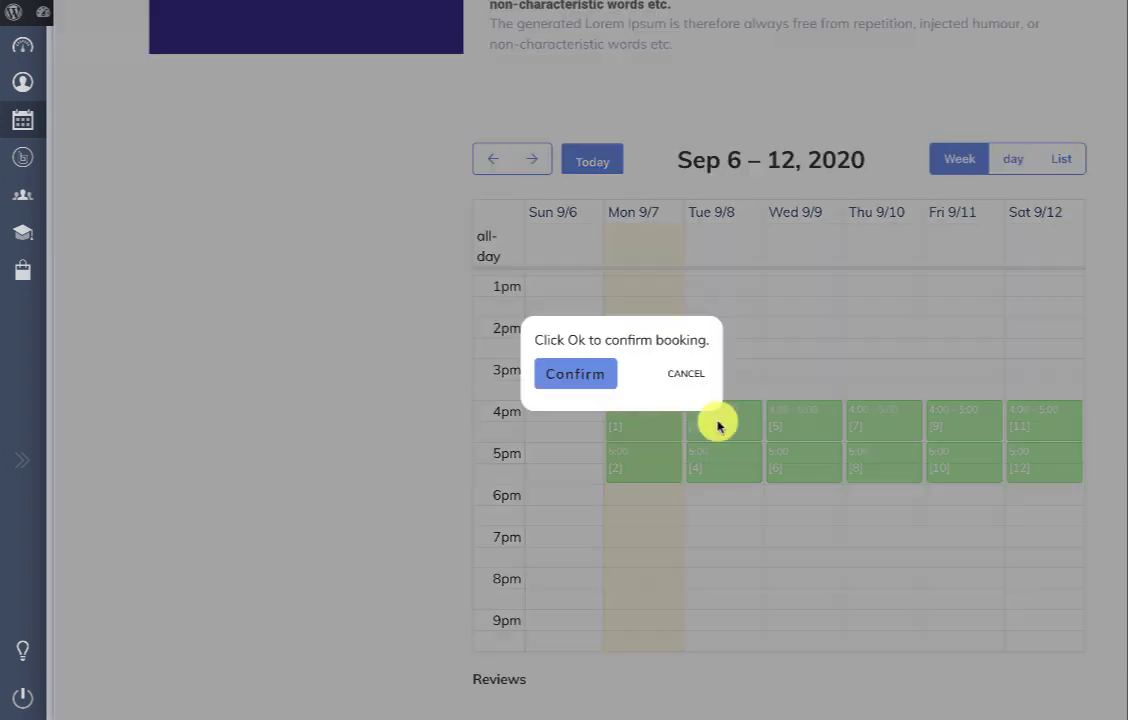
left_click(557, 379)
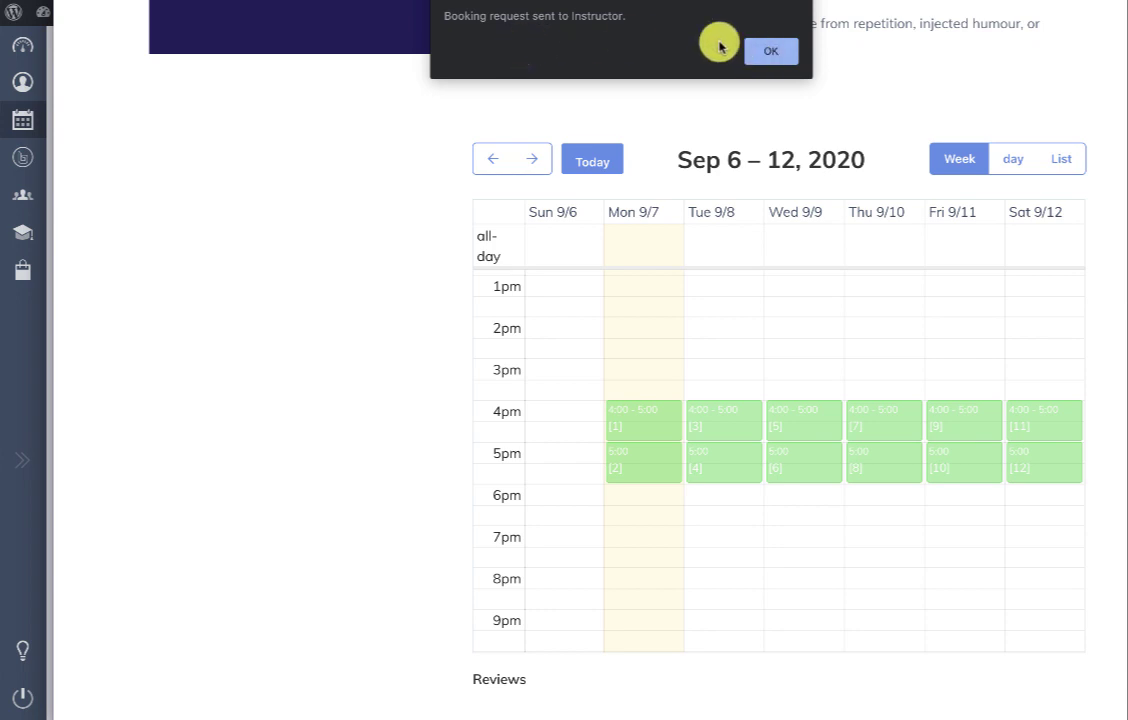
left_click(778, 52)
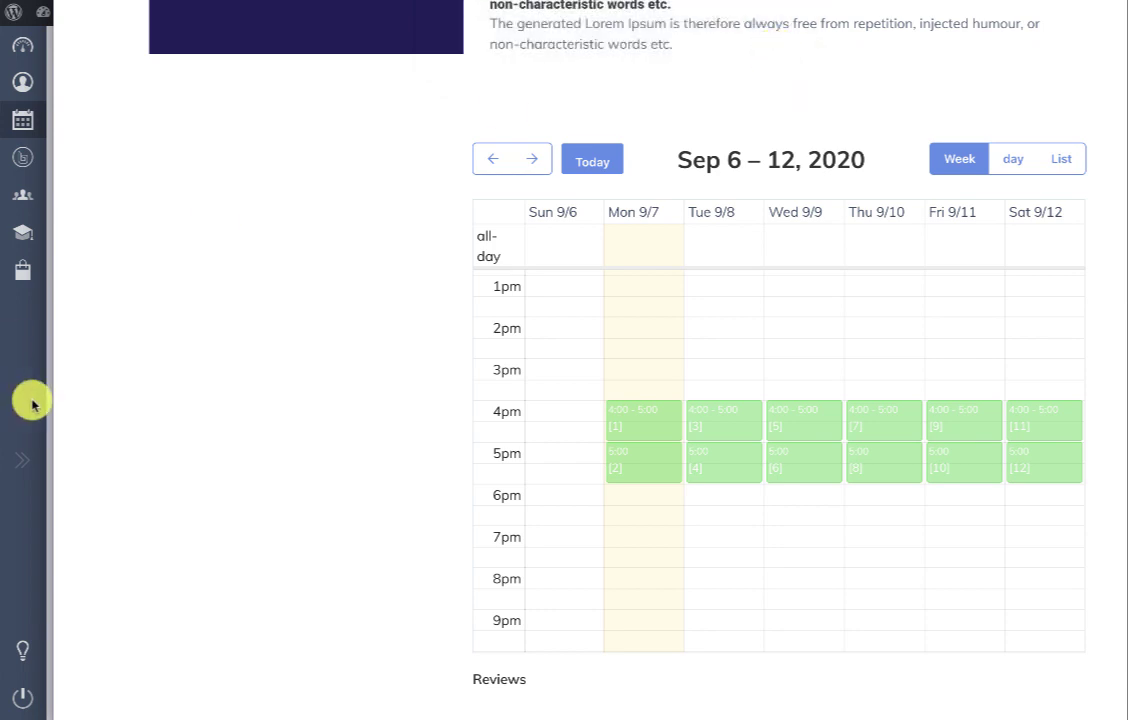
scroll(773, 232, "down", 3)
left_click(701, 231)
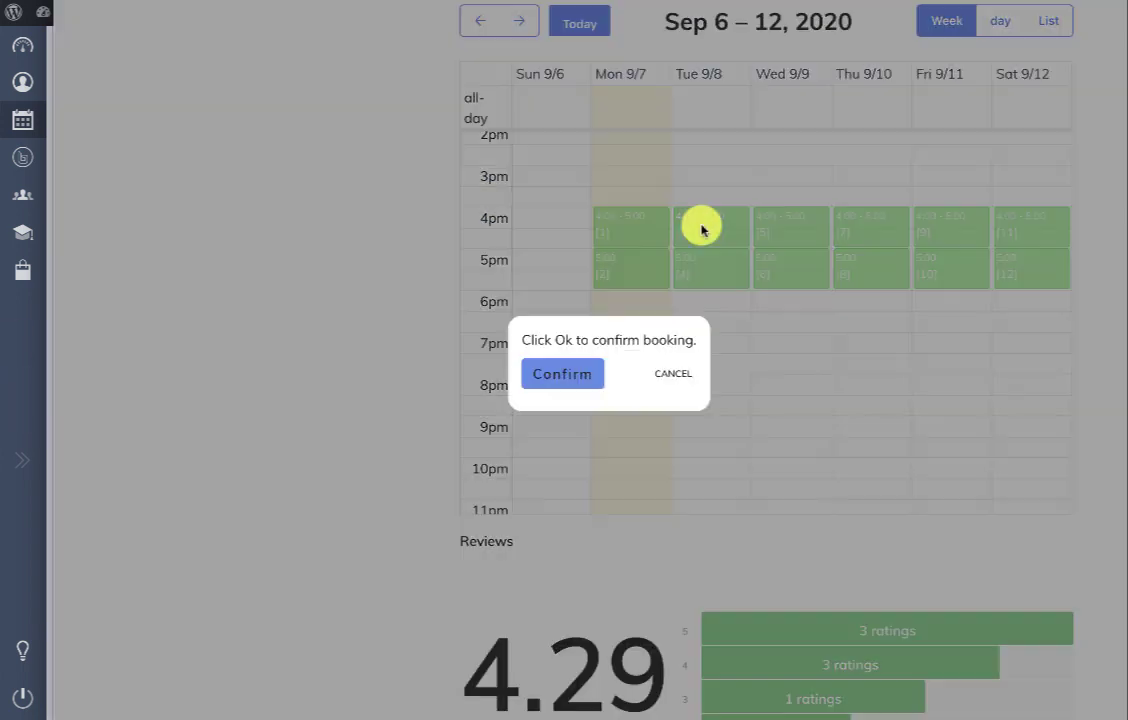
left_click(575, 383)
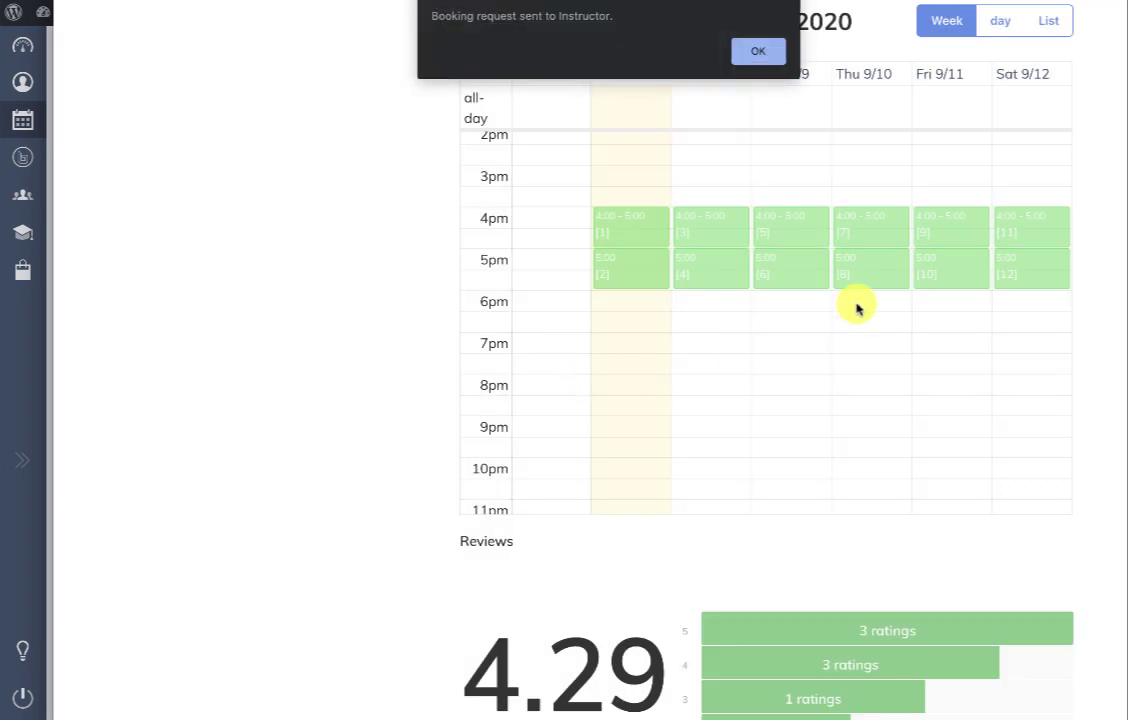
left_click(757, 48)
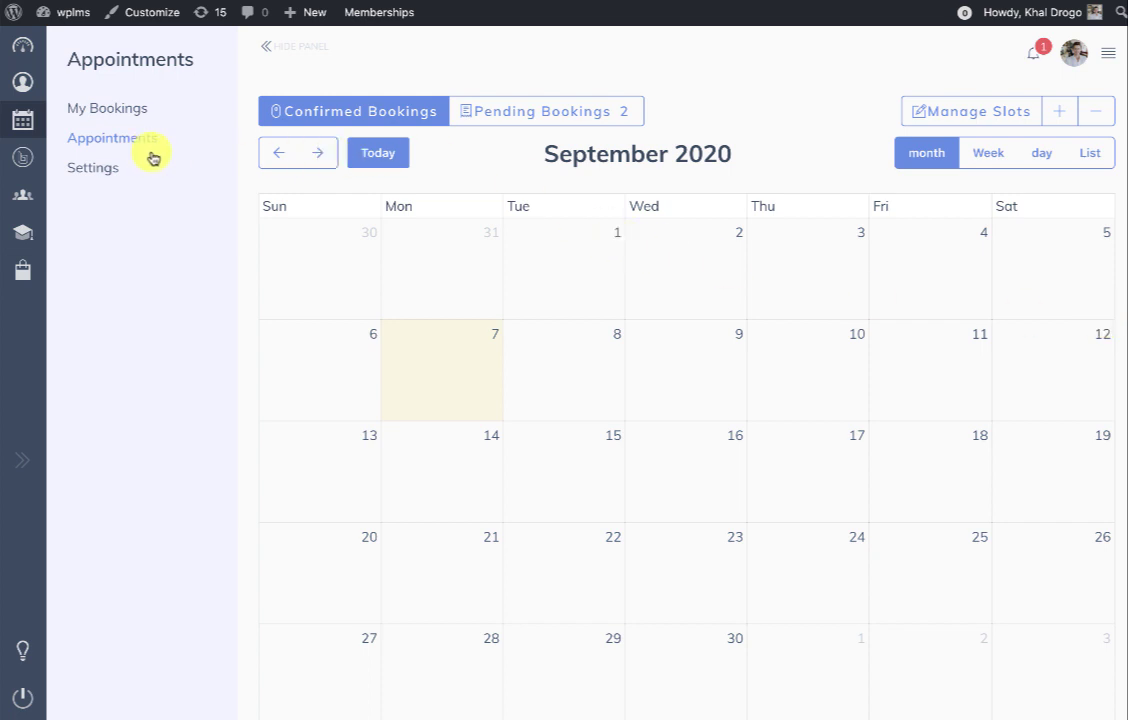
Step: Accept the pending Sept 7 and Sept 8 4pm booking requests
left_click(634, 121)
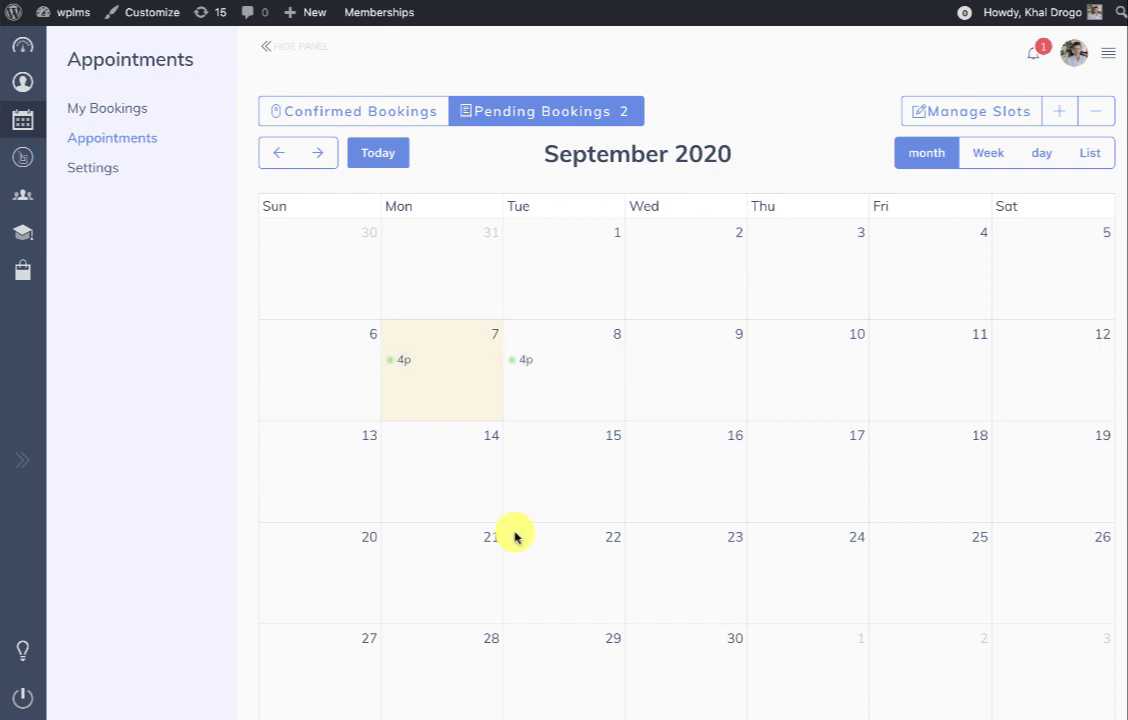
left_click(434, 361)
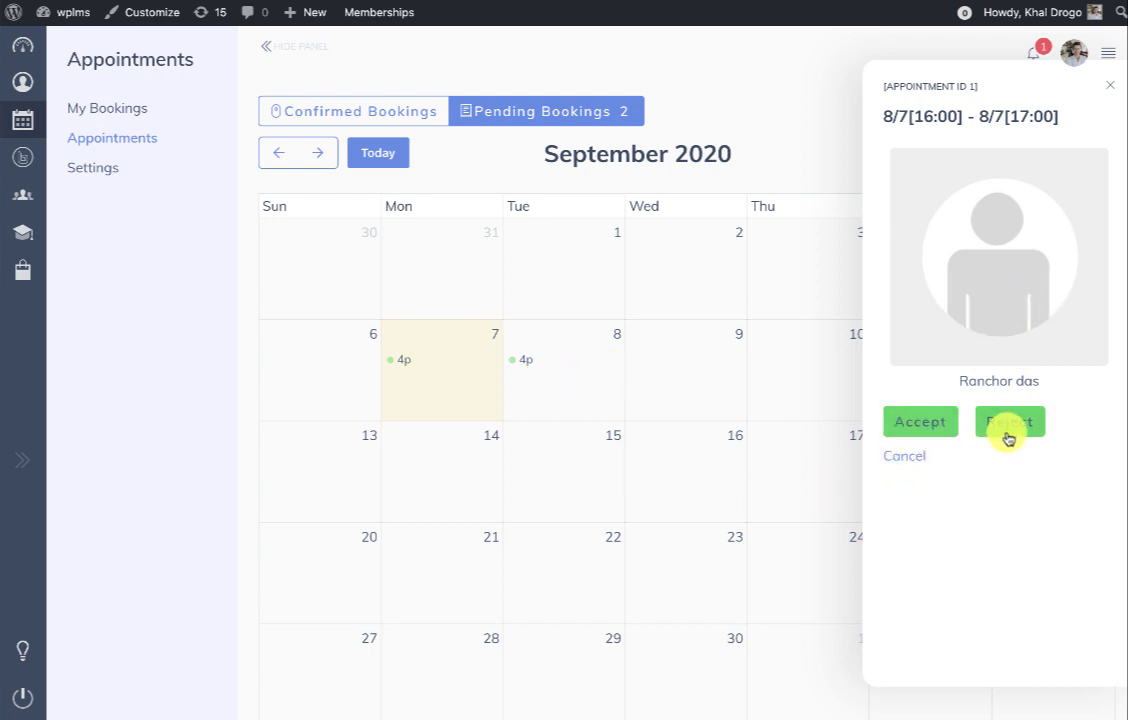
left_click(912, 426)
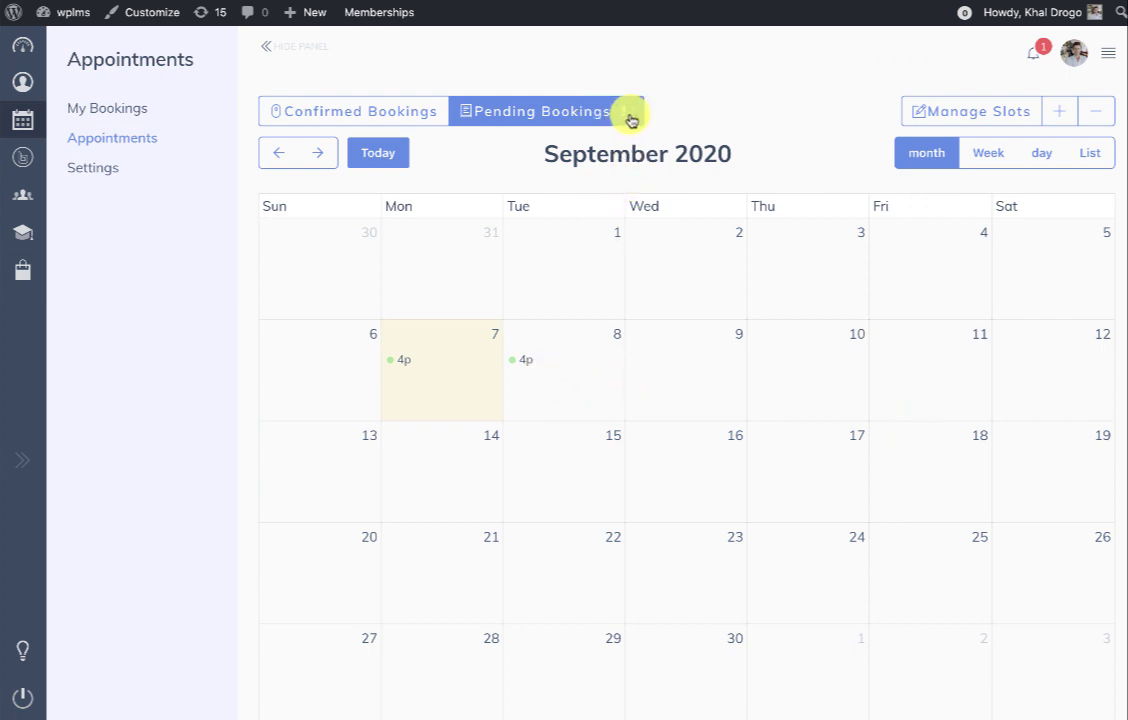
left_click(524, 360)
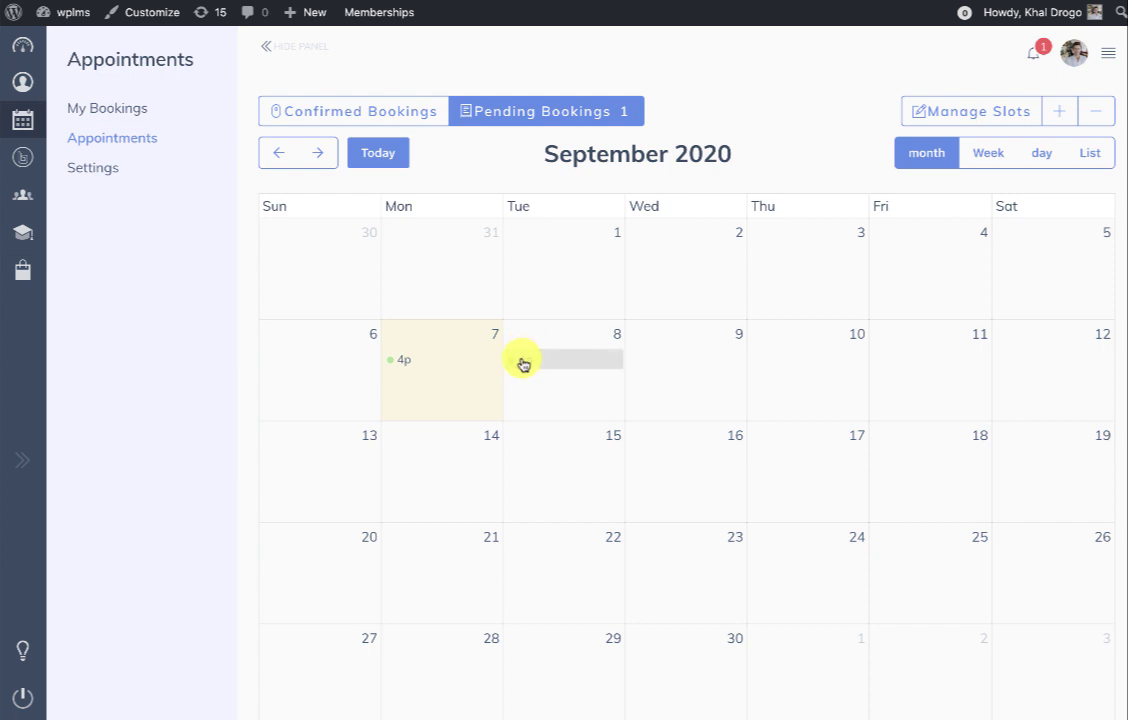
left_click(899, 428)
left_click(360, 111)
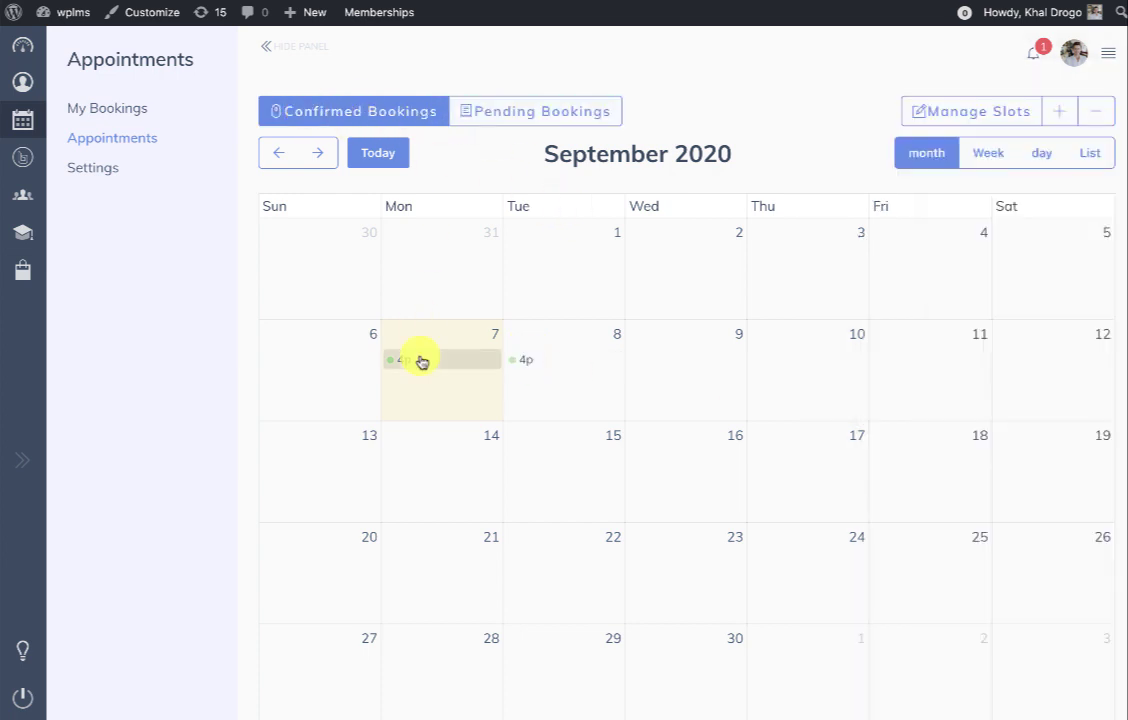
Step: Review the Sept 7 4pm appointment's Activity history, then close its details panel
left_click(411, 362)
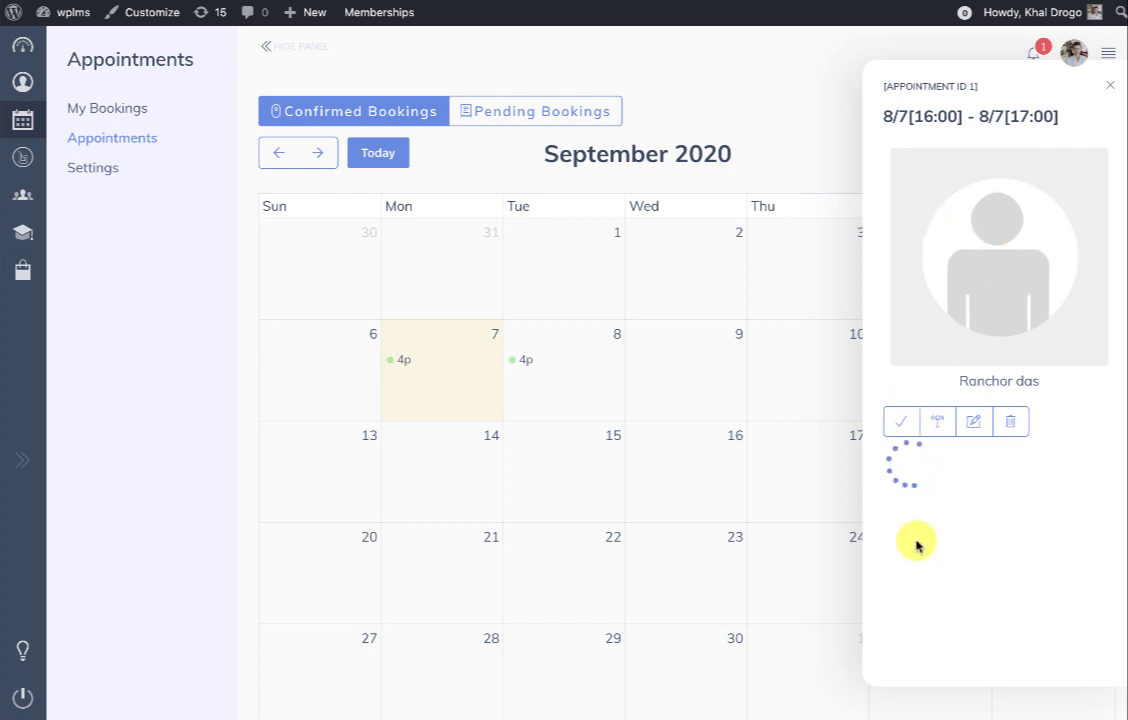
left_click(1020, 455)
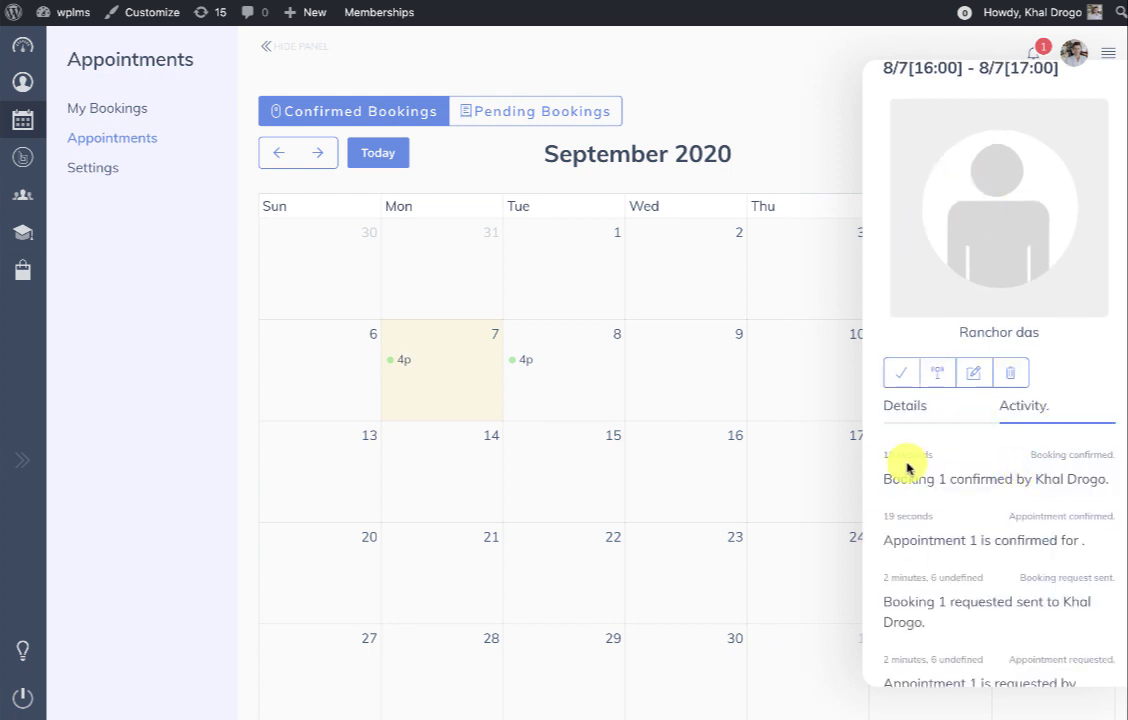
scroll(958, 452, "down", 1)
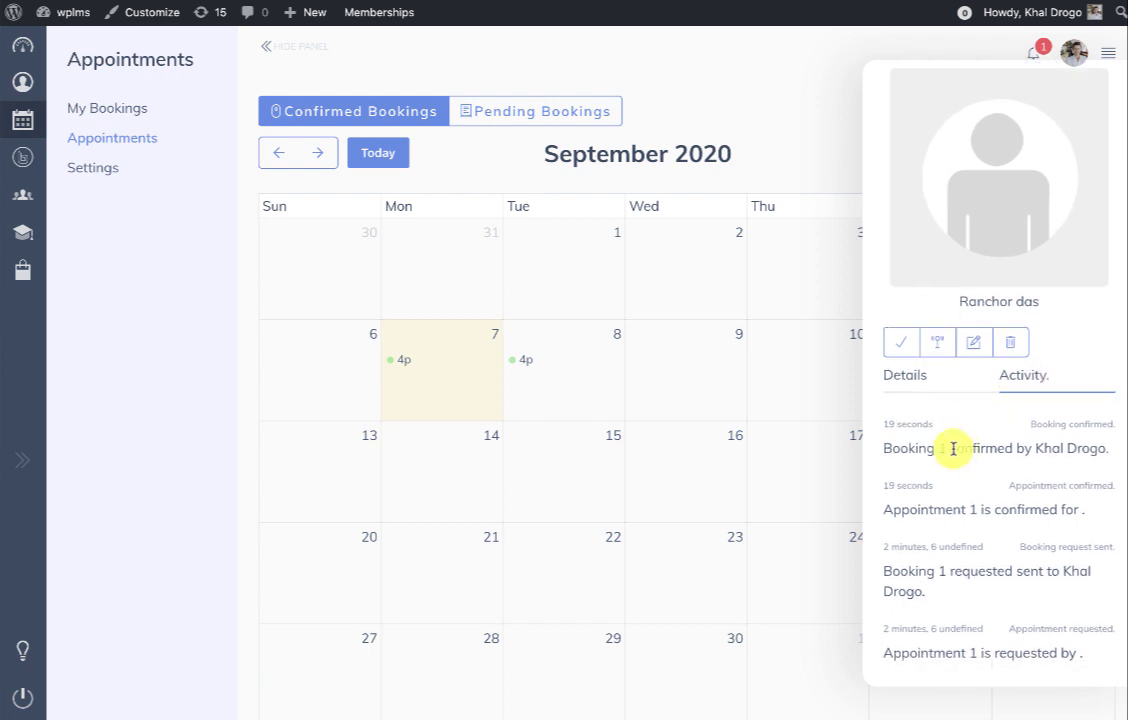
scroll(932, 536, "up", 3)
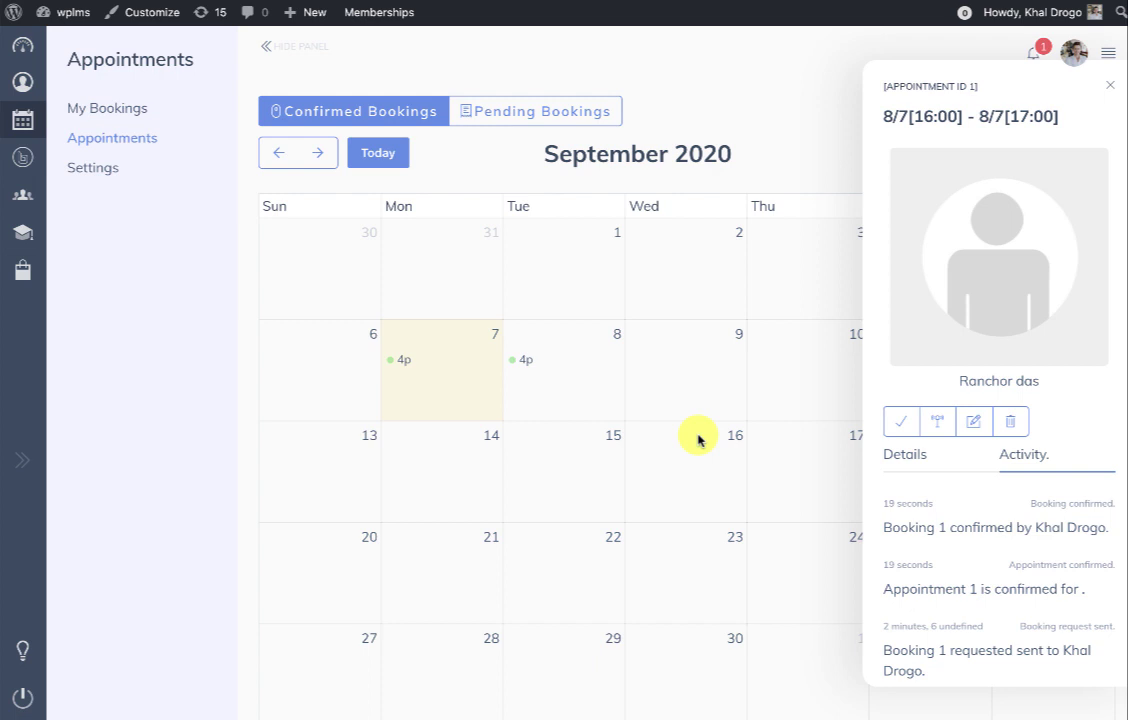
left_click(1108, 87)
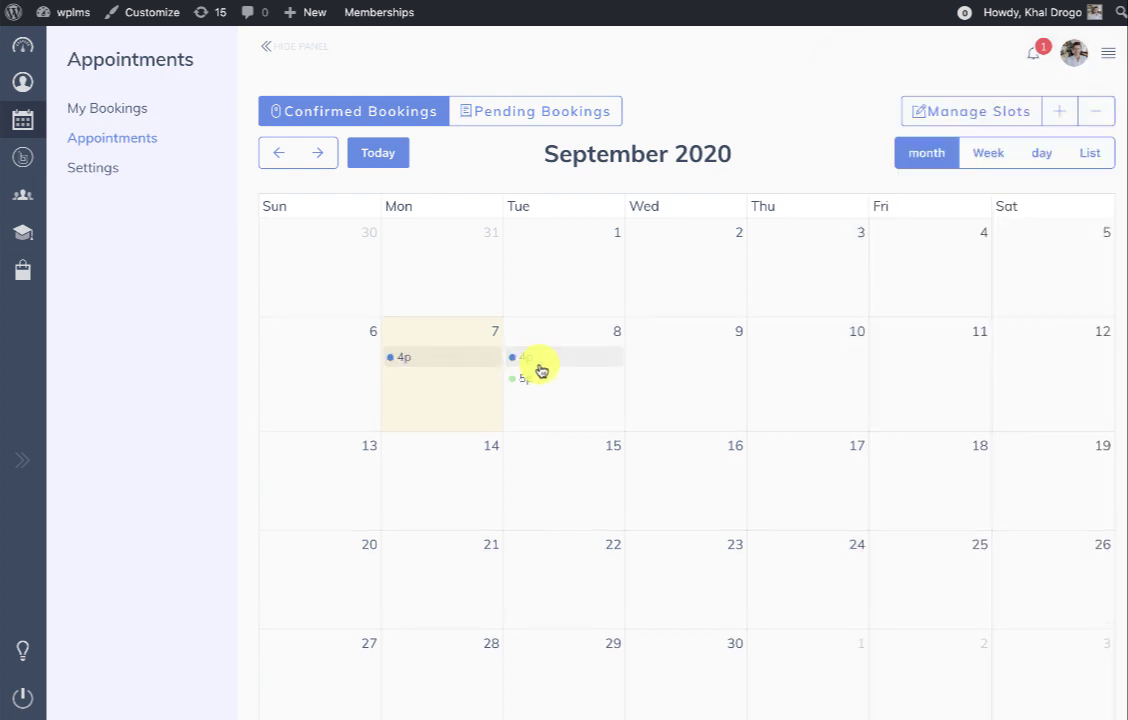
left_click(425, 357)
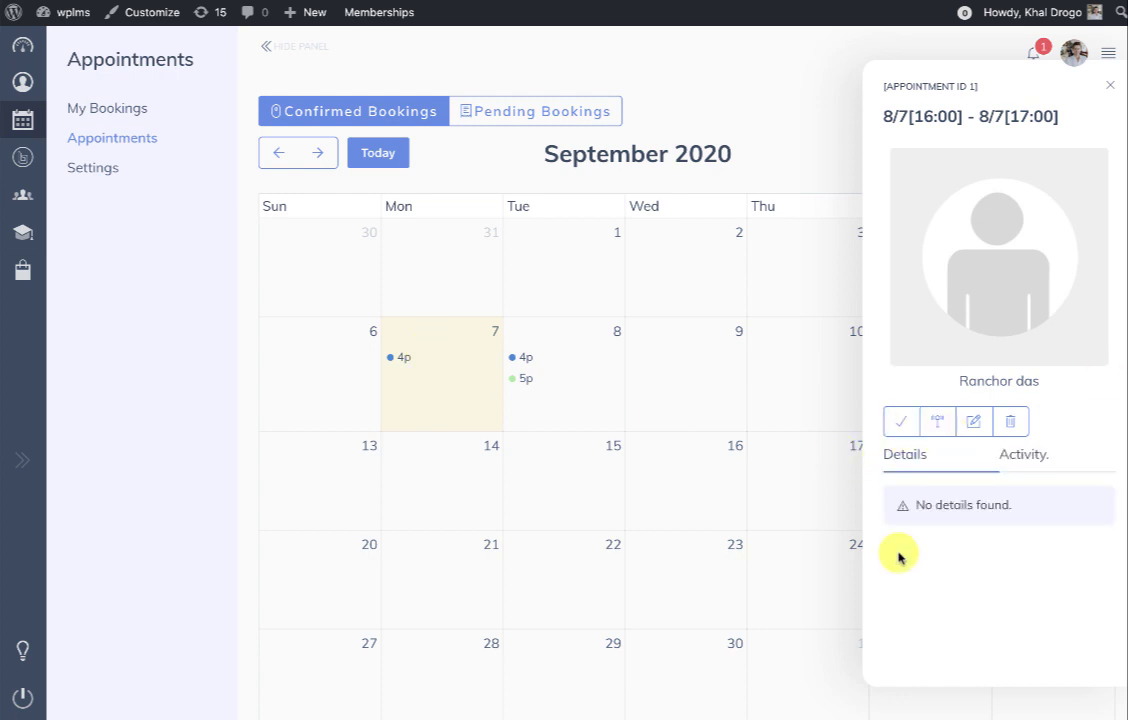
left_click(906, 425)
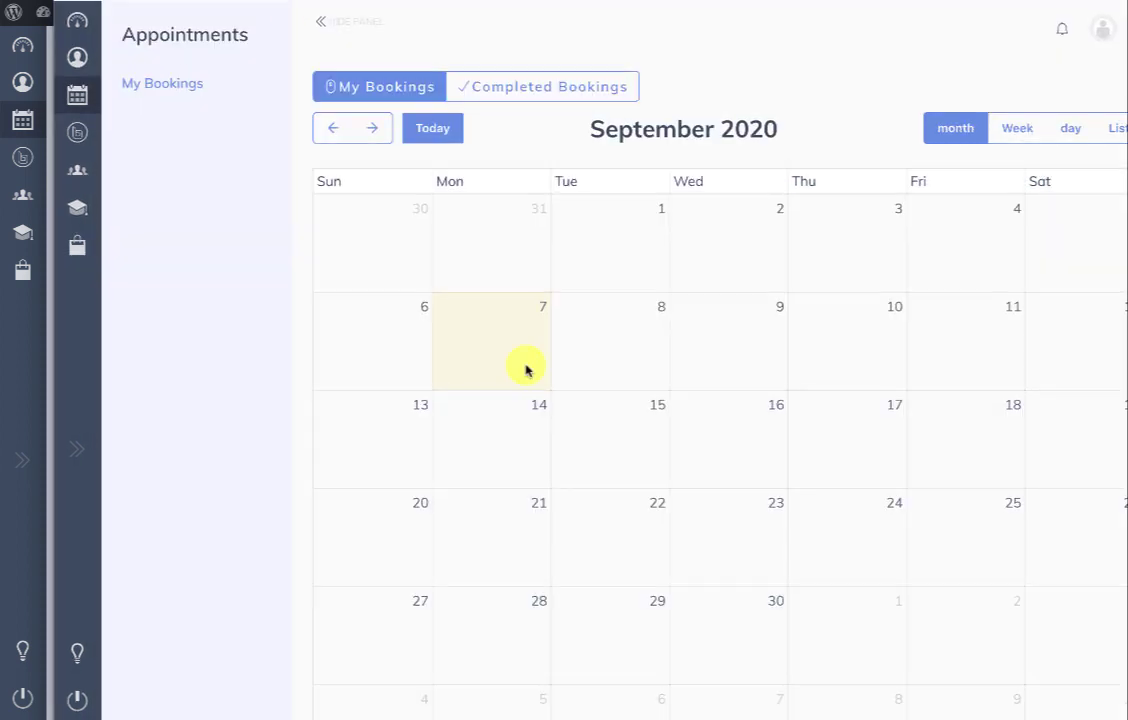
Step: Give the completed Sept 7 4pm booking a four-star review, then add 'for the appointment.' and resubmit
left_click(536, 86)
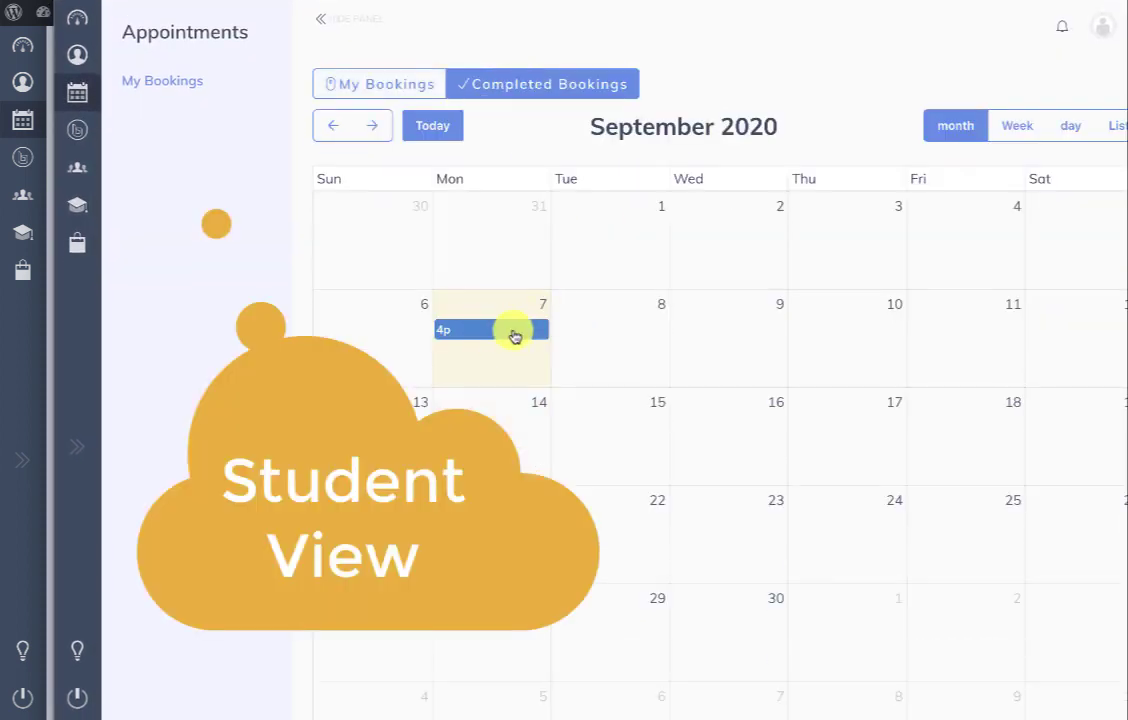
left_click(513, 333)
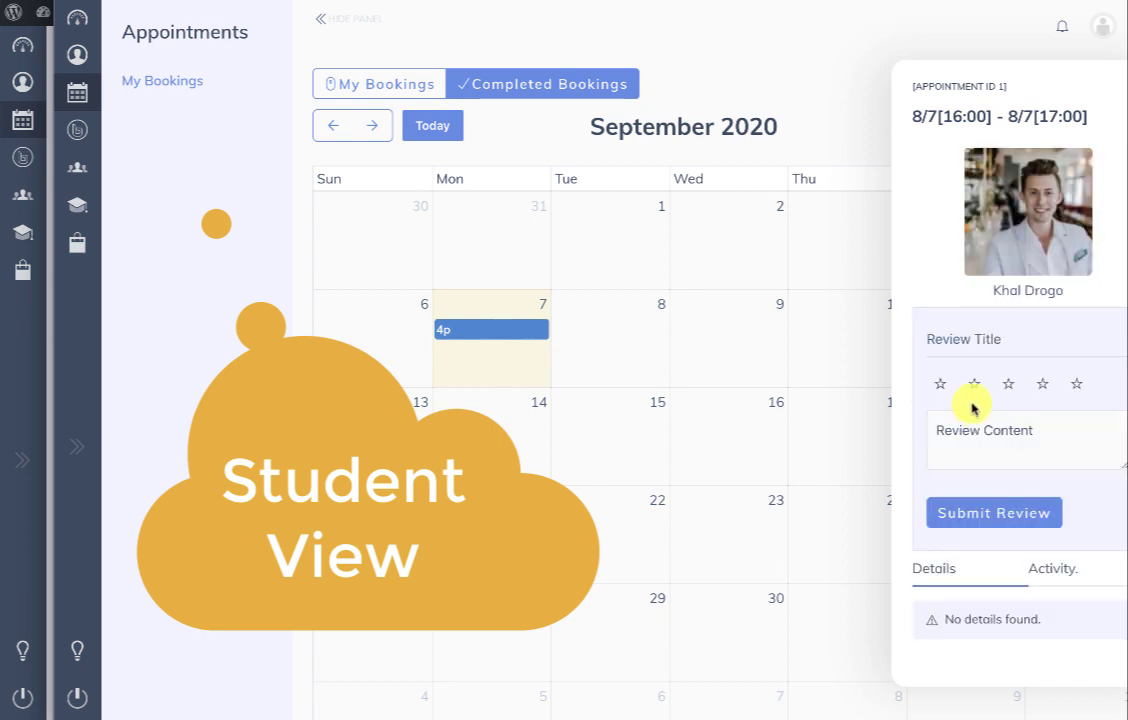
left_click(1043, 386)
left_click(969, 515)
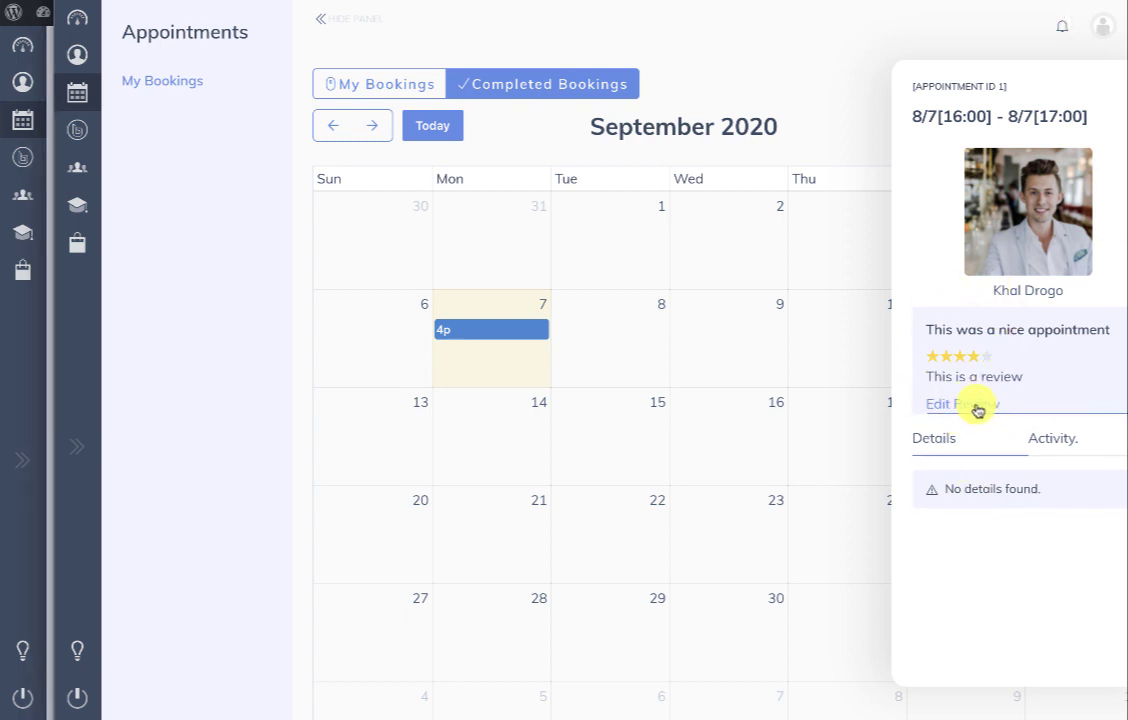
left_click(978, 408)
type("for the appointment.")
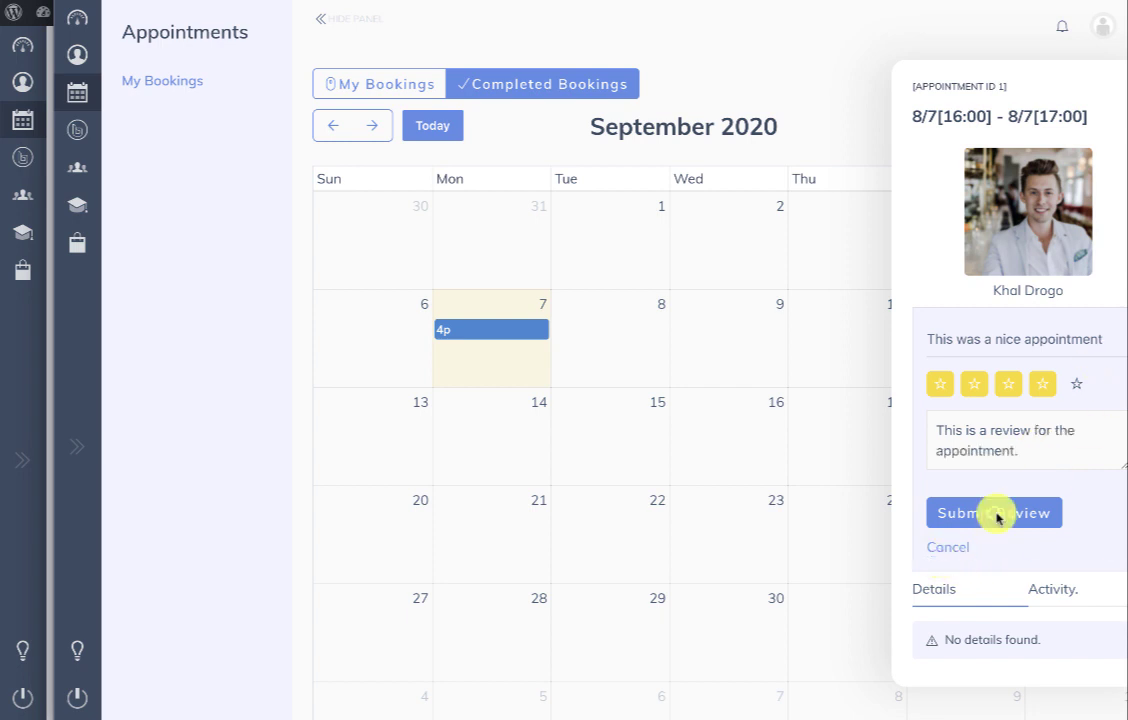
left_click(995, 513)
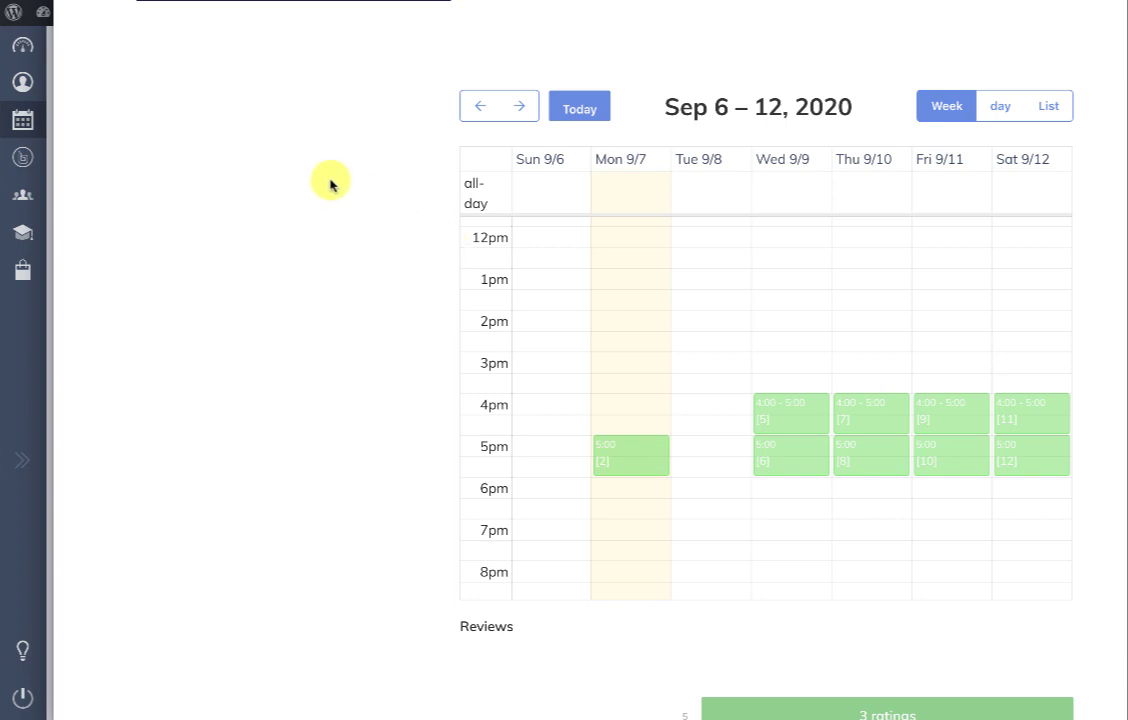
Step: Reload the instructor's profile and scroll through its calendar and reviews, now averaging 4.25
scroll(327, 181, "up", 5)
right_click(629, 247)
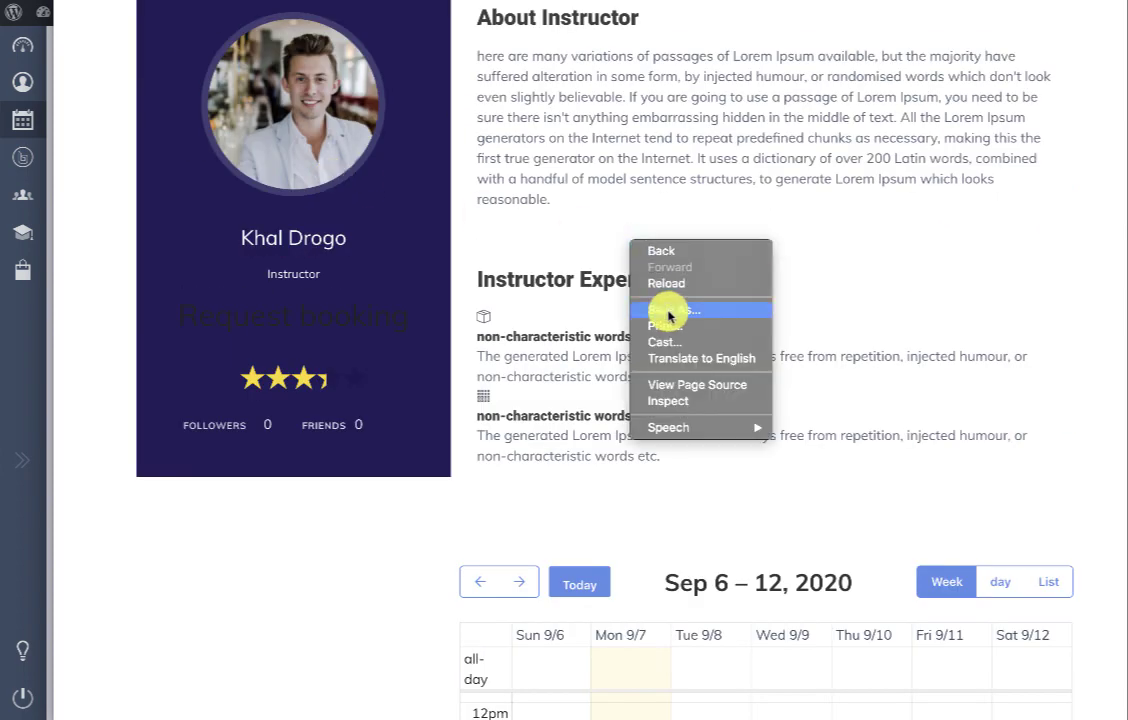
left_click(665, 284)
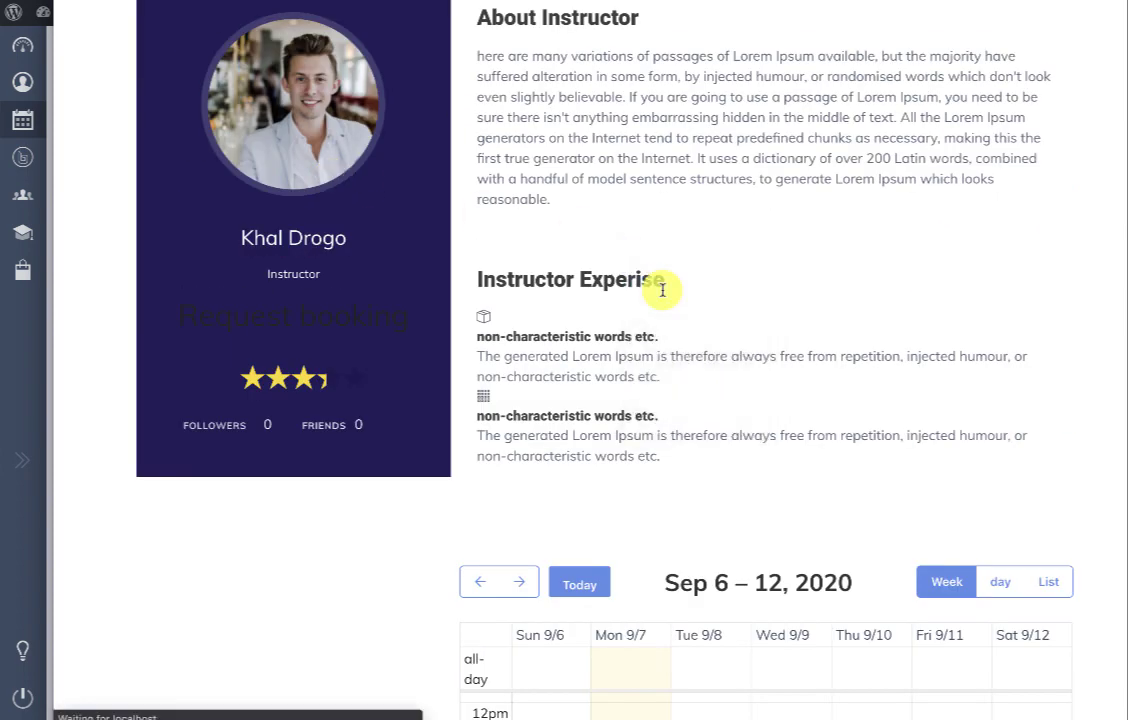
scroll(461, 395, "down", 10)
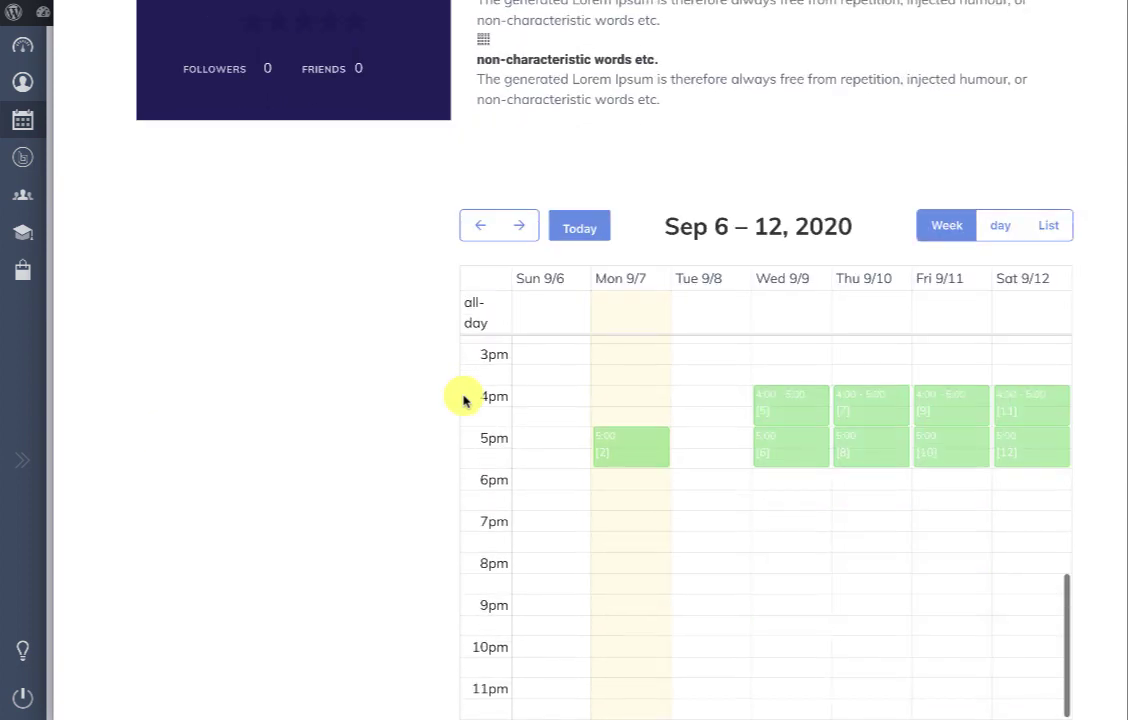
scroll(413, 428, "down", 7)
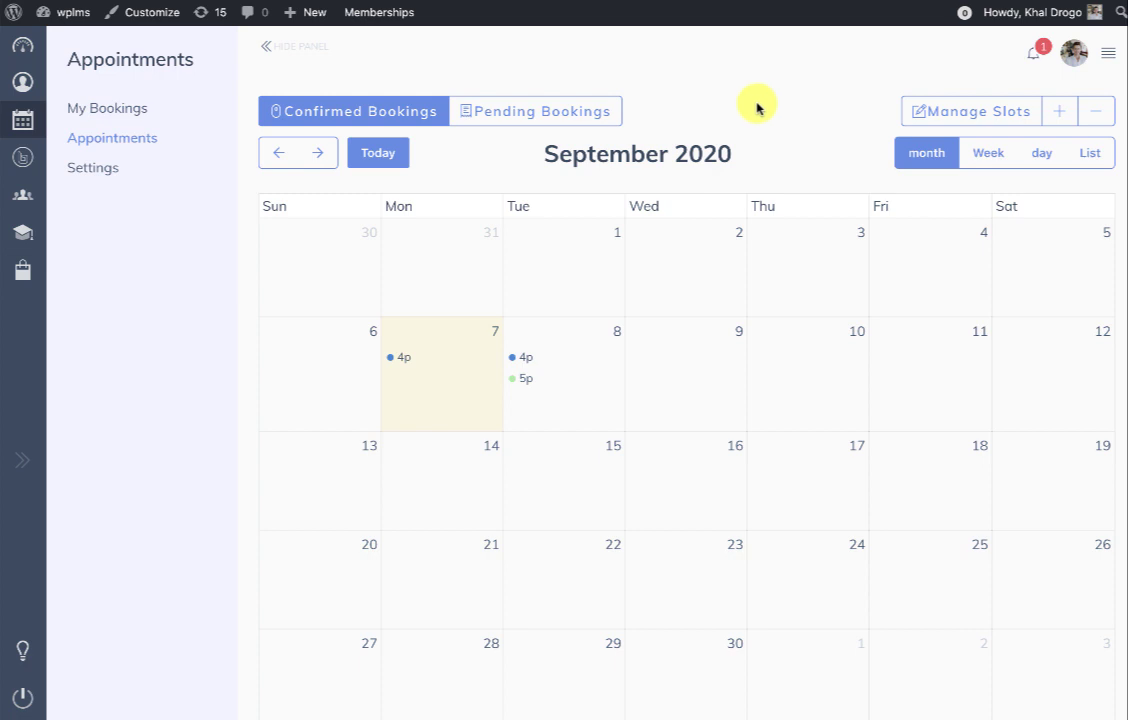
Step: Open Monday 7's 5pm slot in Manage Slots and assign it to the student found by e-mail
left_click(935, 112)
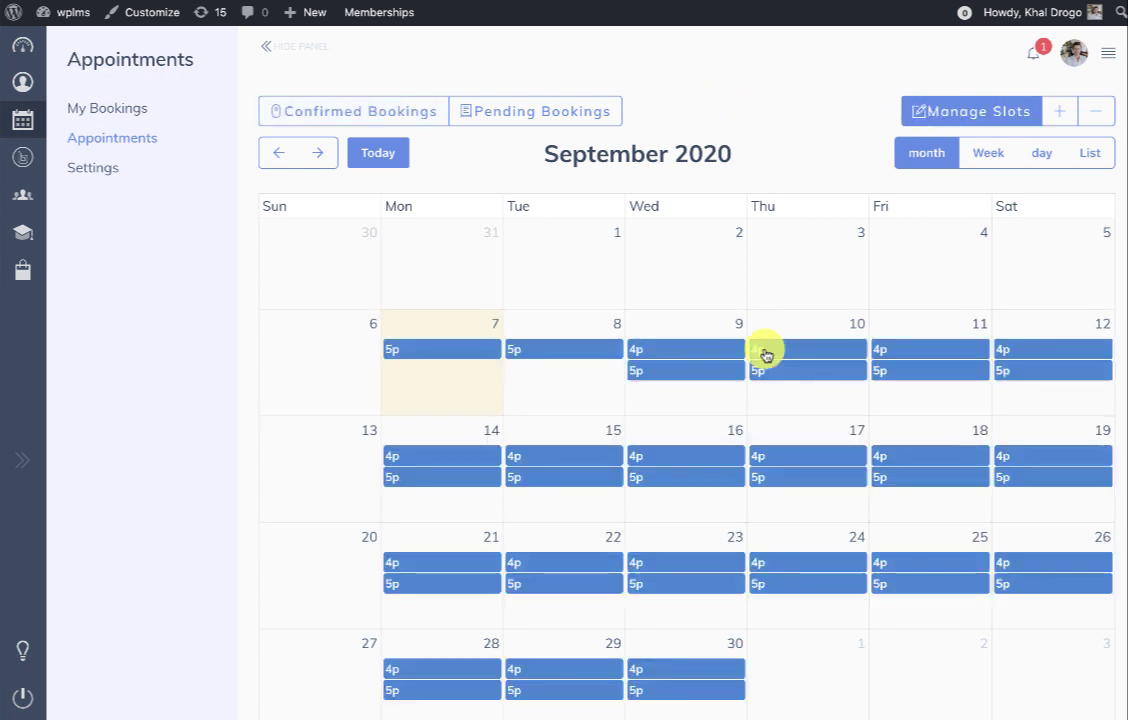
scroll(740, 305, "down", 2)
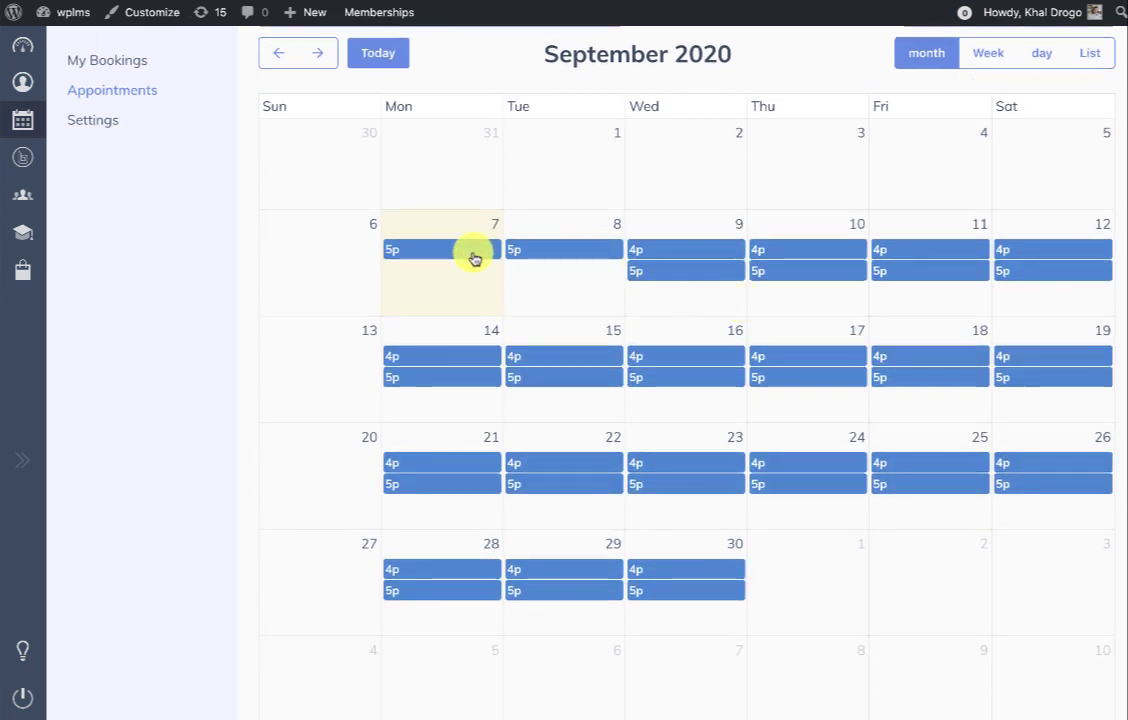
left_click(475, 250)
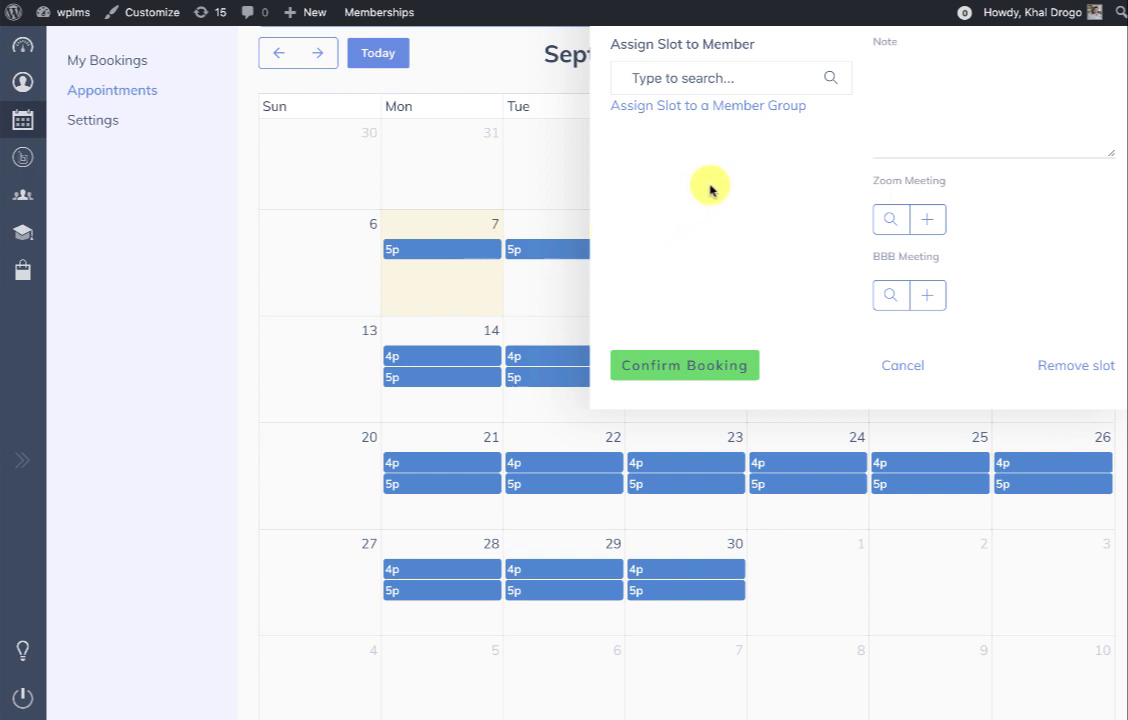
scroll(713, 189, "up", 2)
left_click(665, 178)
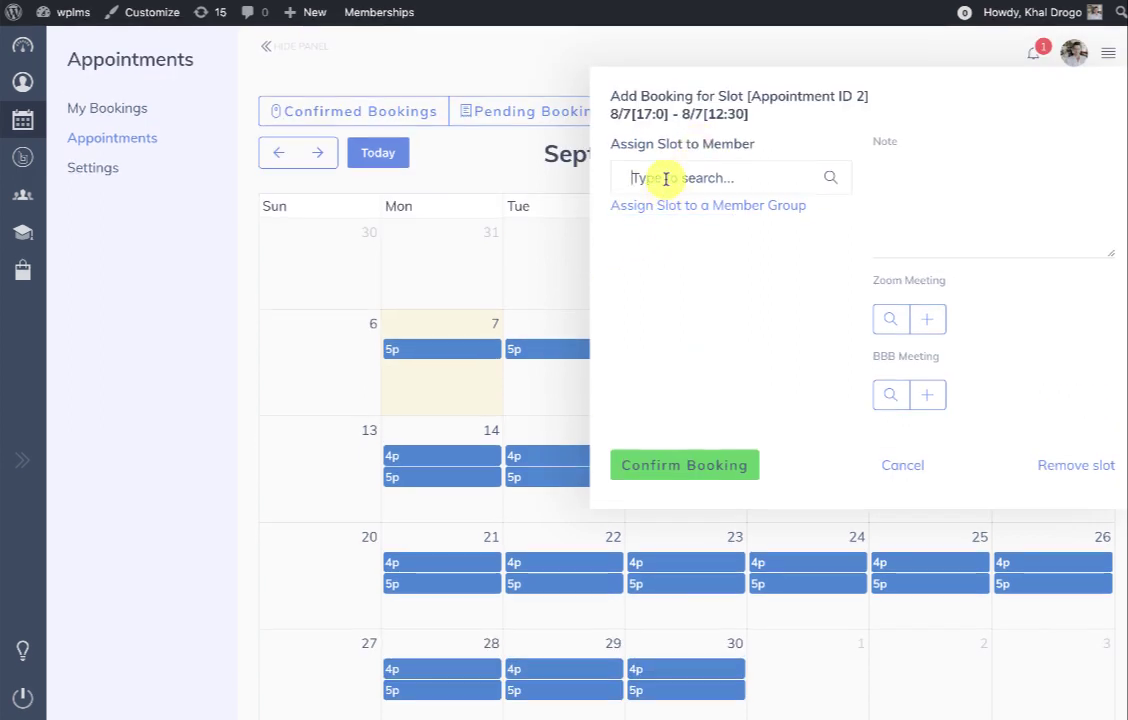
type("student@student.com")
left_click(715, 358)
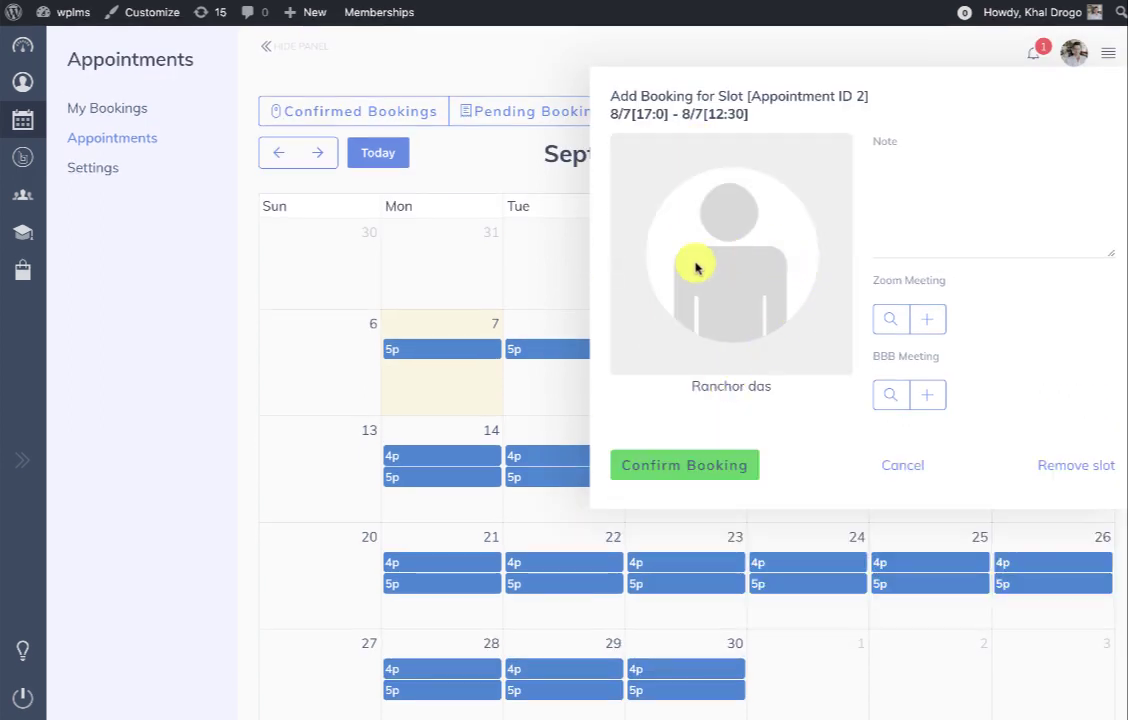
Step: Add a booking note, attach a new BBB meeting, confirm the booking and view its details
left_click(930, 217)
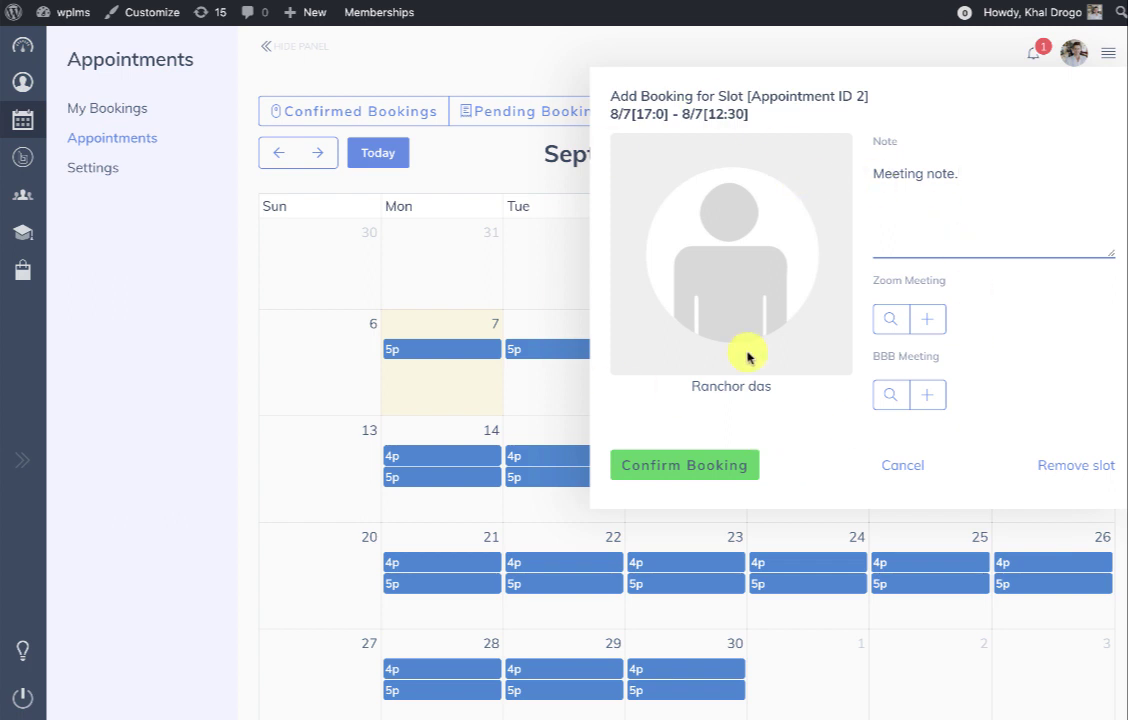
left_click(887, 395)
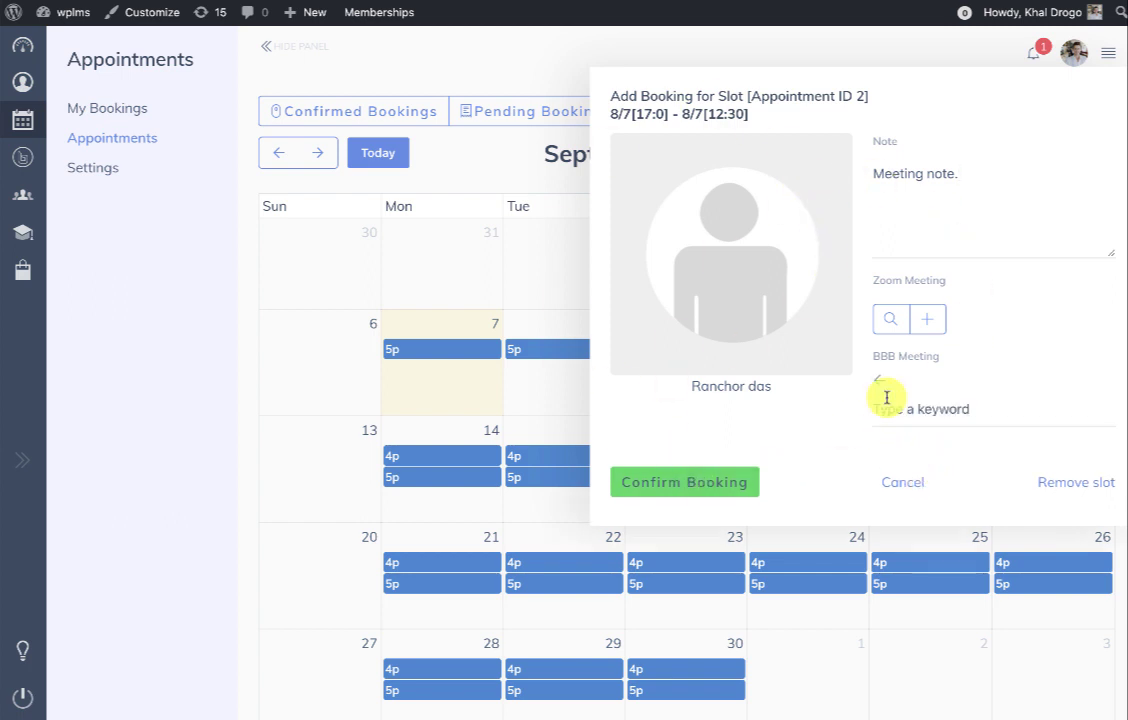
left_click(878, 382)
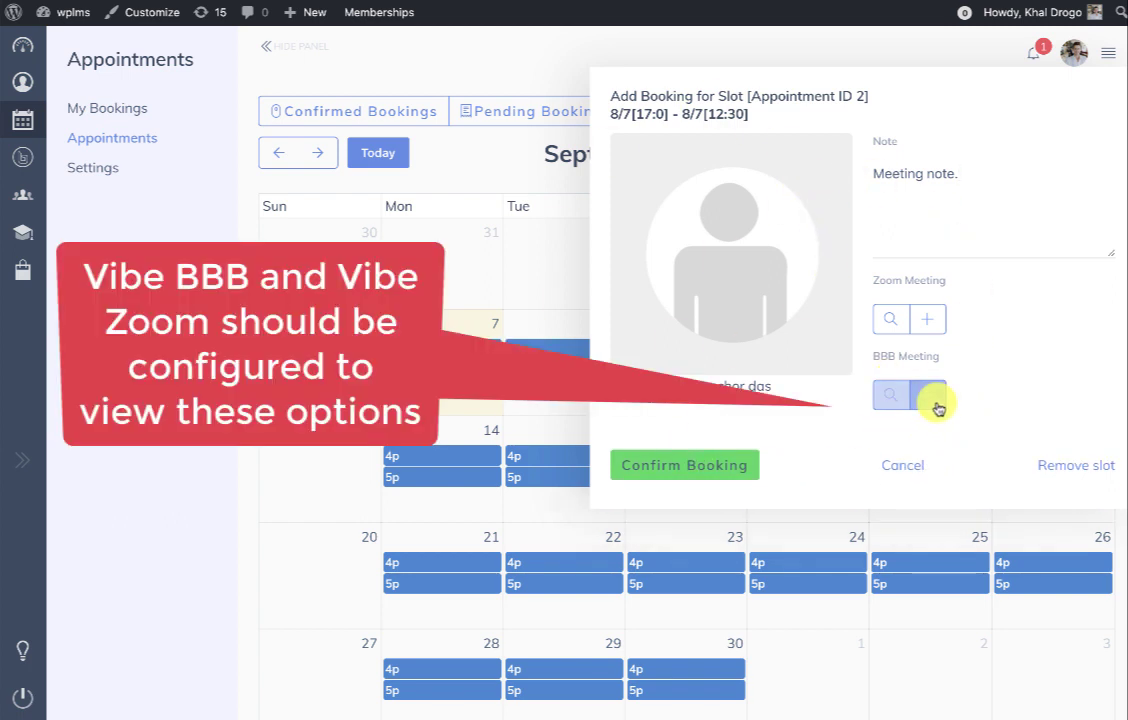
left_click(936, 400)
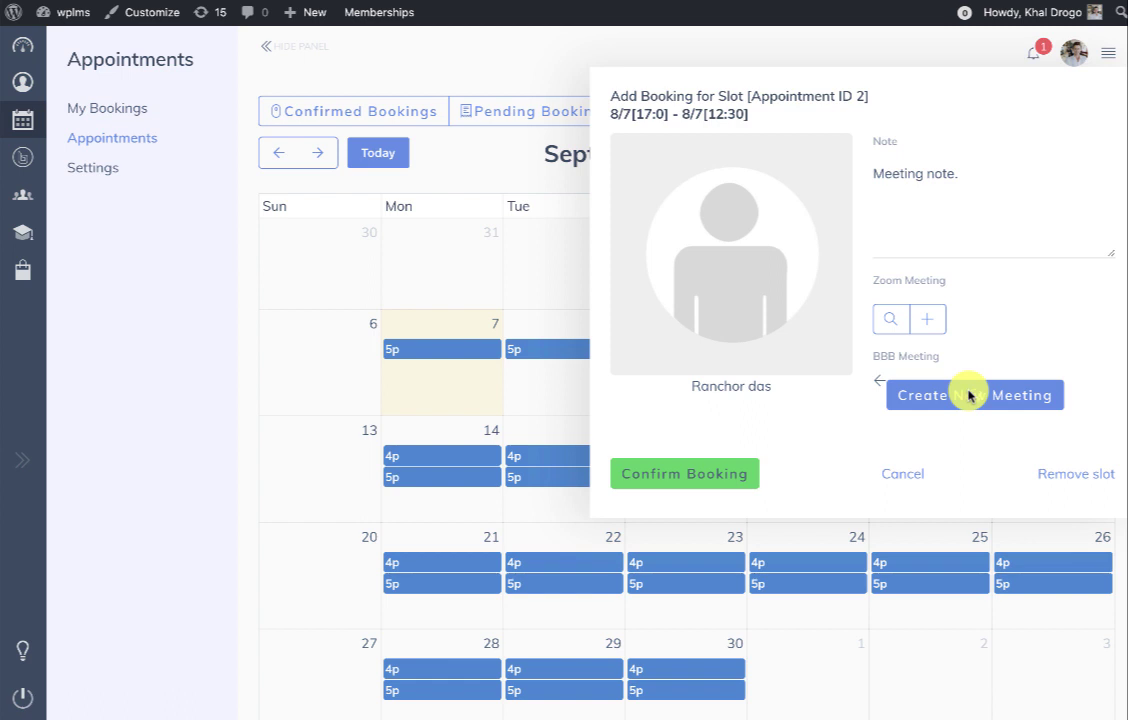
left_click(968, 395)
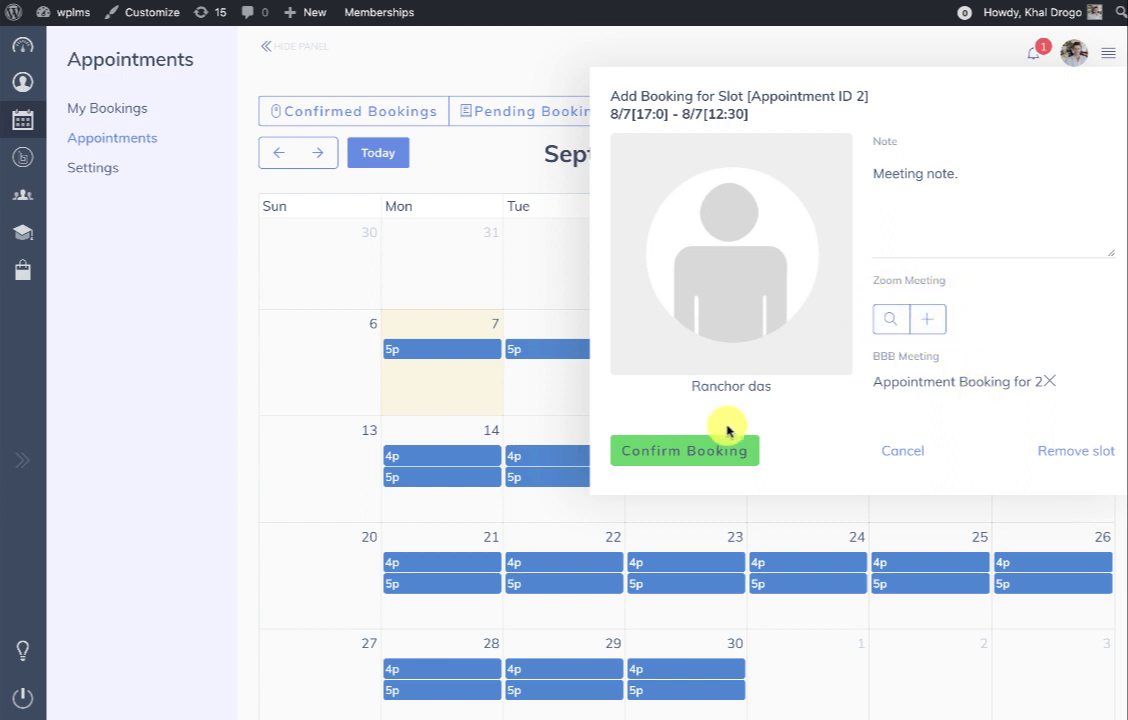
left_click(672, 455)
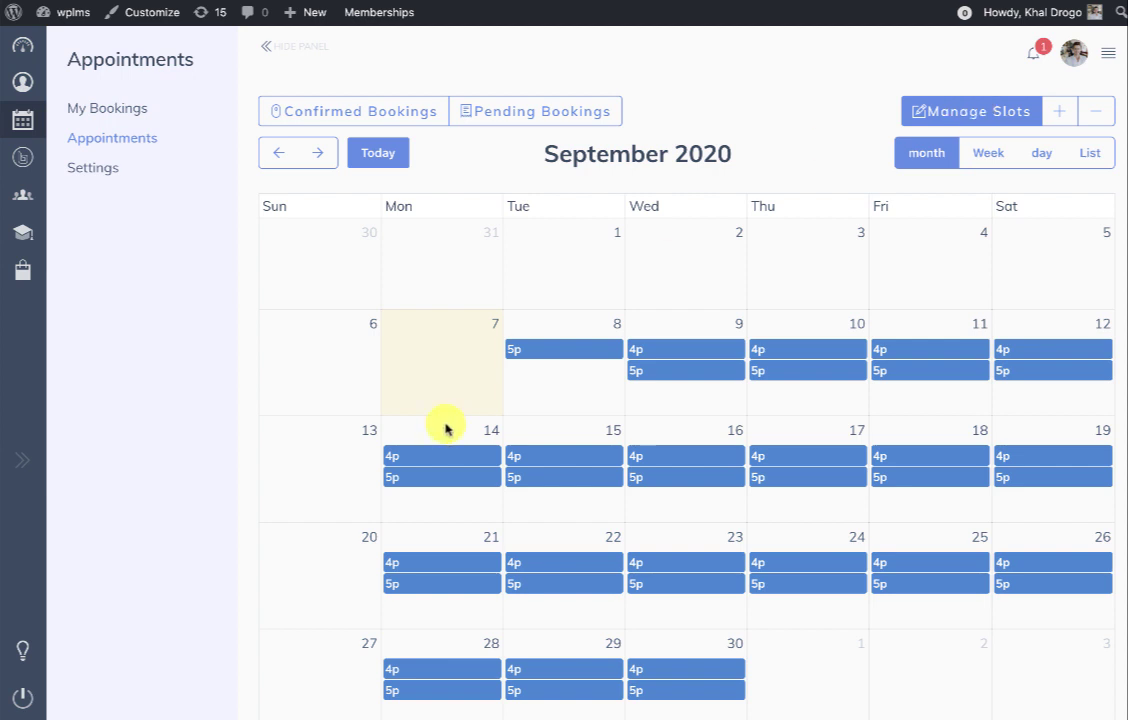
left_click(990, 113)
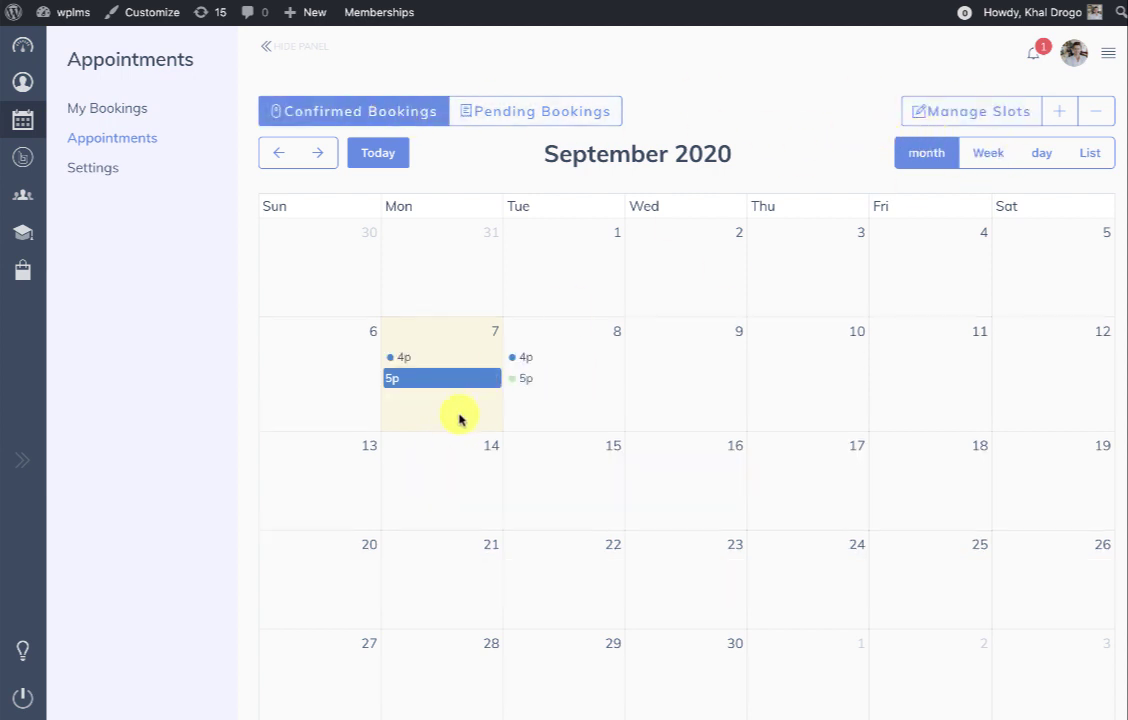
left_click(430, 389)
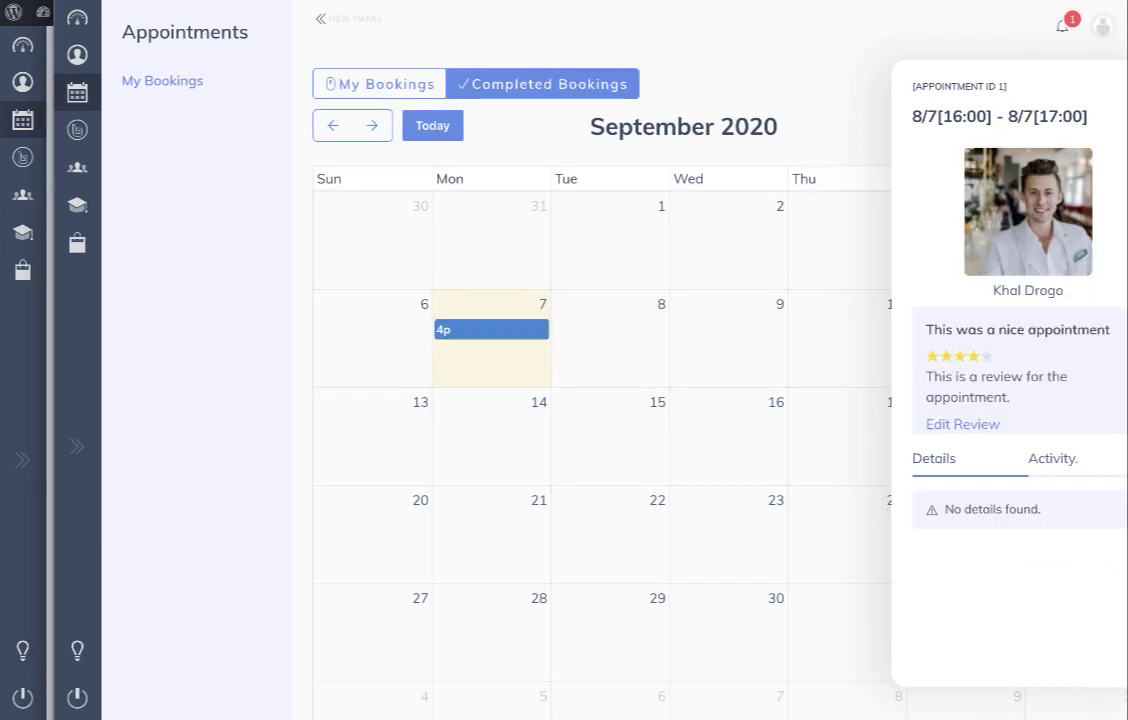
Step: Open the Mon 7 5pm booking from the member's My Bookings and join its BBB meeting
left_click(521, 138)
left_click(345, 84)
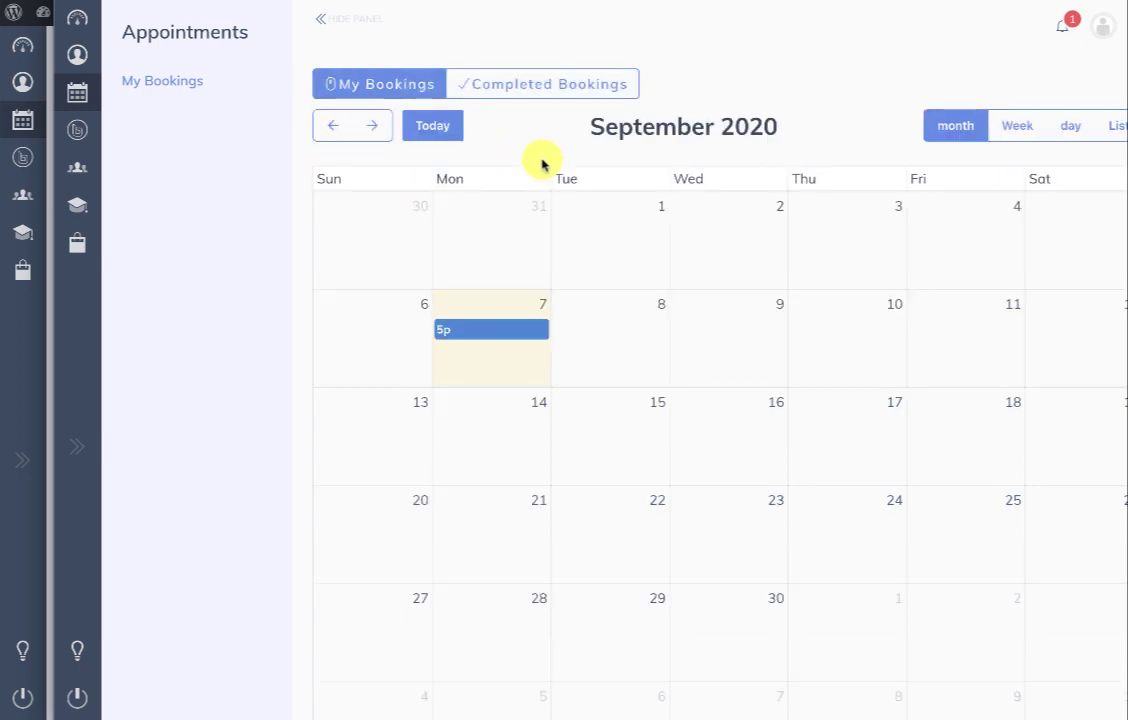
left_click(465, 333)
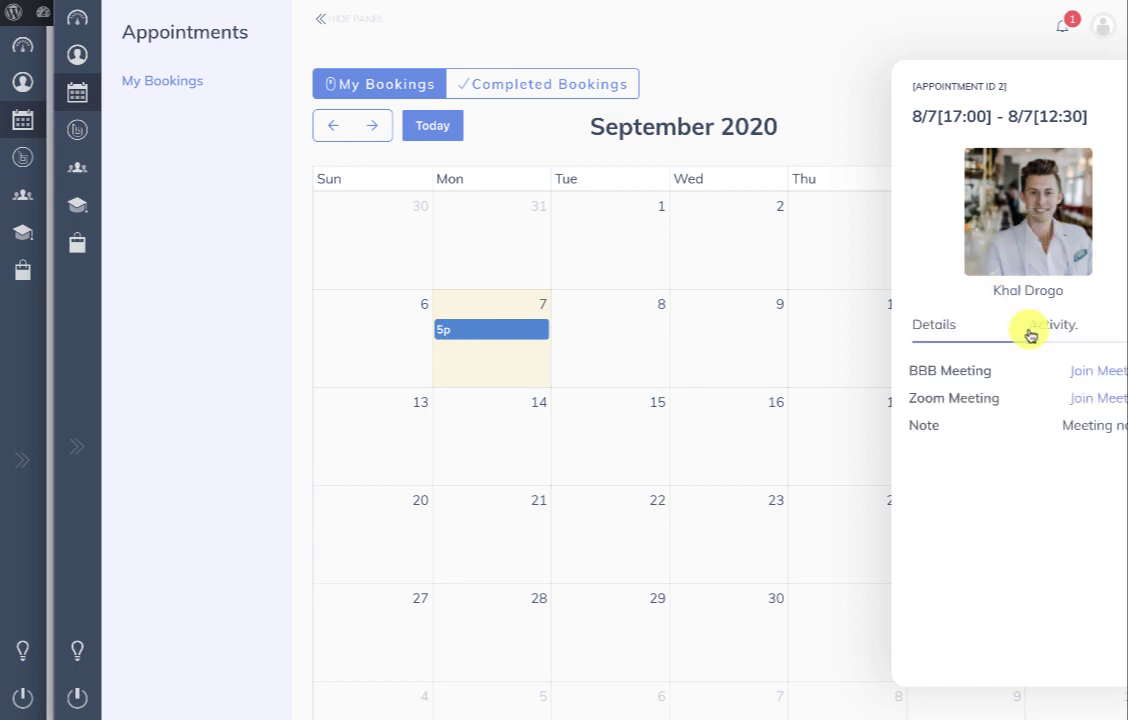
left_click(1100, 372)
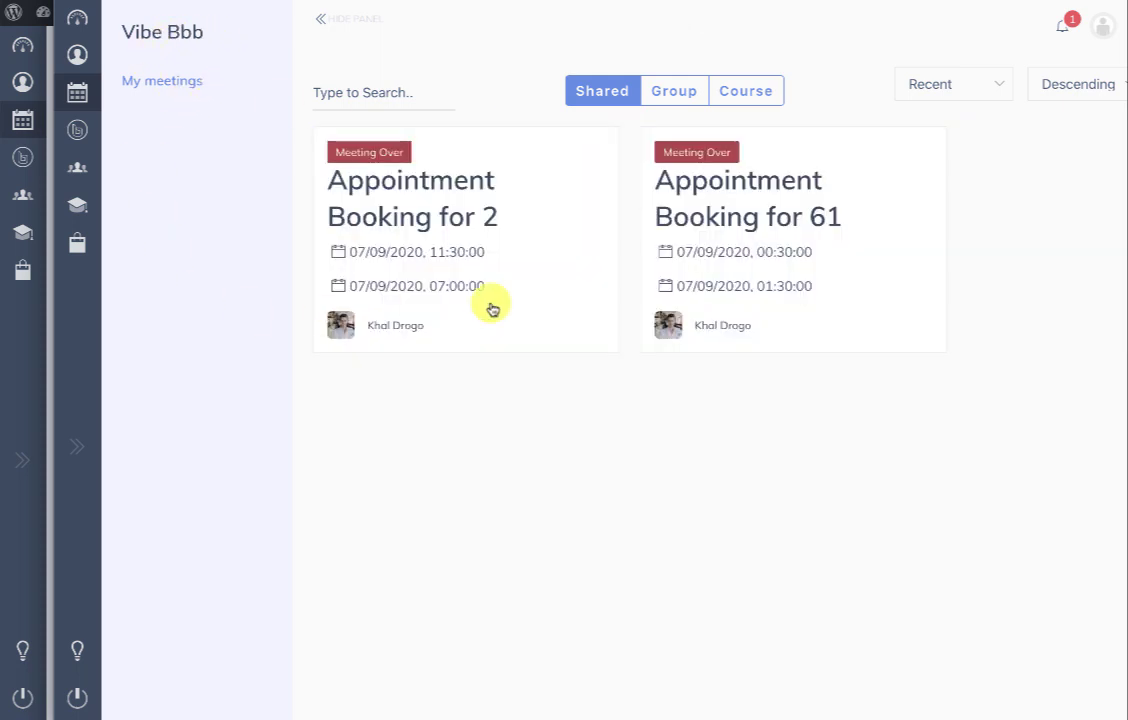
Step: Open the 'Appointment Booking for 2' meeting card and return to the meetings list
left_click(496, 222)
left_click(322, 76)
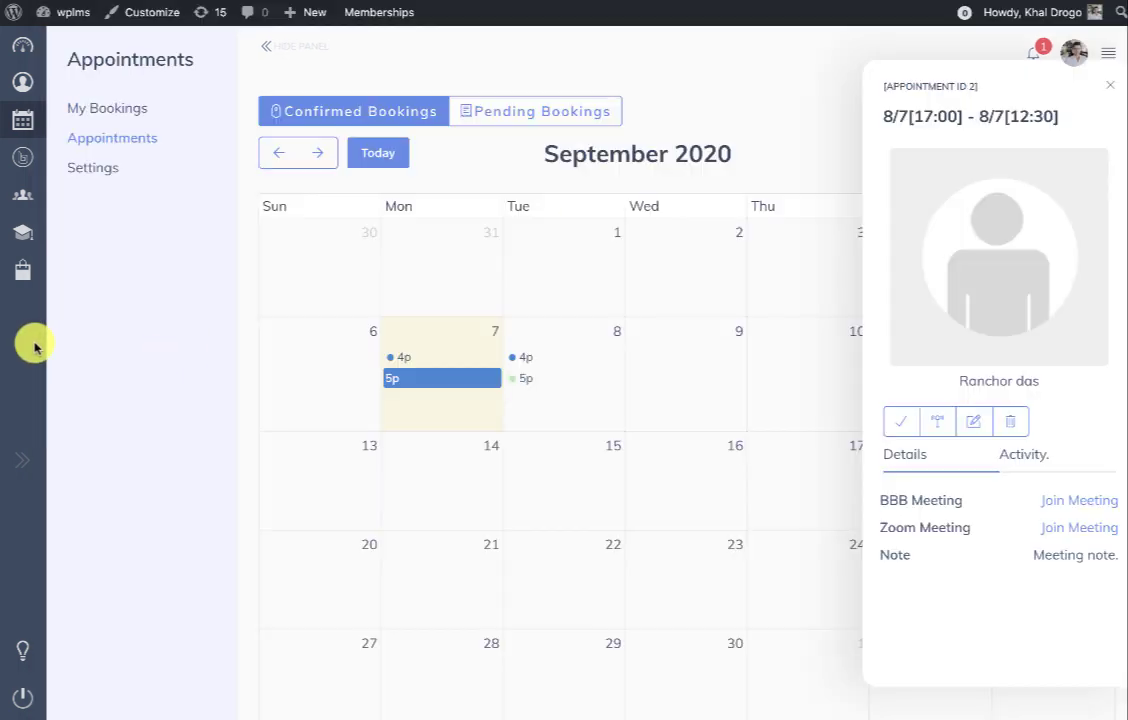
Step: Open Tuesday 8's 5pm slot, try assigning it to a member group, then cancel without booking
left_click(1110, 86)
left_click(926, 111)
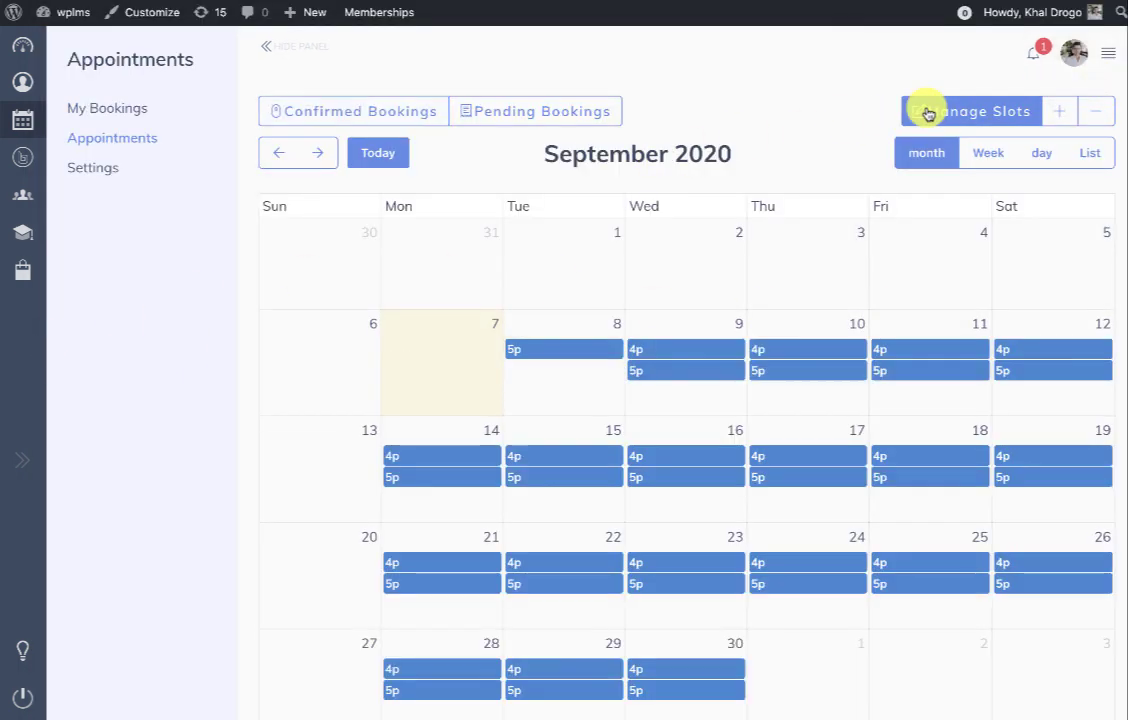
left_click(574, 349)
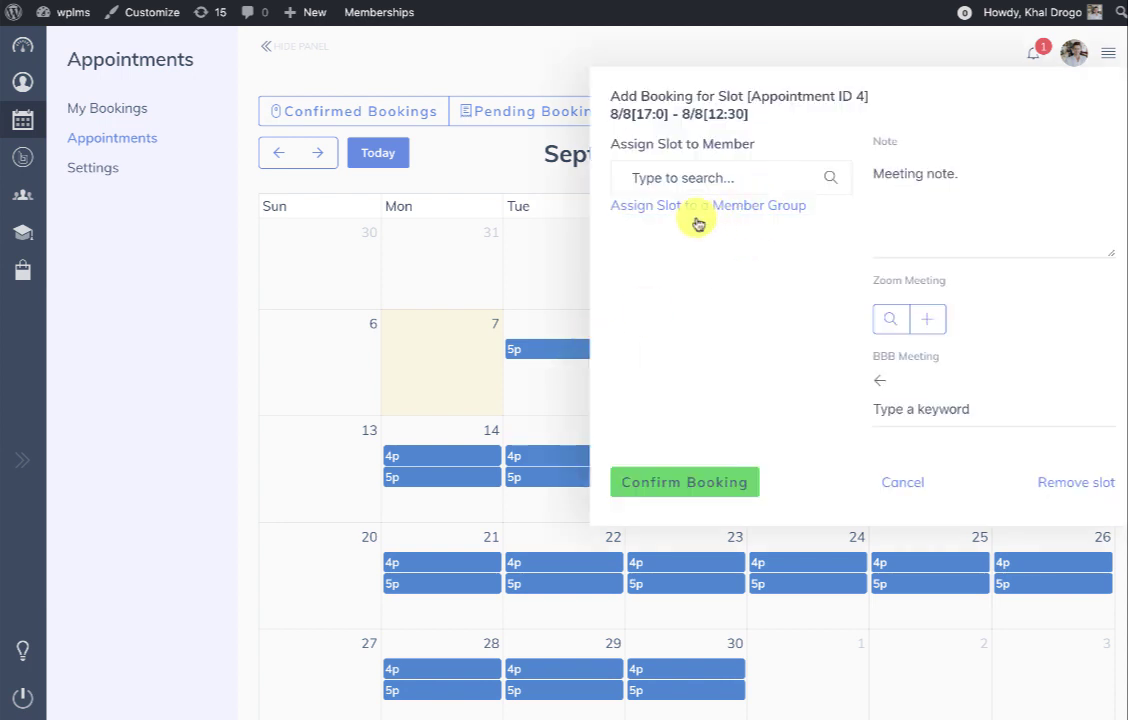
left_click(735, 206)
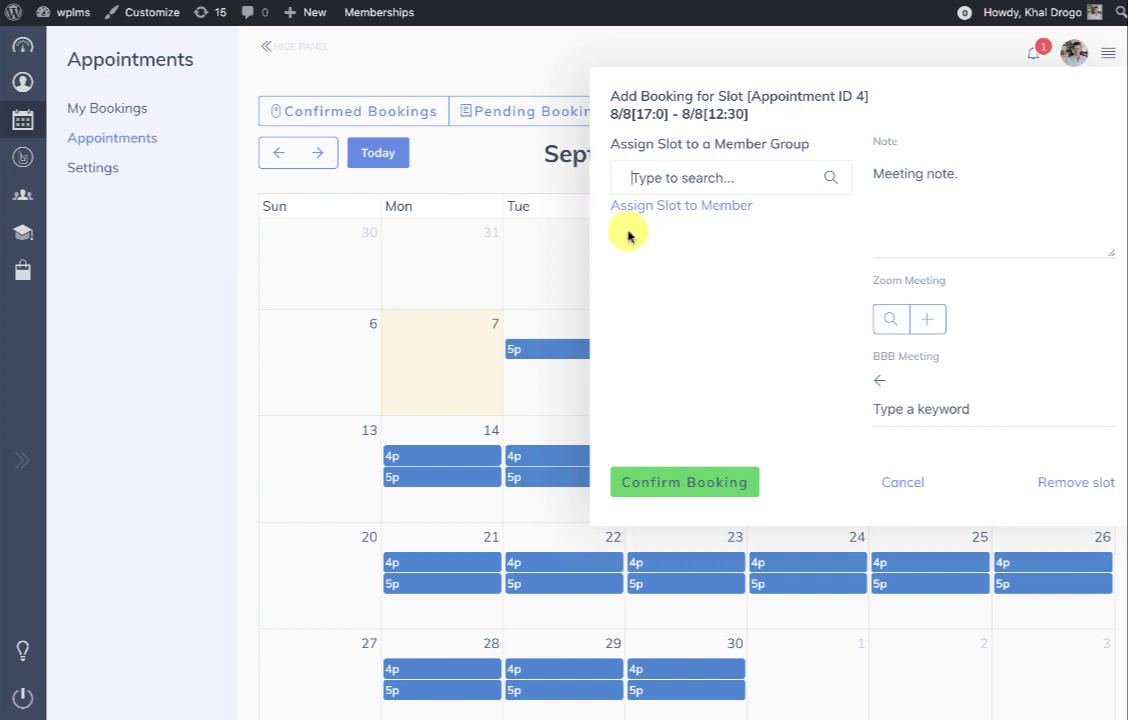
left_click(612, 190)
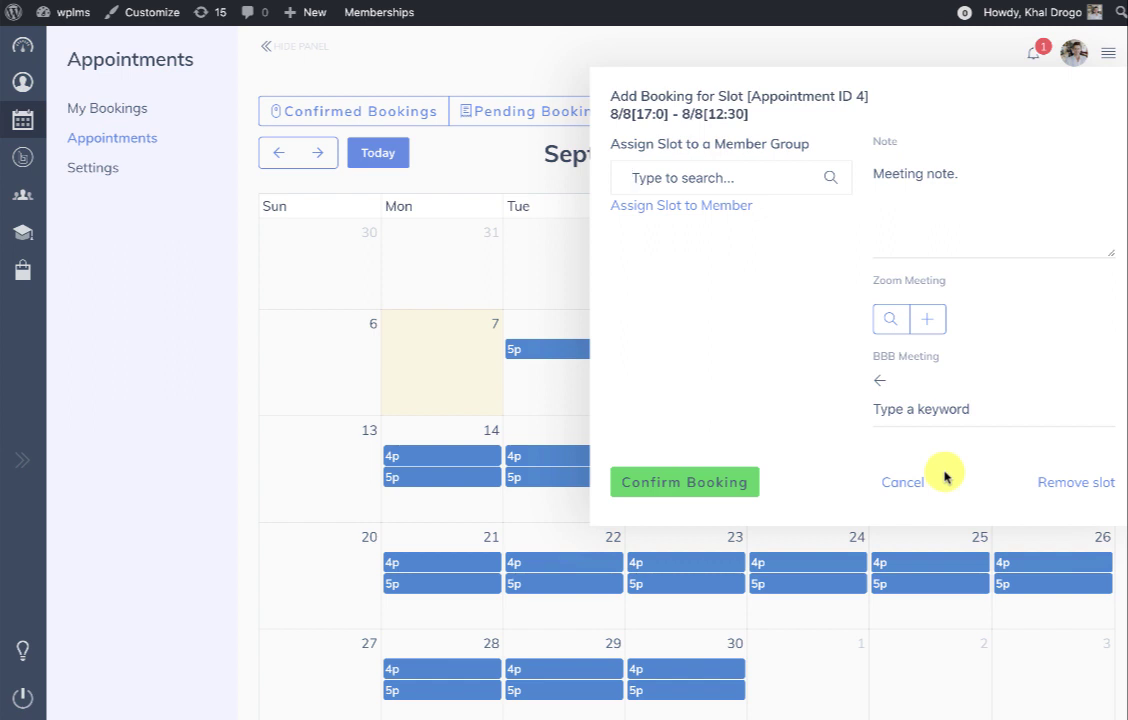
left_click(912, 480)
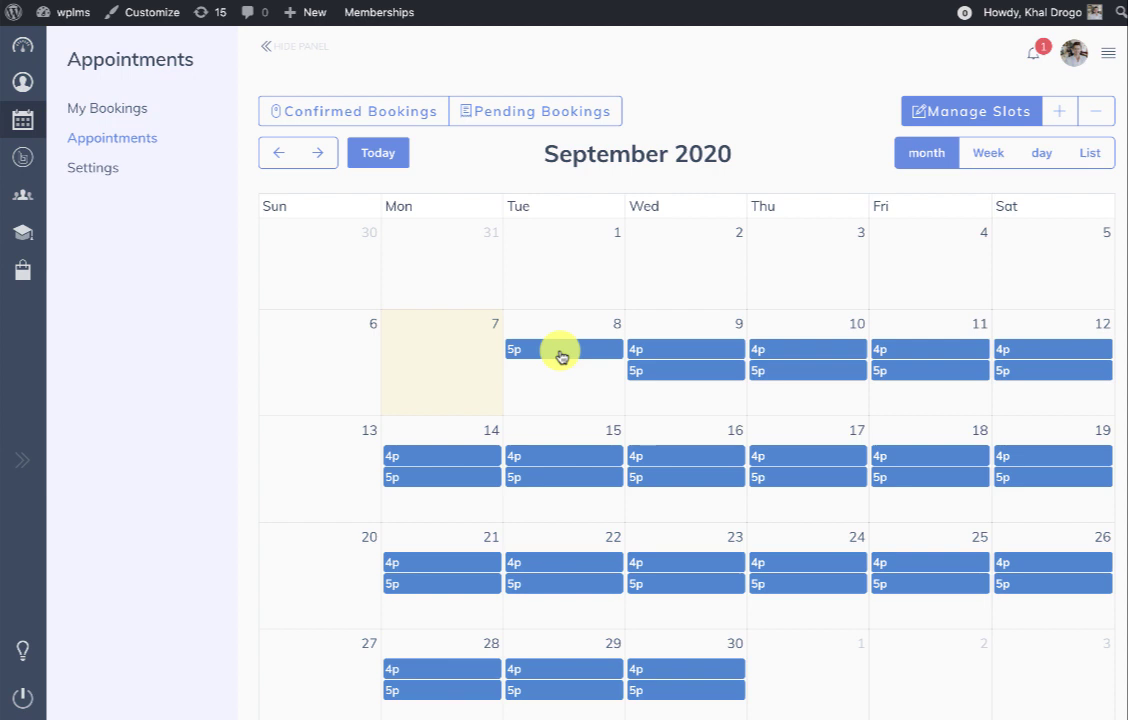
Step: Start a new slot range running from 2020-09-07 to 2020-09-11
left_click(1052, 119)
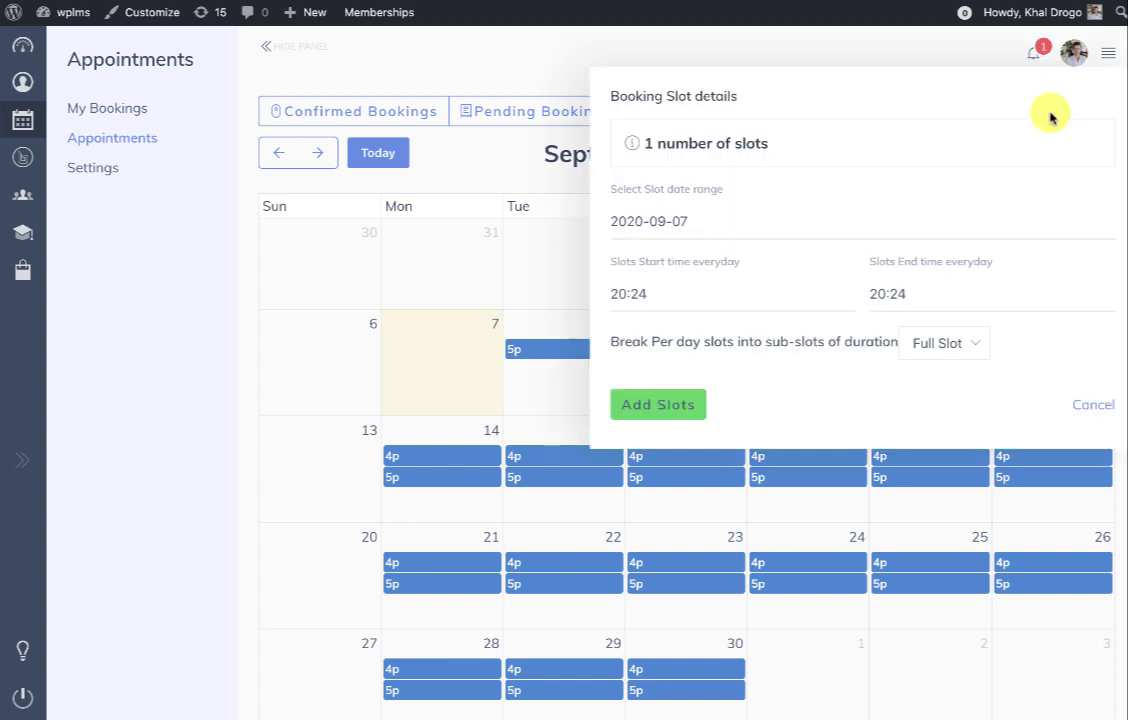
left_click(712, 226)
left_click(659, 341)
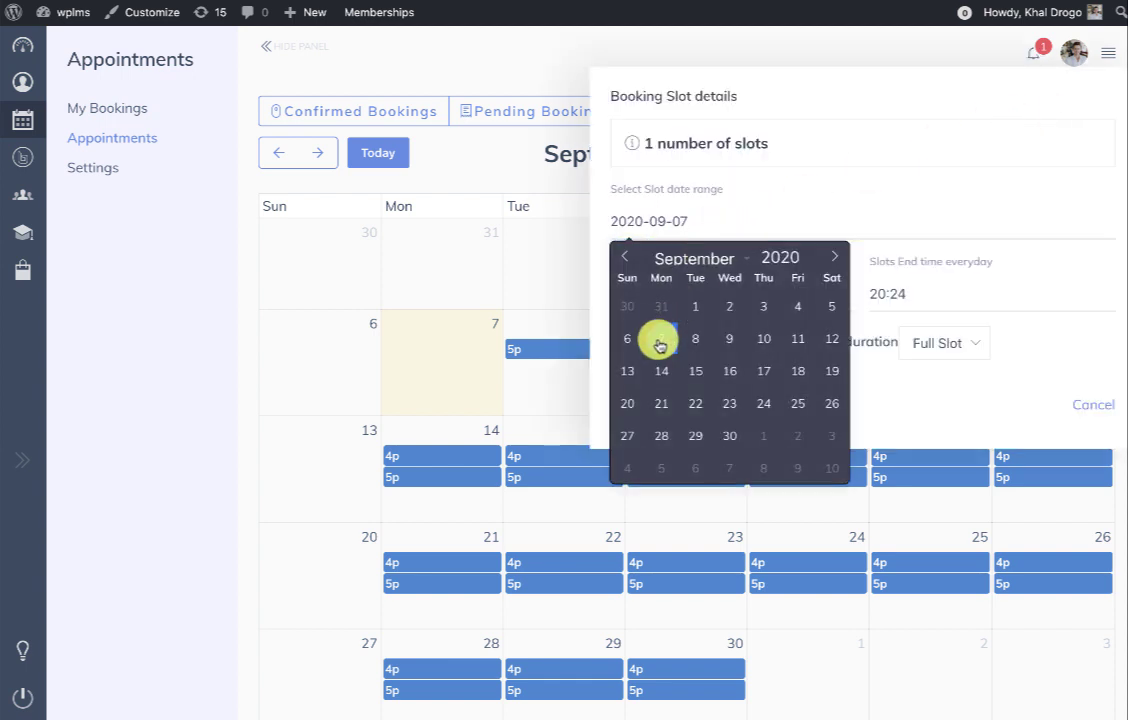
left_click(795, 341)
Step: Set the daily slot times to a 17:00 start and a 20:00 end
left_click(666, 338)
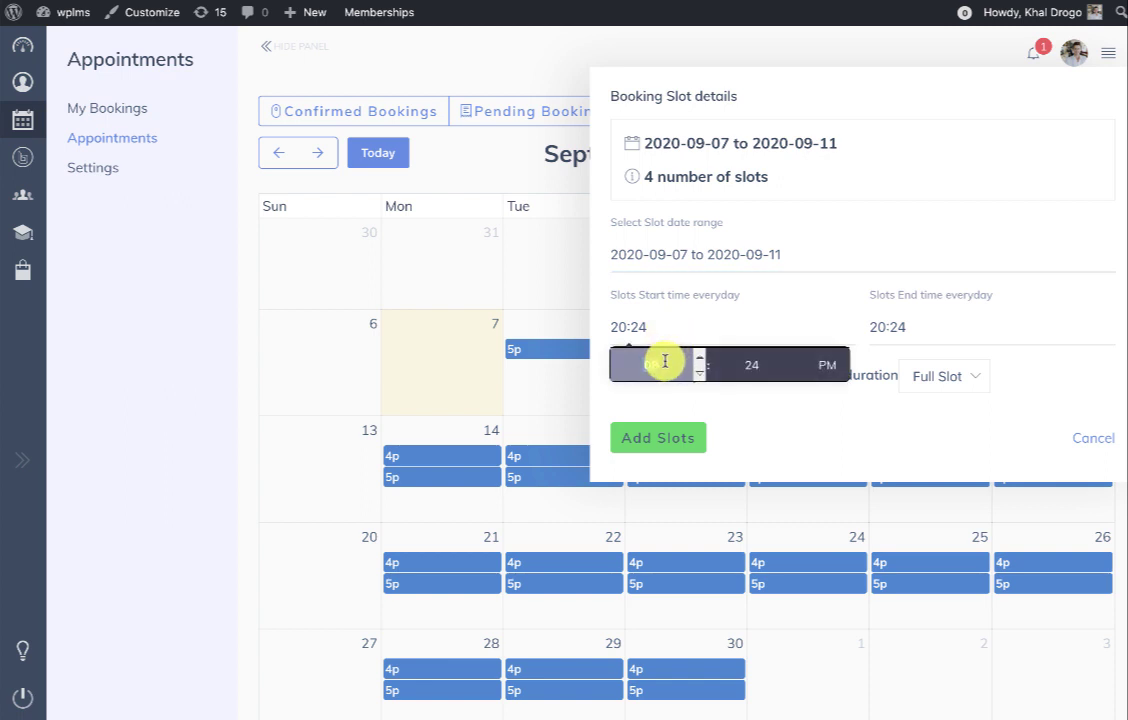
type("5")
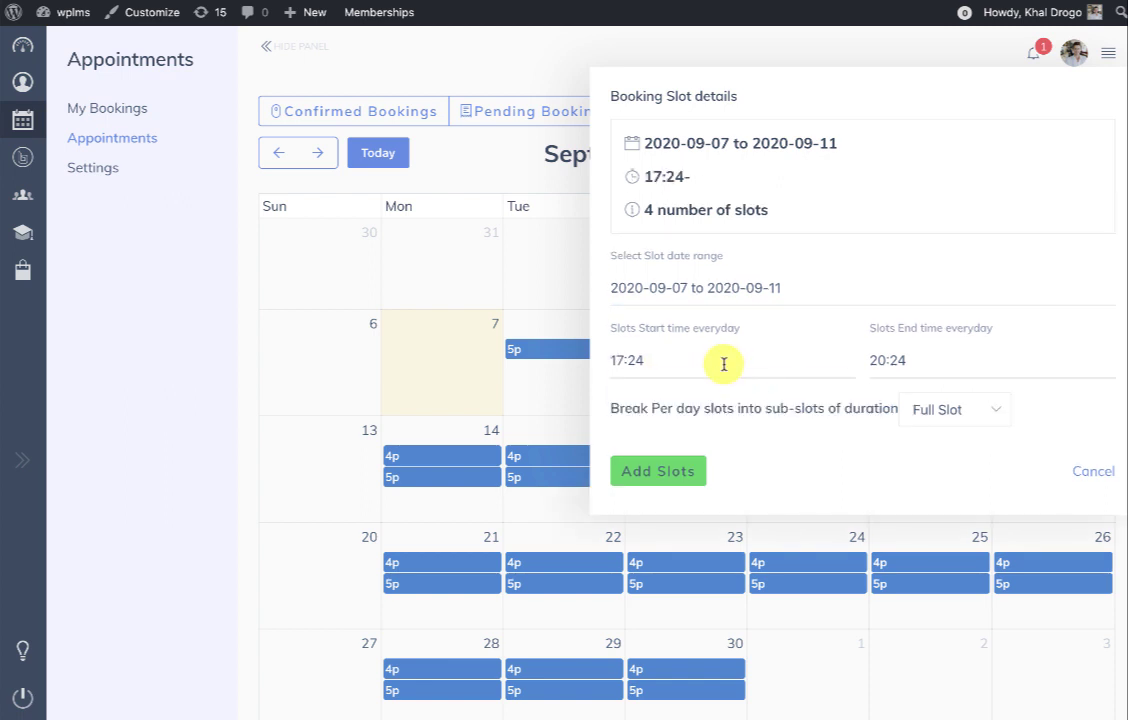
left_click(723, 363)
left_click(760, 397)
type("00")
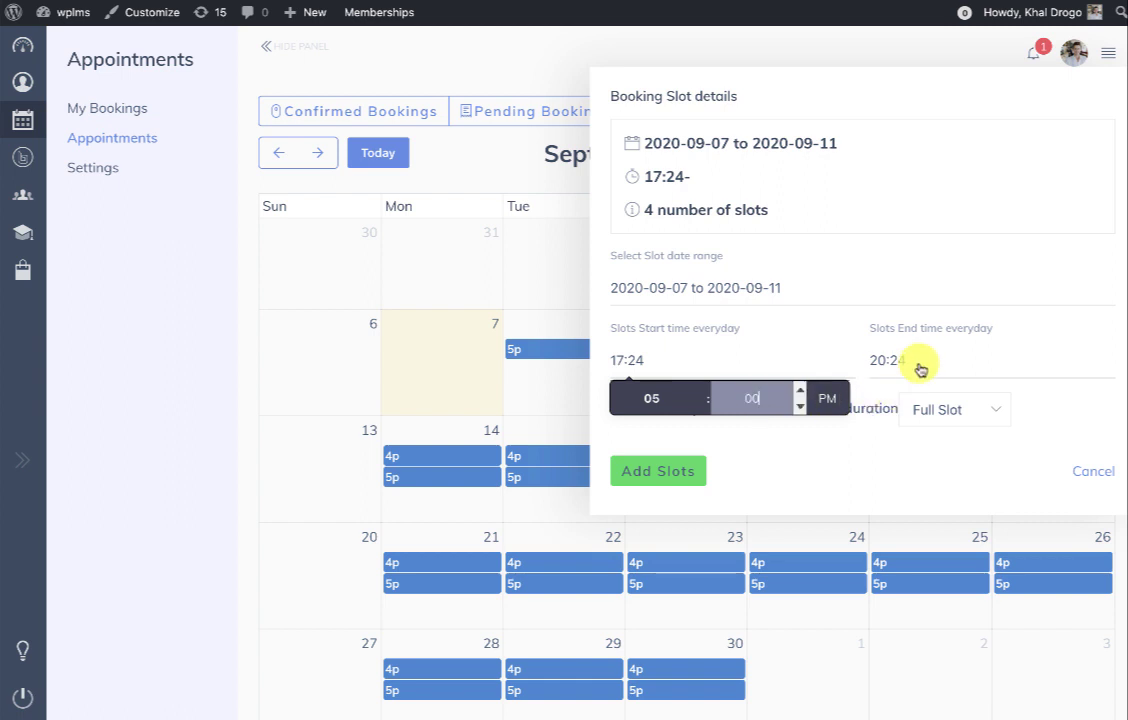
left_click(900, 361)
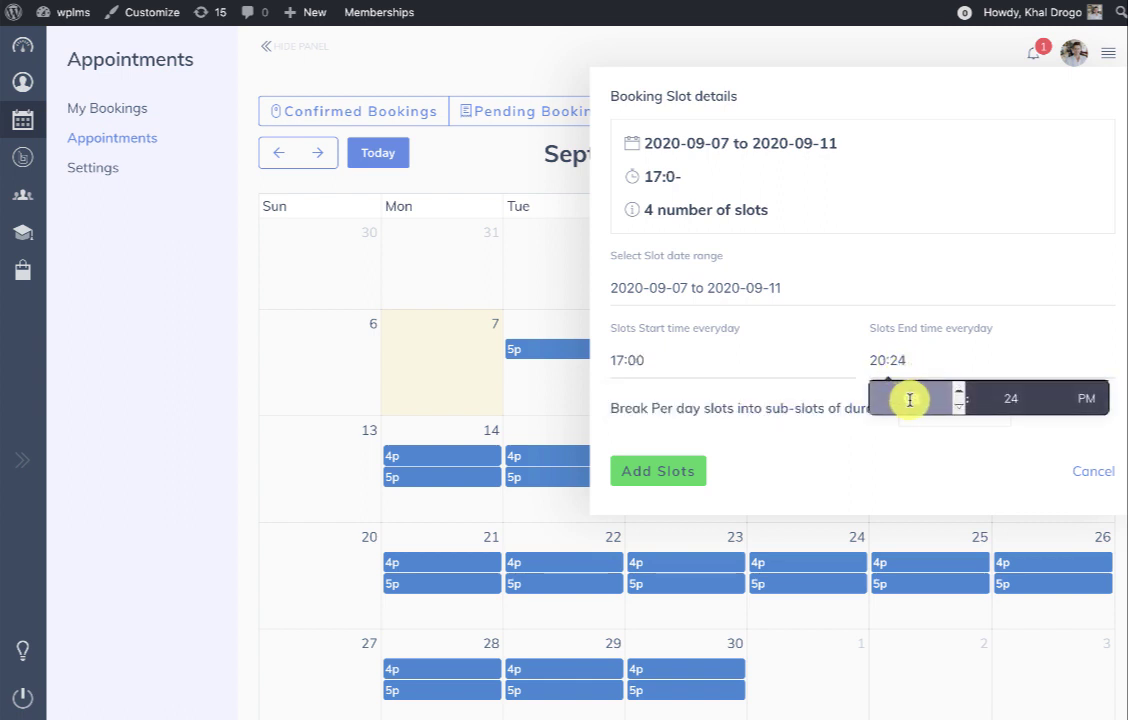
left_click(1010, 398)
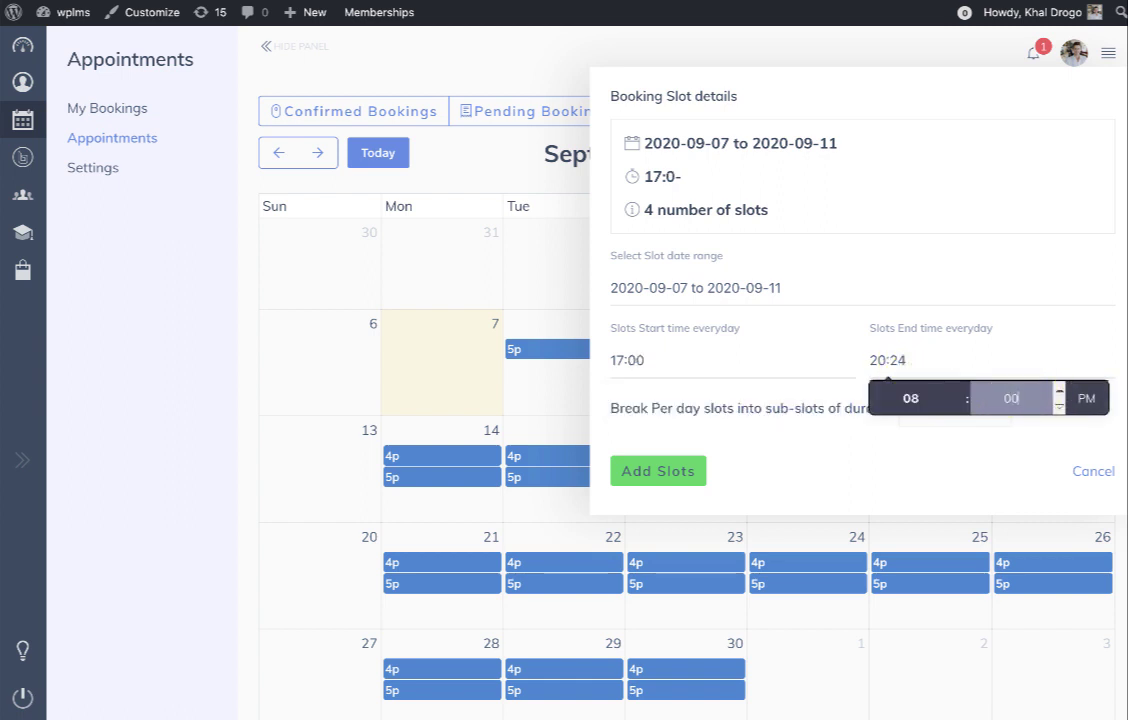
type("00")
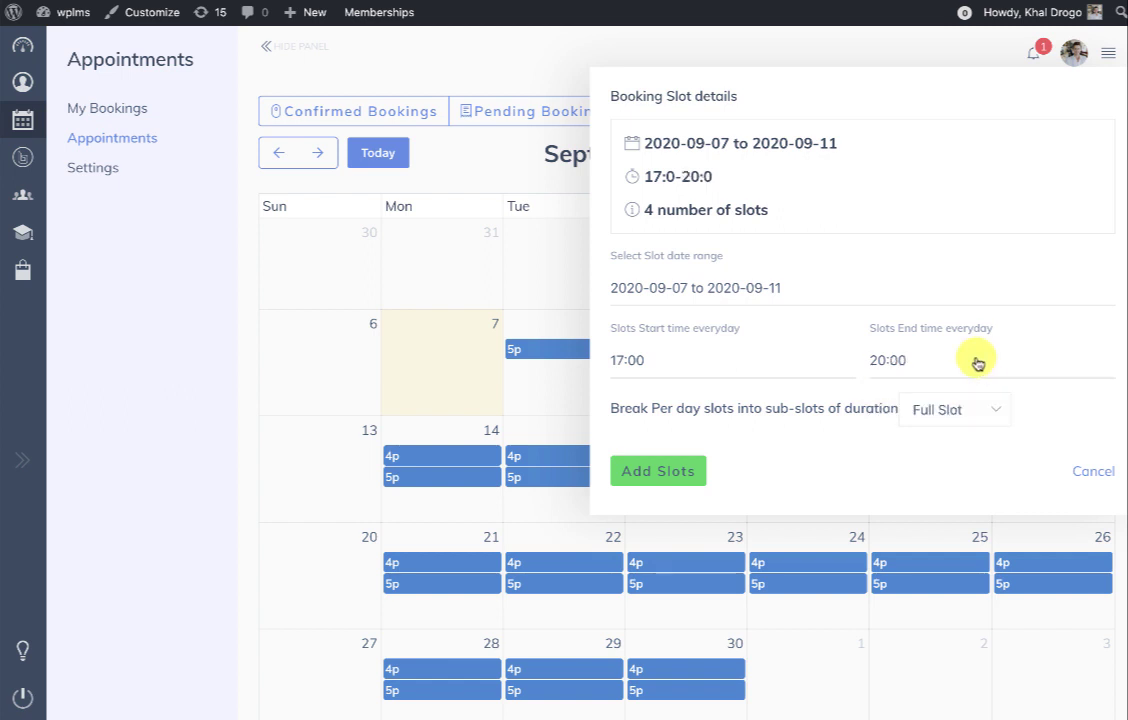
Step: Split the range into 1 Hour sub-slots, add them, and scroll the Week view
left_click(942, 418)
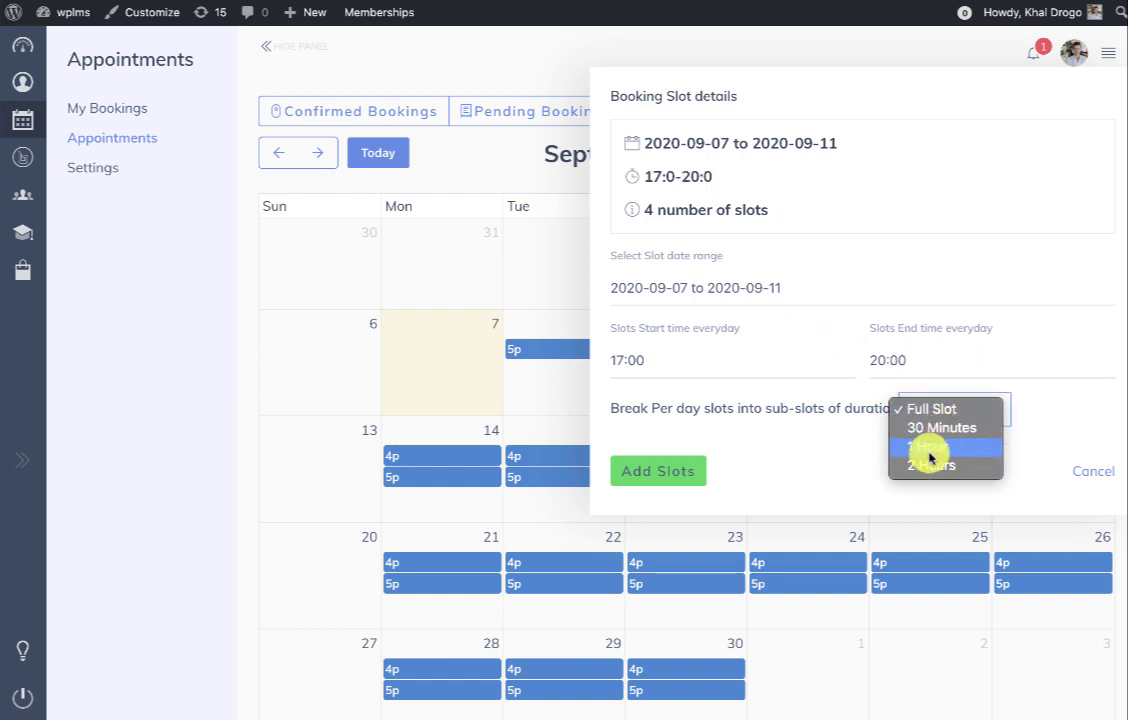
left_click(932, 448)
left_click(645, 471)
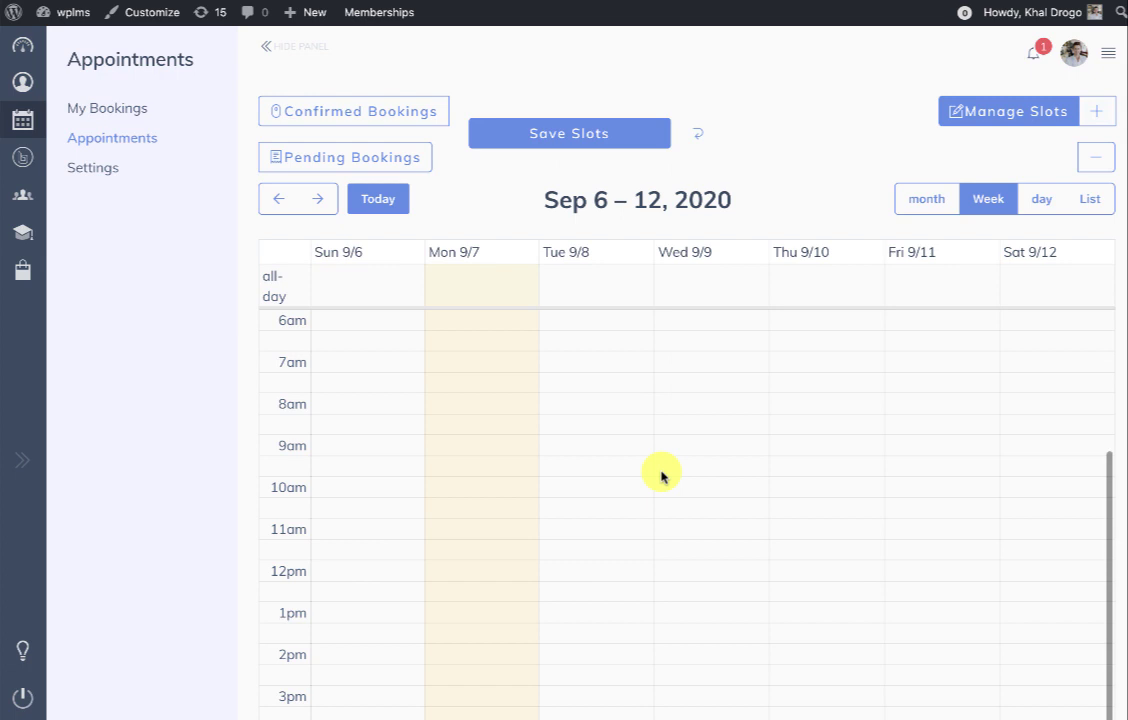
scroll(708, 259, "down", 2)
scroll(784, 377, "down", 3)
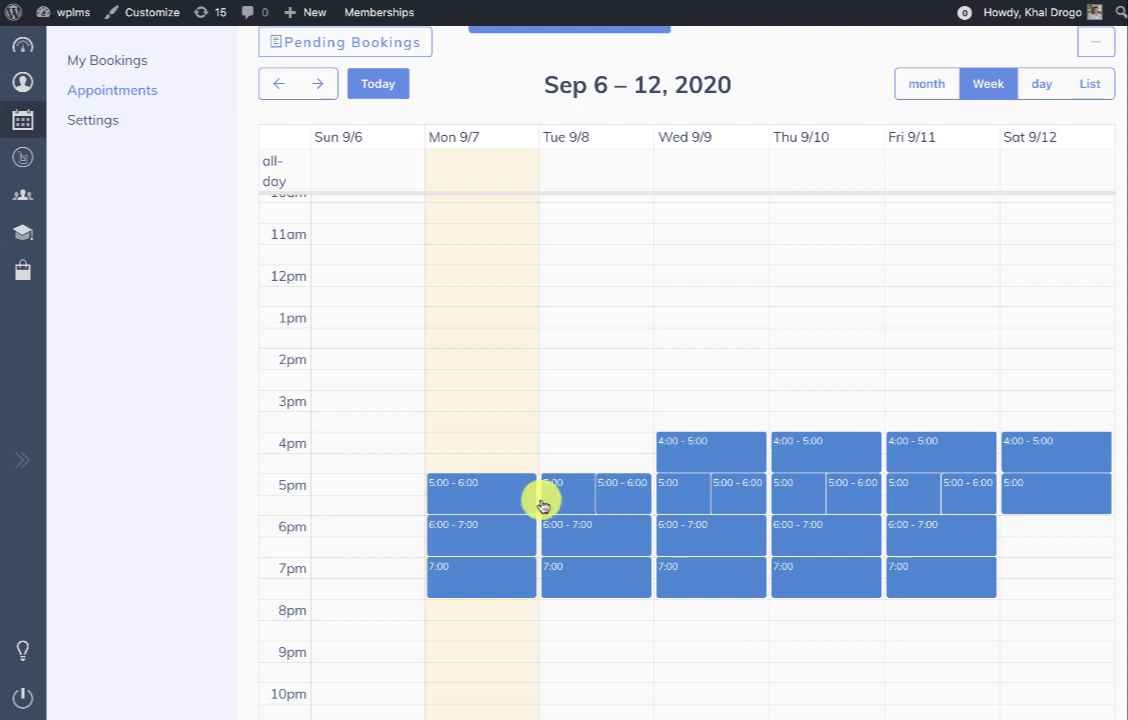
scroll(820, 360, "up", 1)
scroll(819, 360, "up", 2)
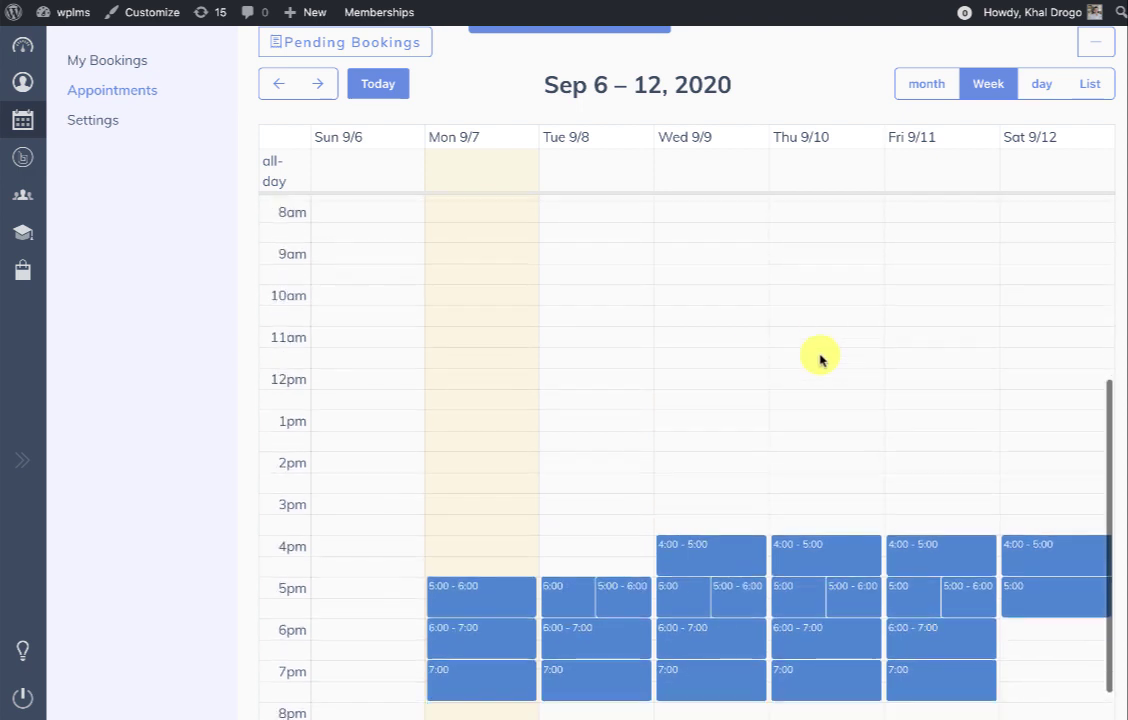
scroll(830, 79, "up", 2)
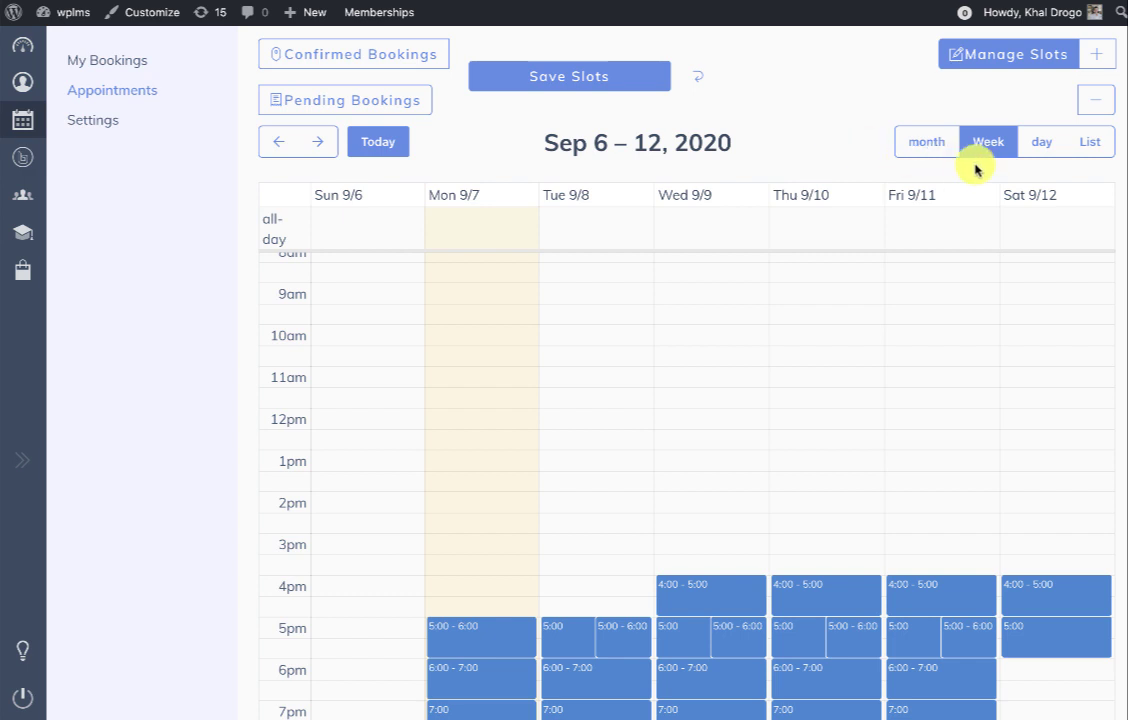
Step: Inspect the green 4pm–8pm availability shading in slot editing, then exit Manage Slots
left_click(978, 65)
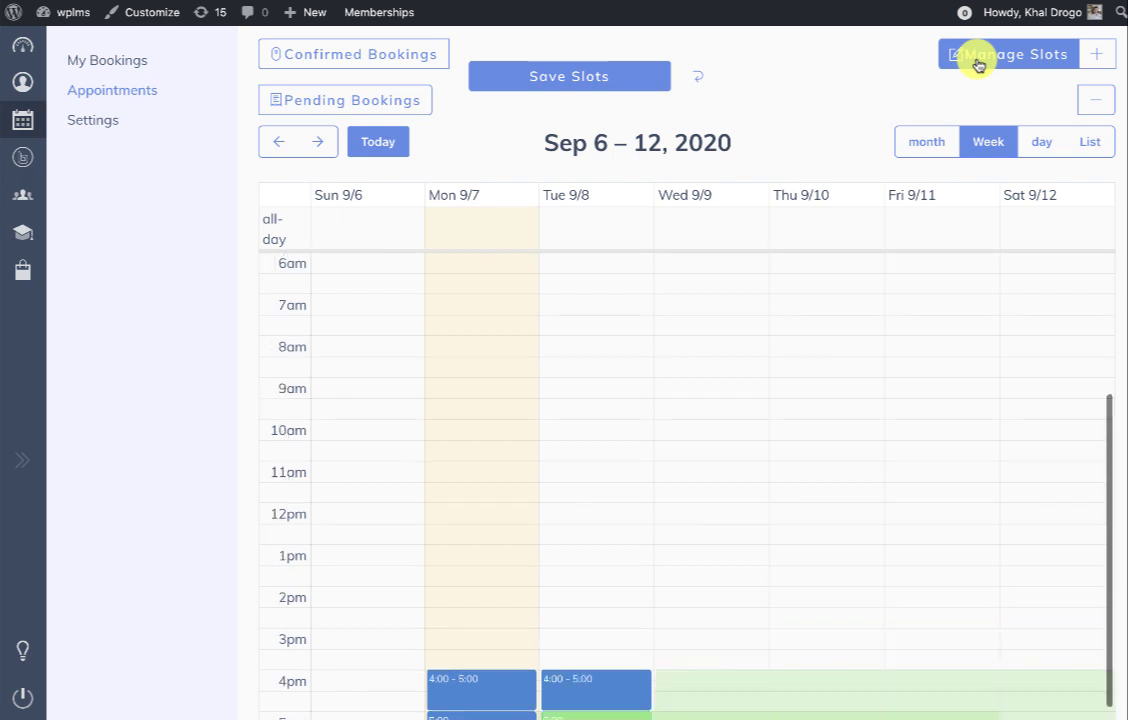
scroll(786, 415, "down", 3)
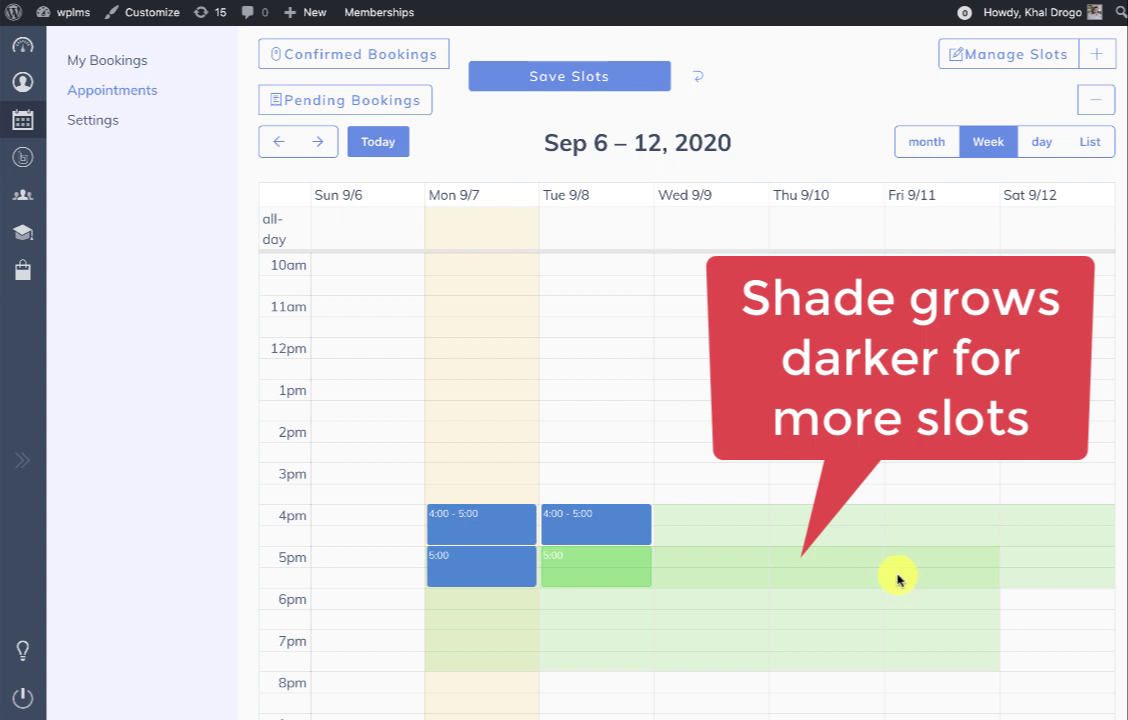
scroll(897, 578, "up", 1)
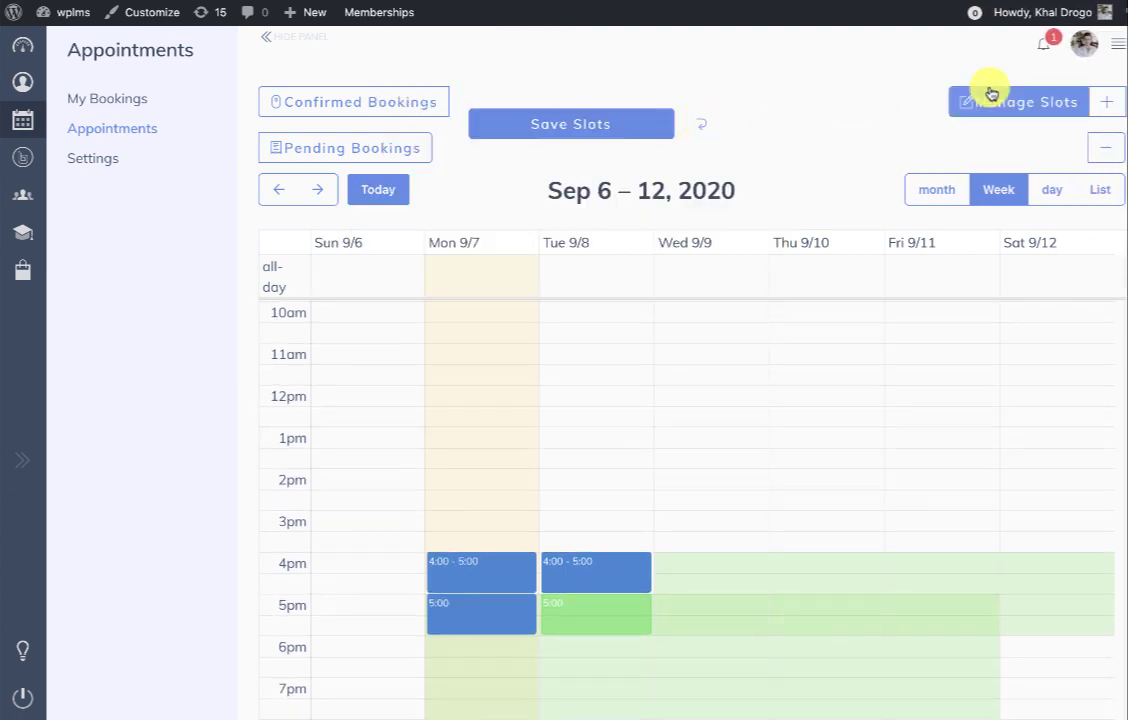
left_click(990, 95)
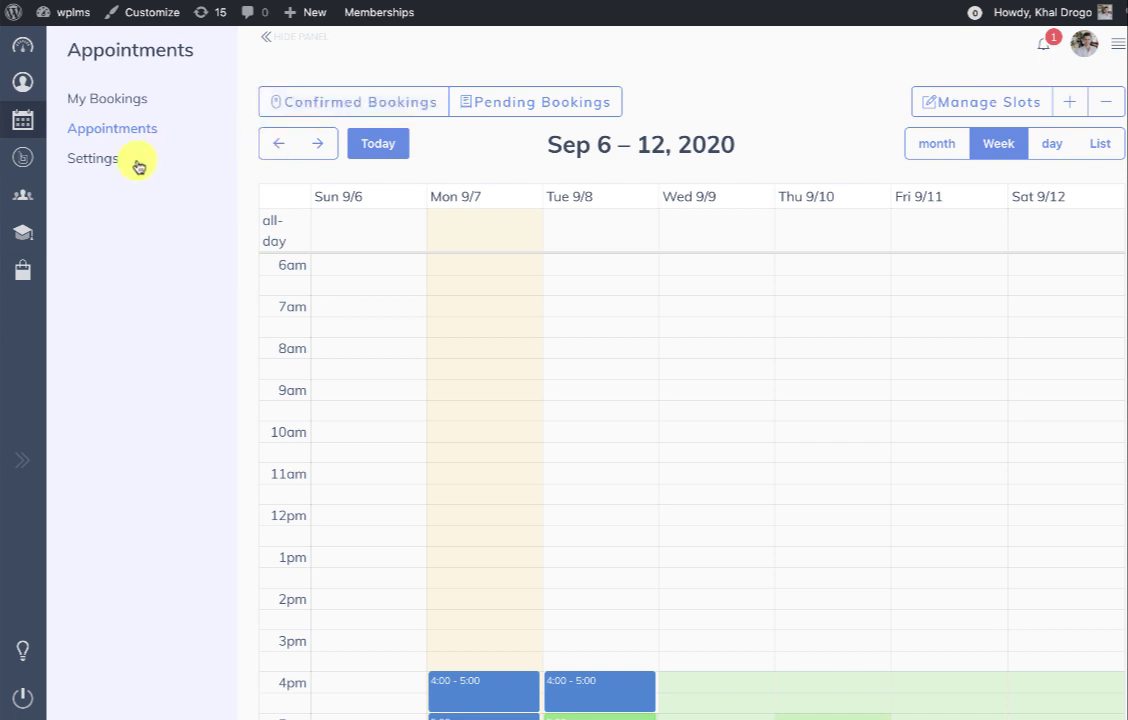
Step: In Appointments Settings, replace the Set Slot Price value with 15 and save it
left_click(98, 165)
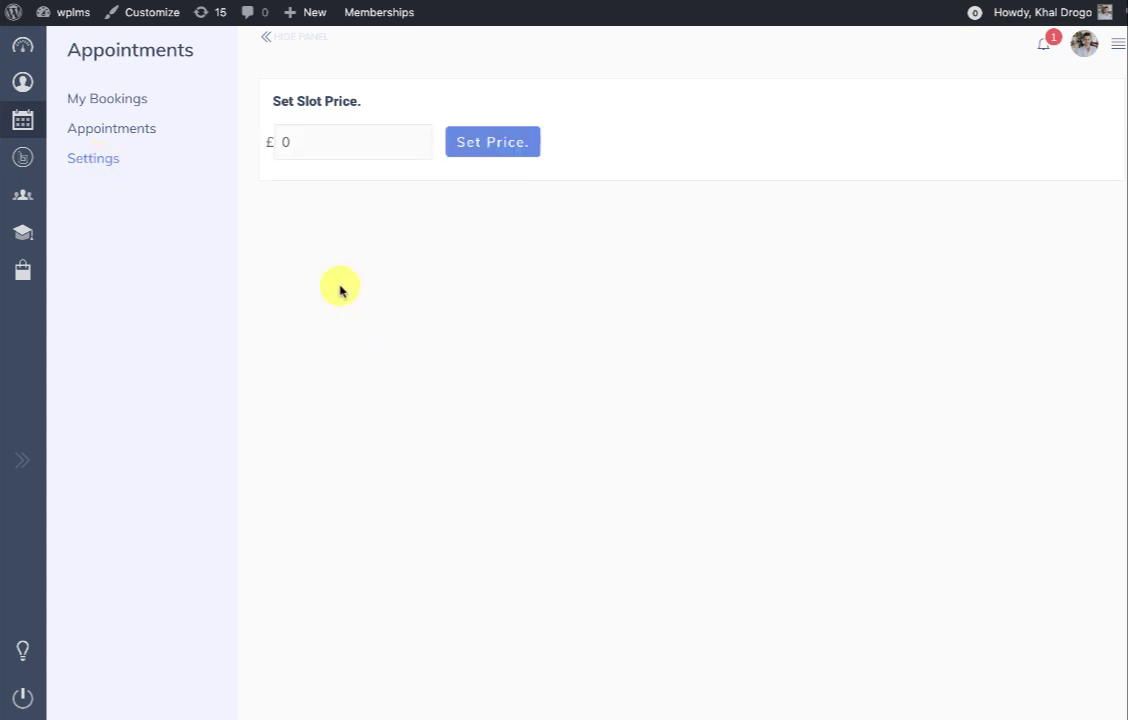
left_click(284, 142)
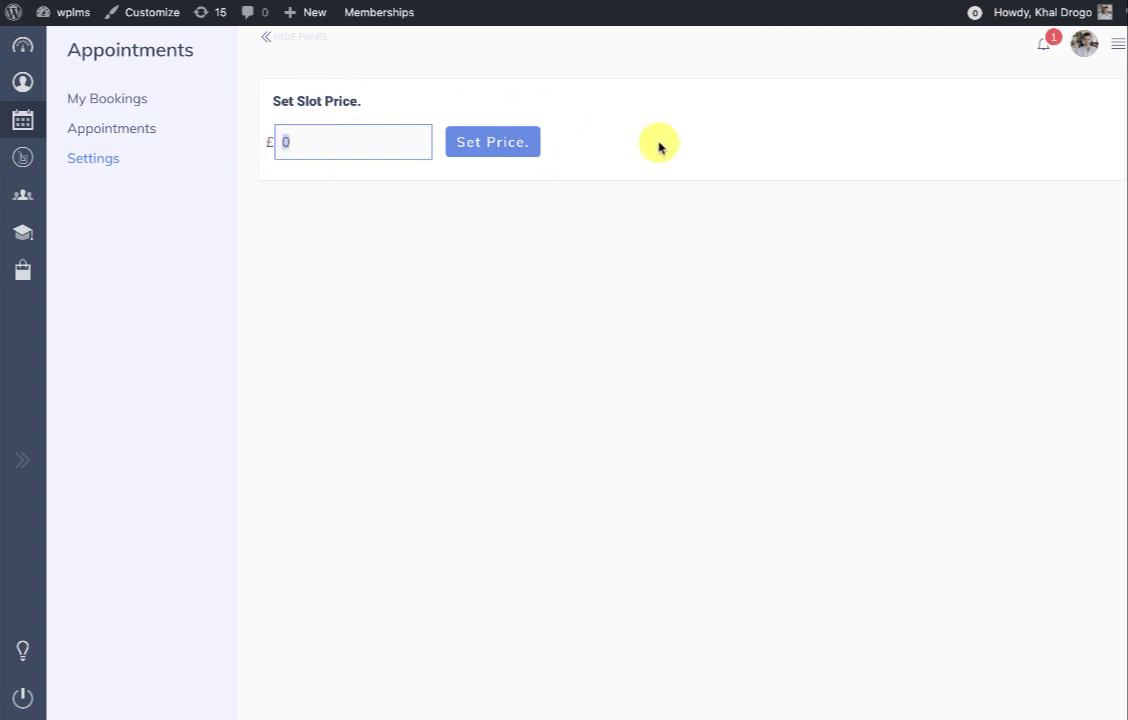
left_click(373, 143)
type("15")
left_click(494, 143)
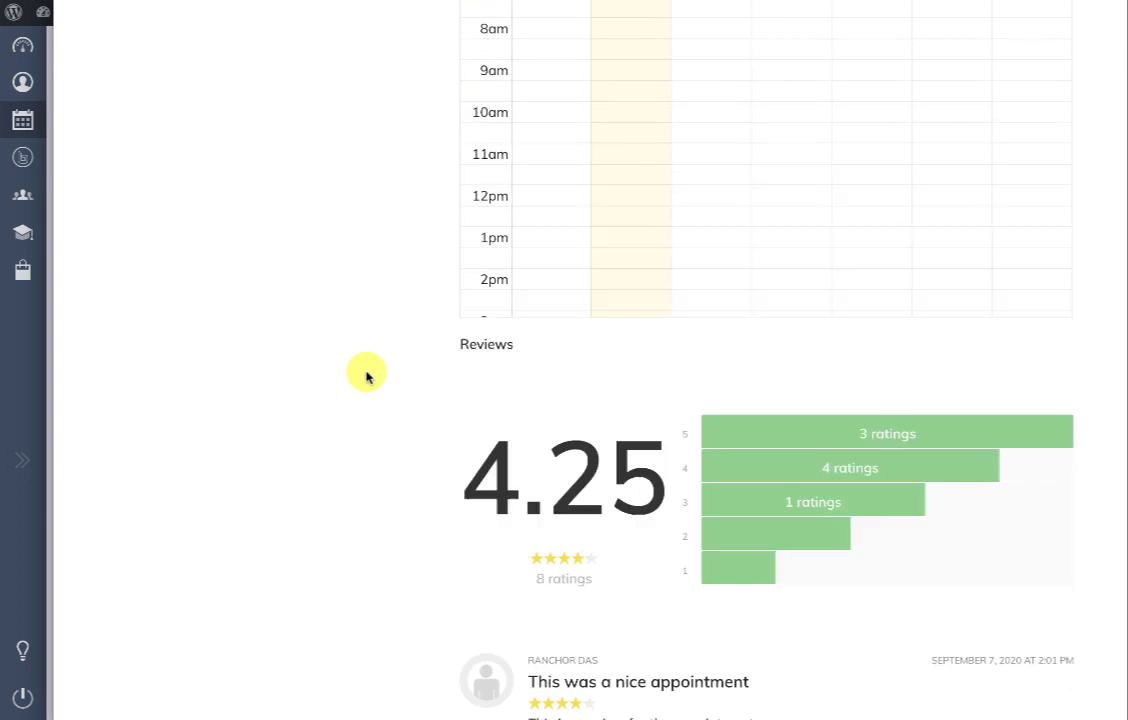
Step: Reload the instructor profile to show the £15.00 price, then book the Wed 9/9 4pm slot
scroll(365, 372, "up", 5)
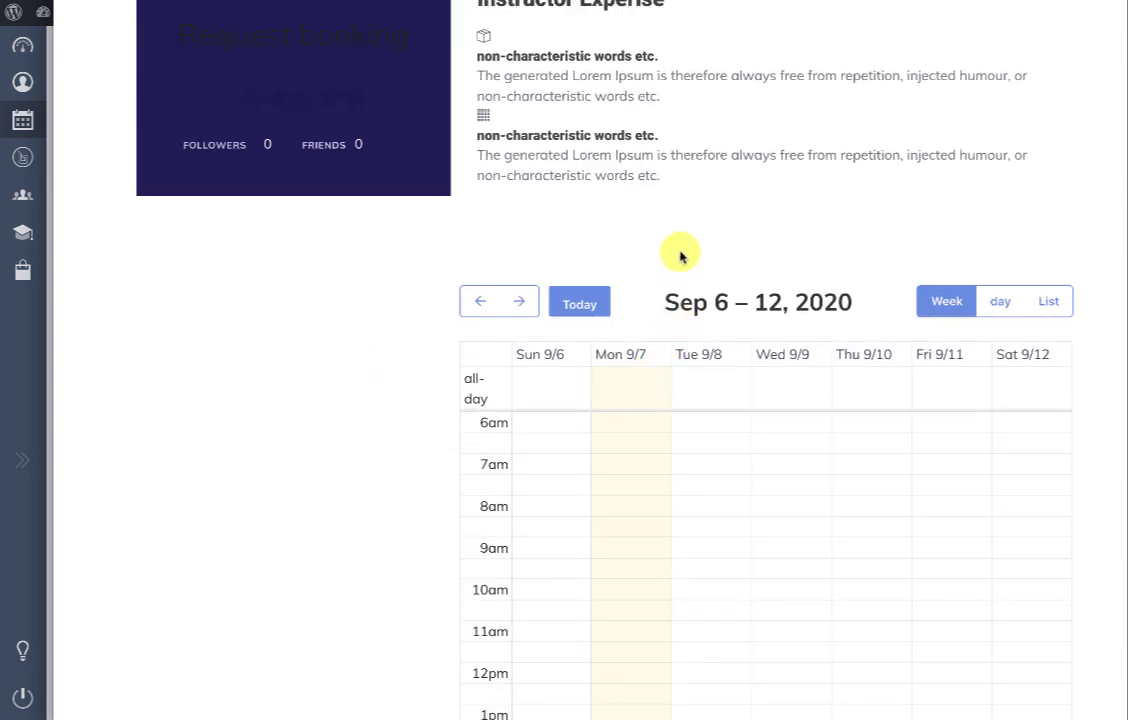
right_click(698, 217)
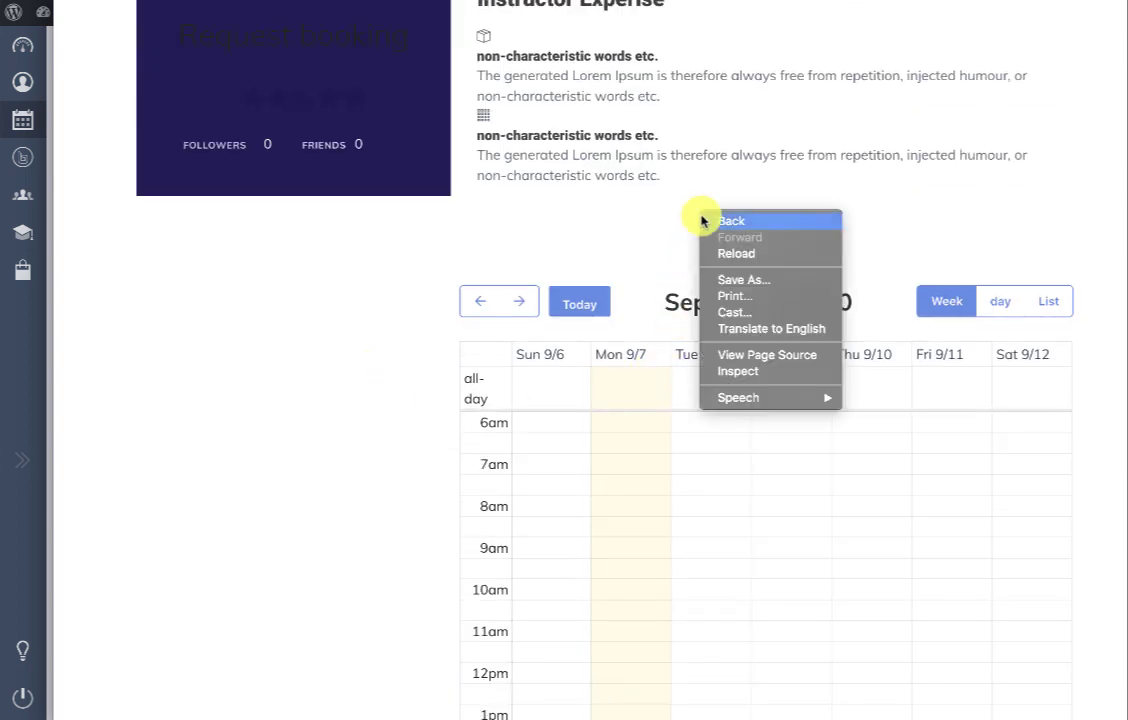
left_click(725, 252)
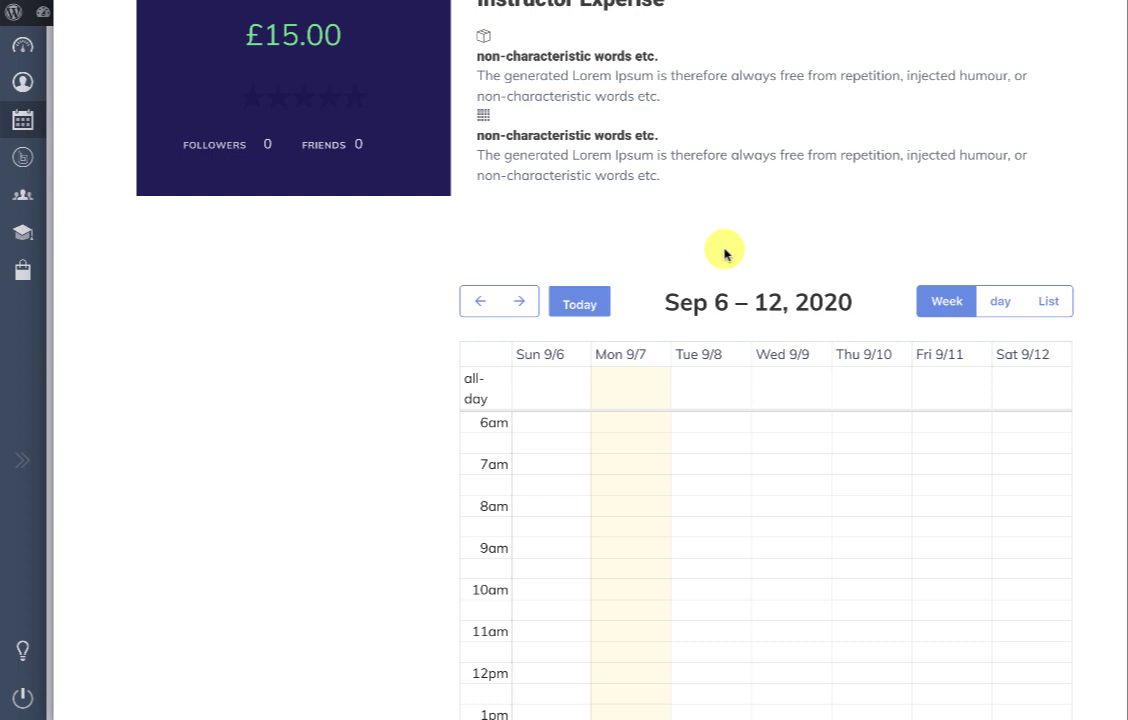
scroll(724, 253, "down", 5)
scroll(755, 232, "down", 5)
scroll(758, 236, "up", 1)
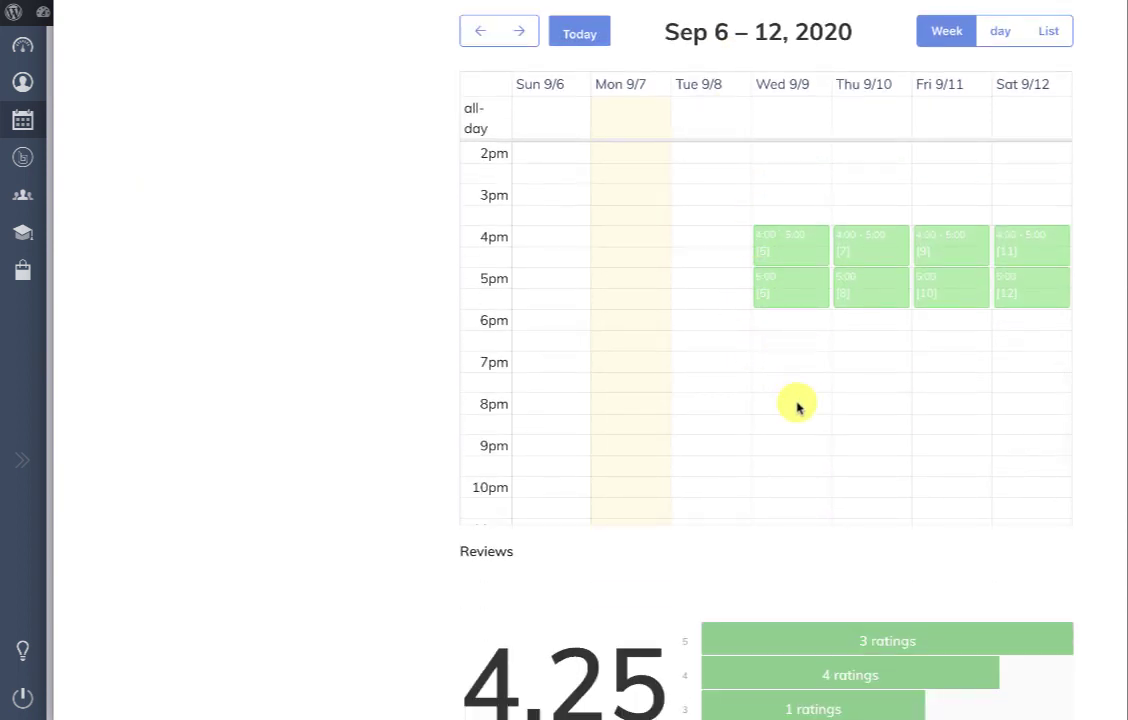
scroll(798, 406, "up", 2)
left_click(791, 355)
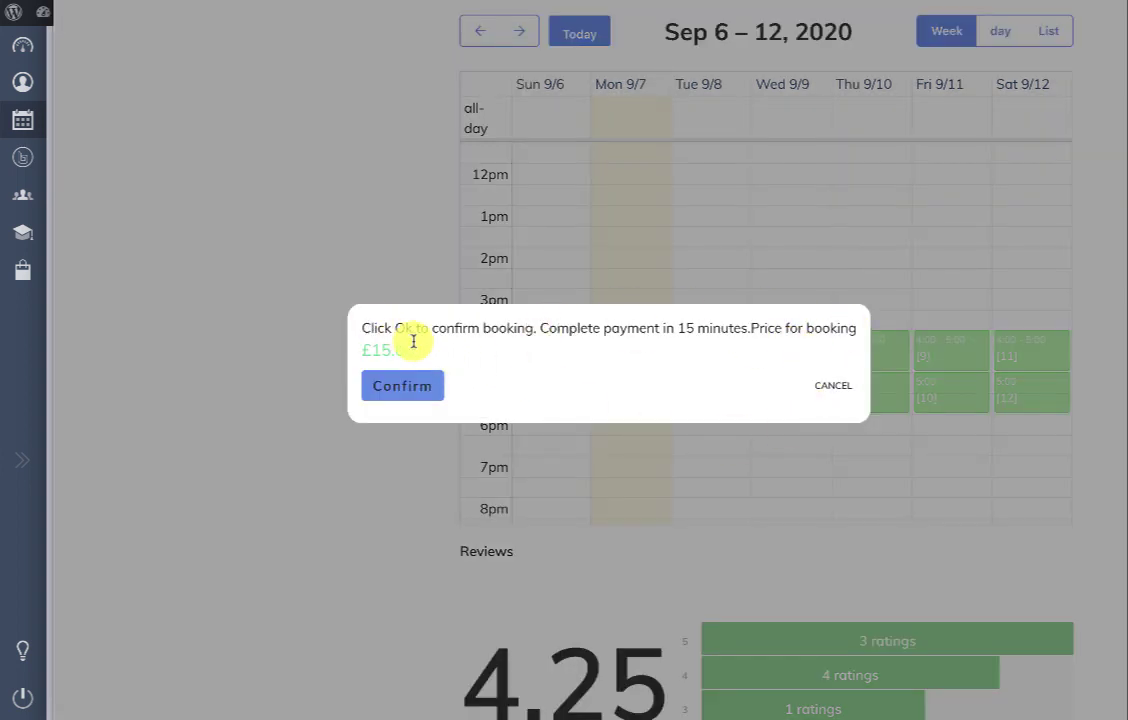
left_click_drag(547, 325, 841, 327)
left_click(743, 326)
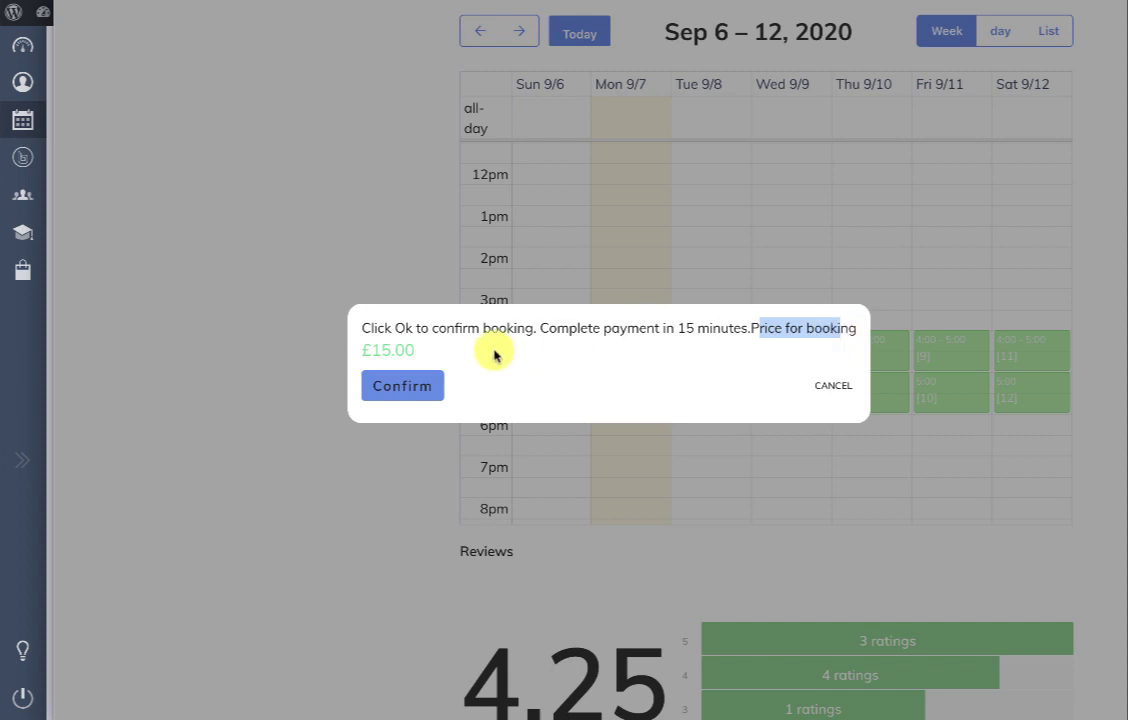
left_click_drag(367, 346, 403, 345)
left_click(387, 381)
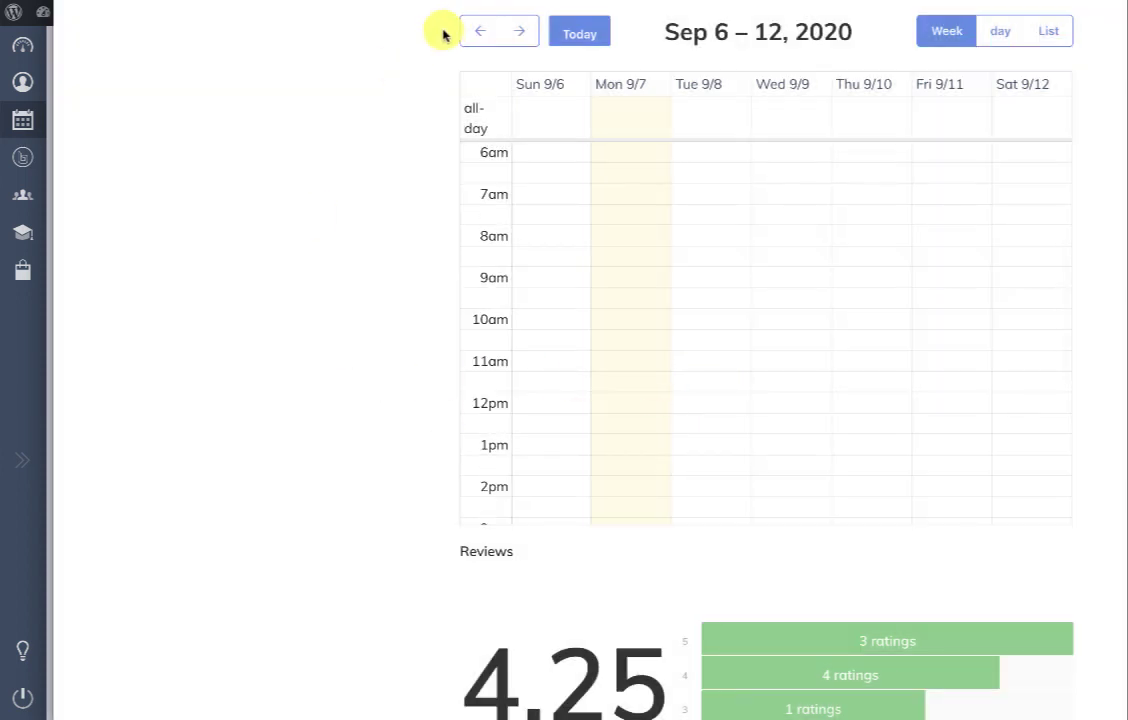
Step: Book the Wed 5:00, Thu 4:00 and Fri 5:00 slots, confirming each booking
scroll(765, 332, "down", 3)
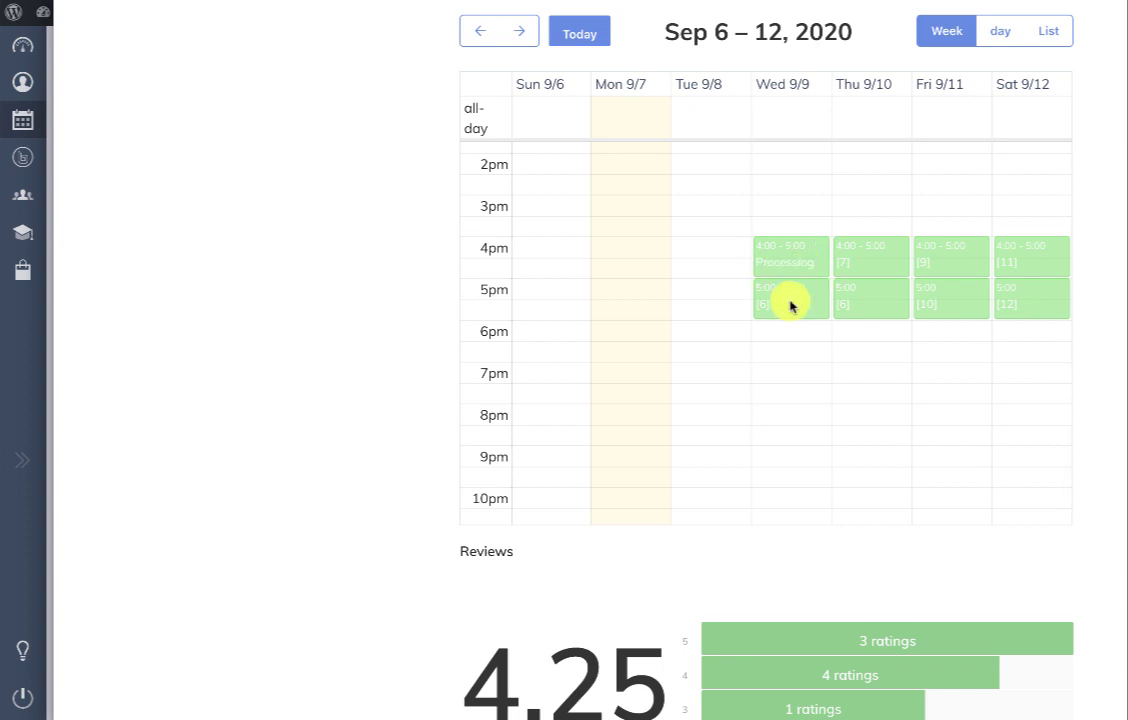
left_click(791, 302)
left_click(415, 382)
scroll(831, 375, "down", 2)
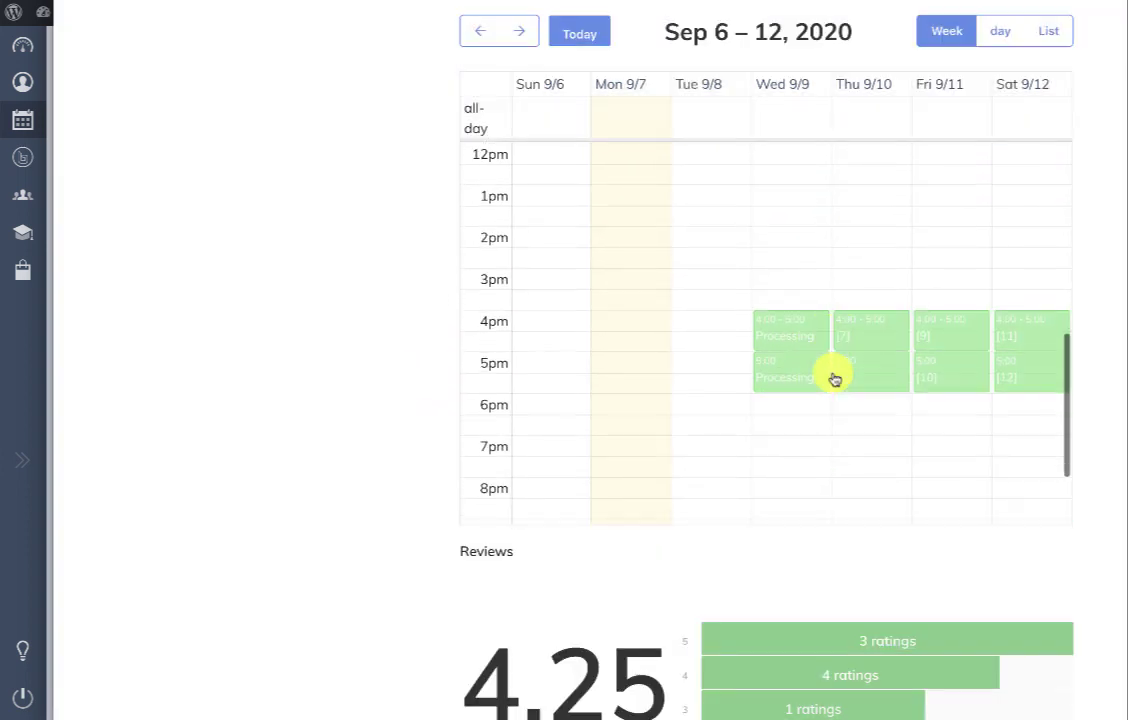
left_click(864, 329)
left_click(410, 383)
scroll(856, 262, "down", 5)
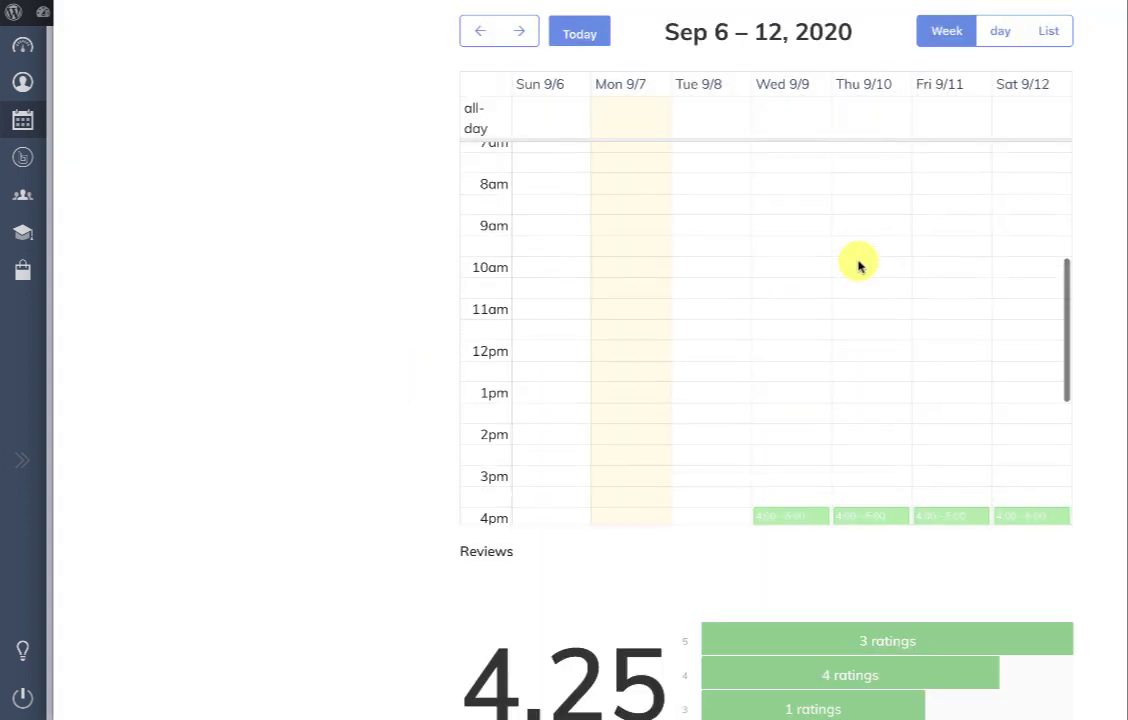
left_click(939, 340)
left_click(410, 385)
scroll(955, 287, "down", 5)
scroll(821, 297, "down", 1)
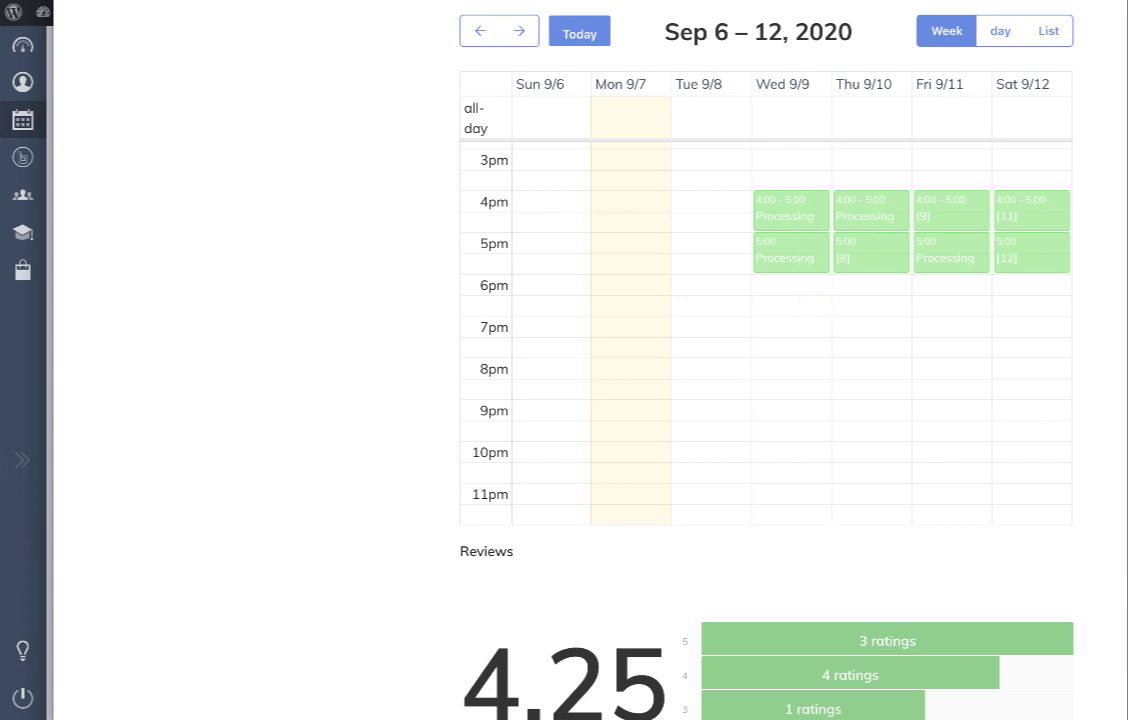
scroll(843, 206, "up", 10)
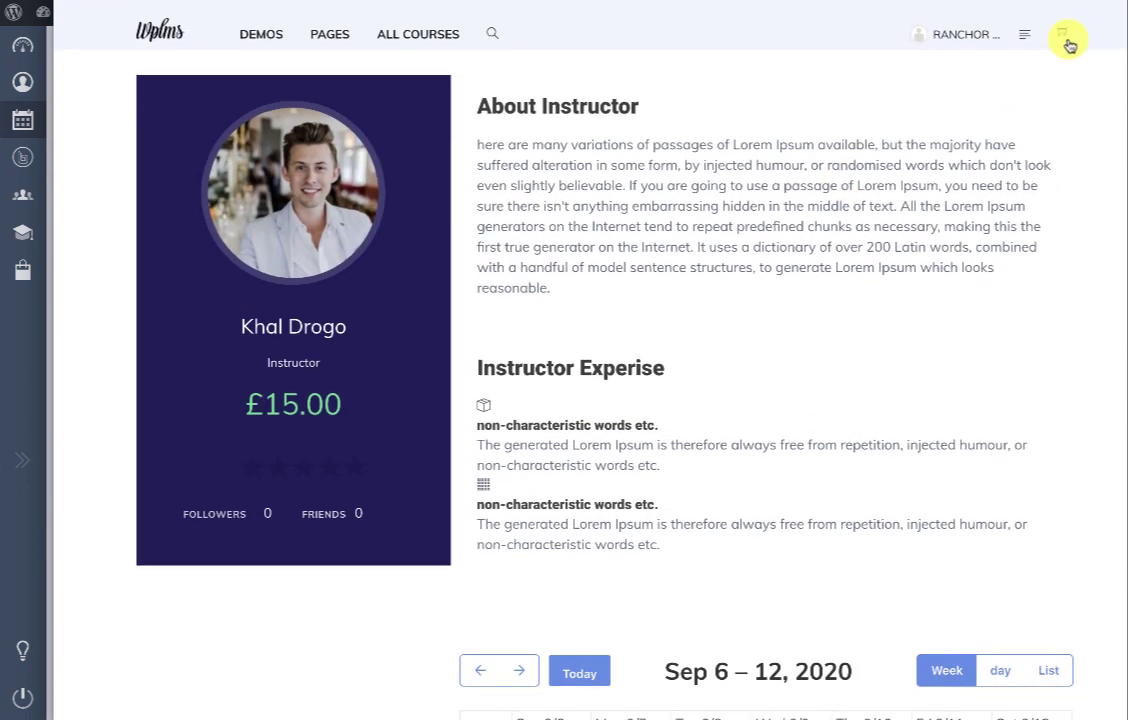
Step: Review the four £15.00 appointment bookings and their slot numbers in the cart
left_click(1066, 40)
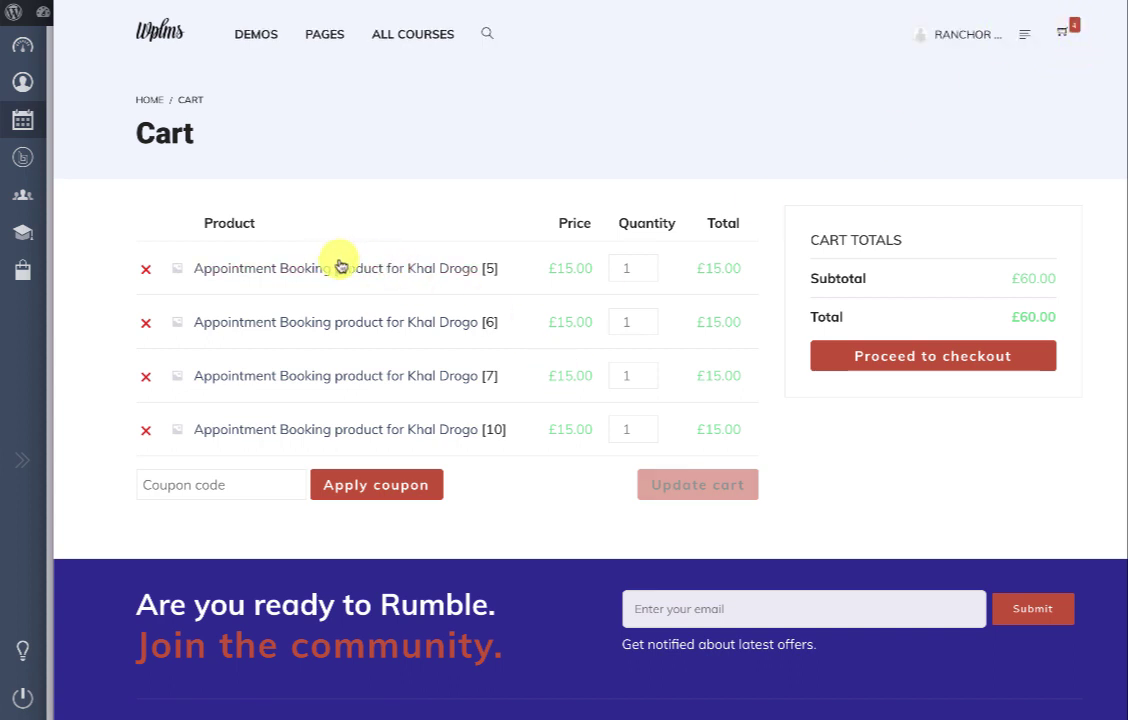
double_click(491, 268)
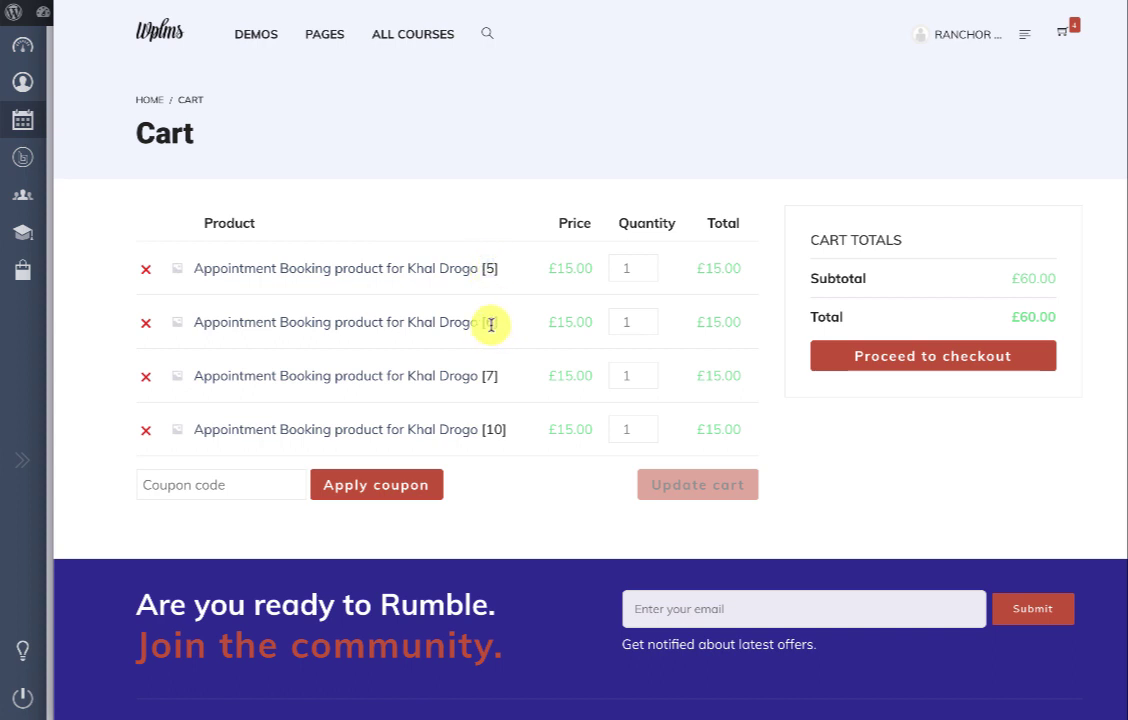
double_click(487, 378)
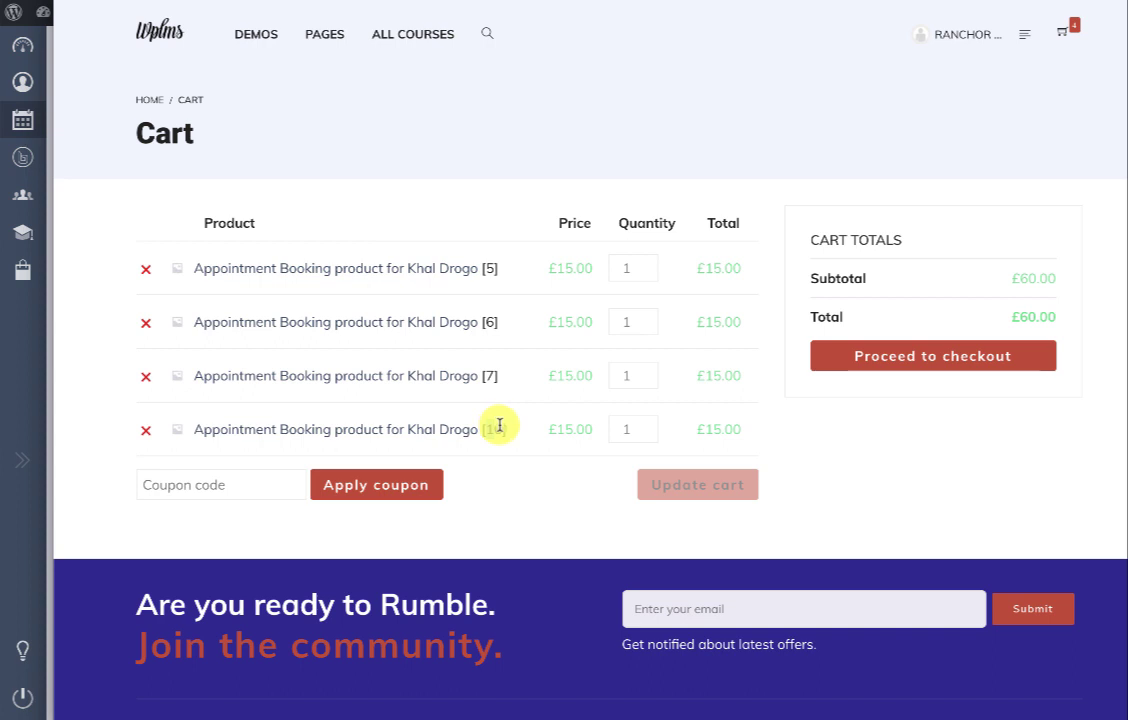
Step: Check out and place the £60.00 order
left_click(909, 367)
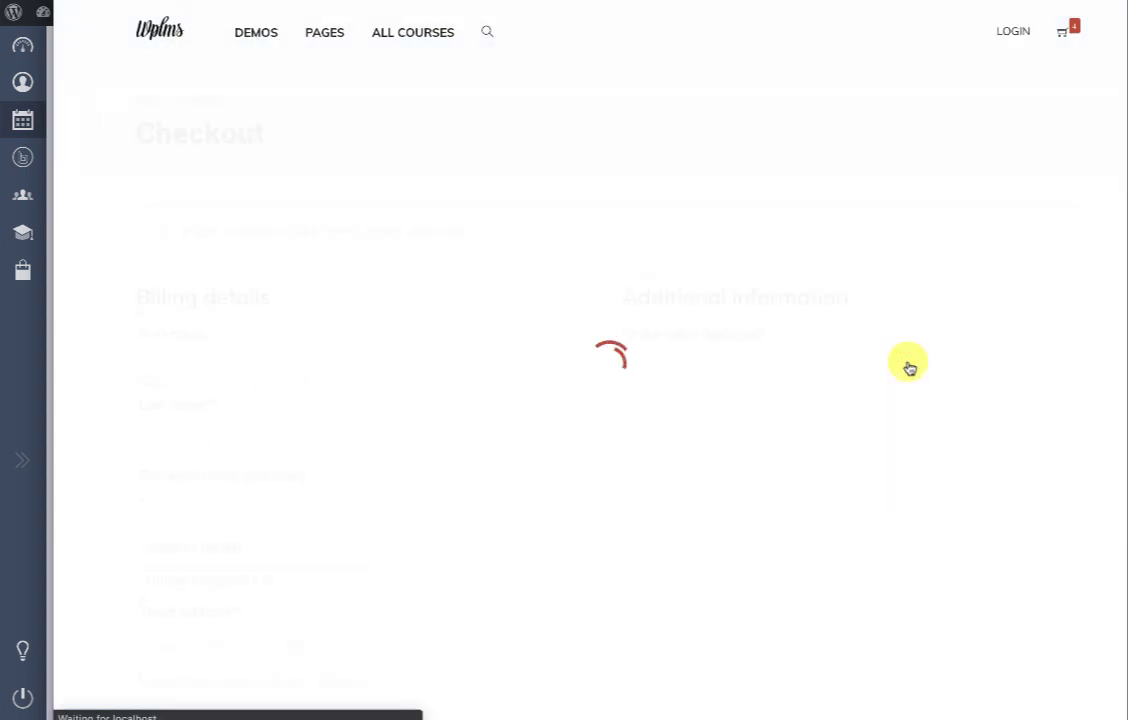
scroll(614, 270, "down", 6)
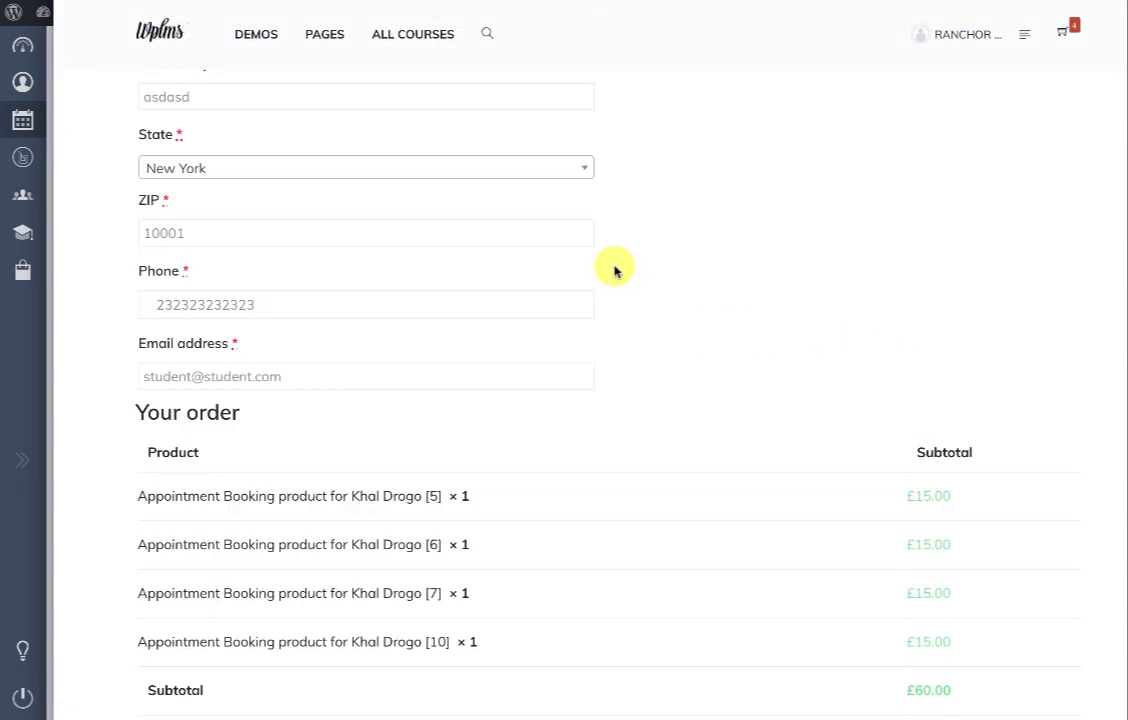
scroll(614, 270, "down", 5)
left_click(208, 539)
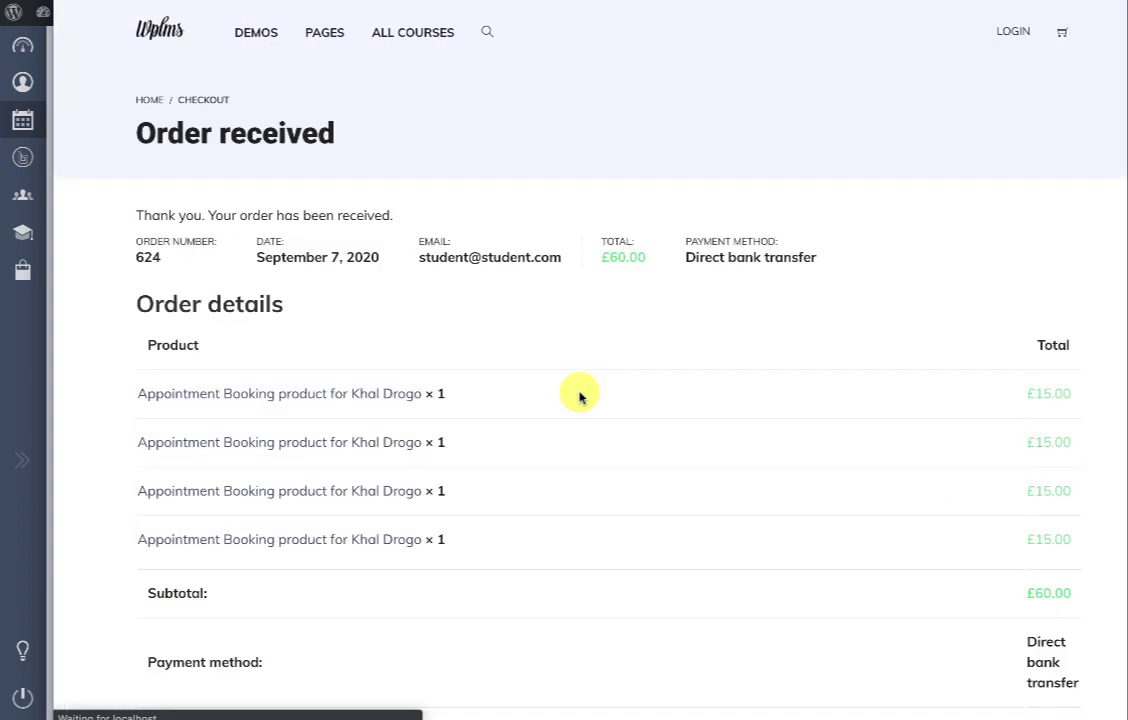
scroll(579, 396, "down", 5)
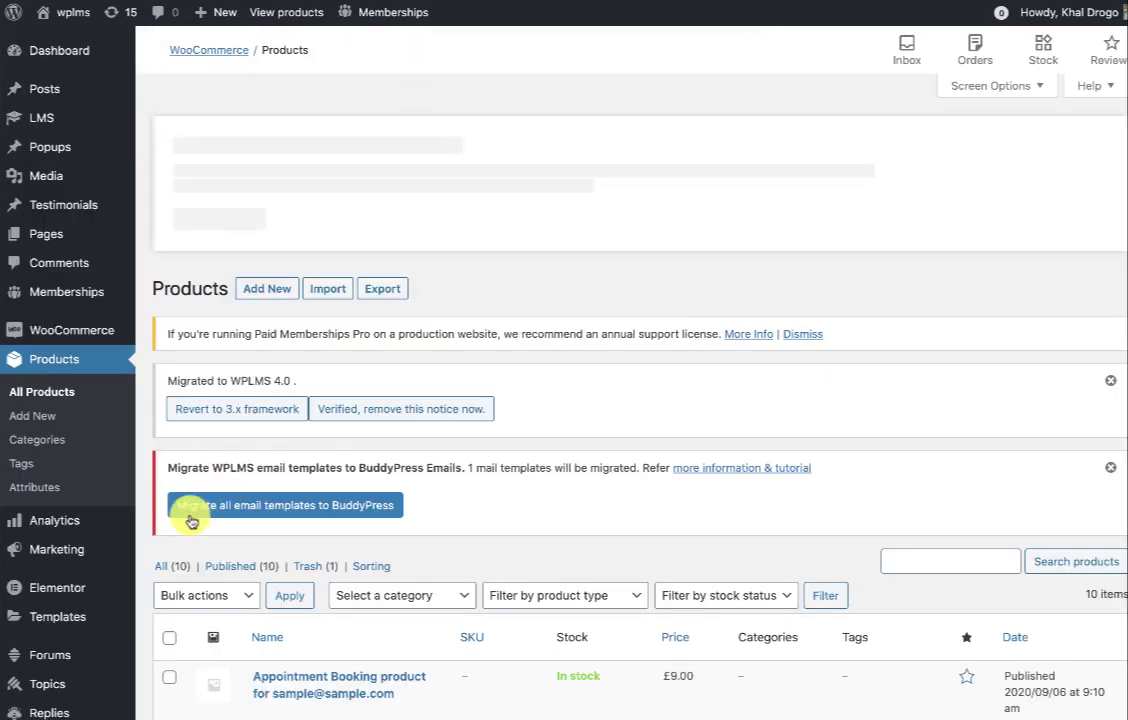
Step: In WooCommerce Orders, bulk-change the new £60.00 order's status to Completed
mouse_move(138, 335)
left_click(186, 362)
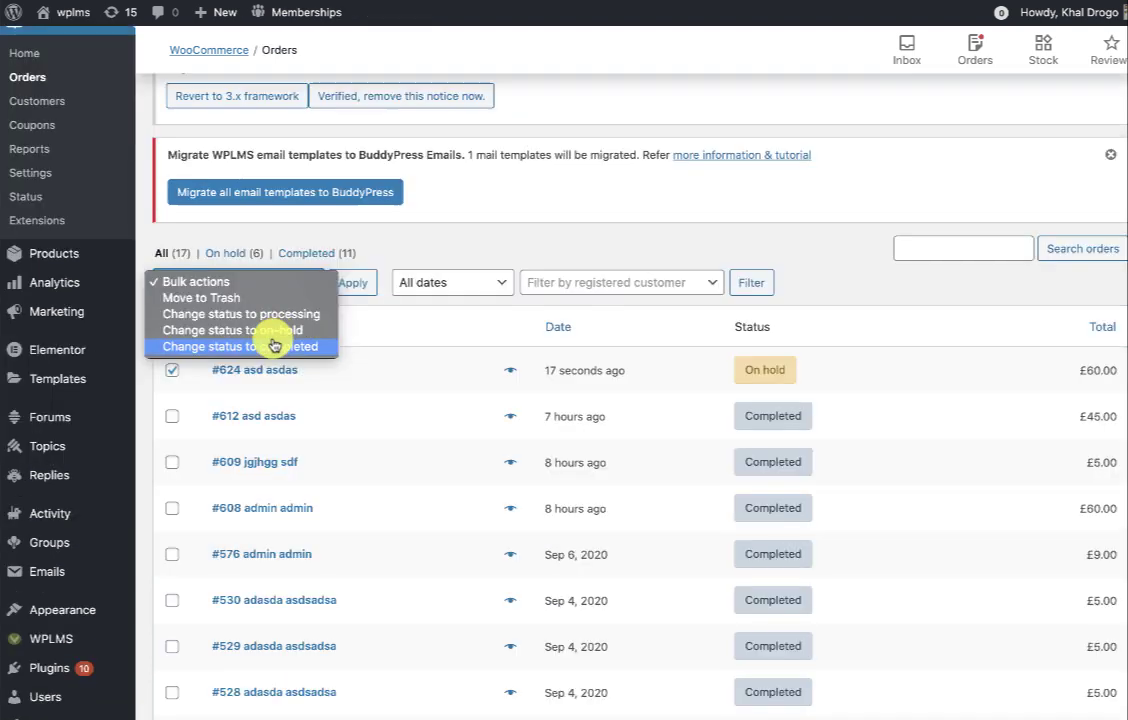
left_click(302, 343)
left_click(364, 285)
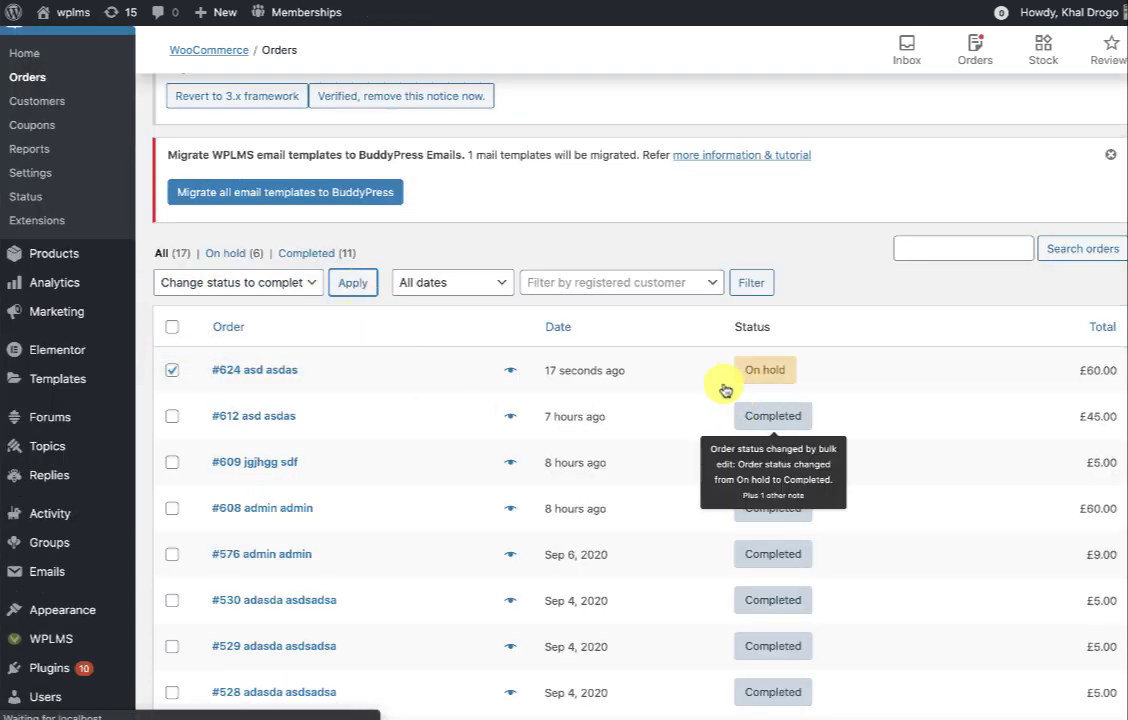
mouse_move(727, 384)
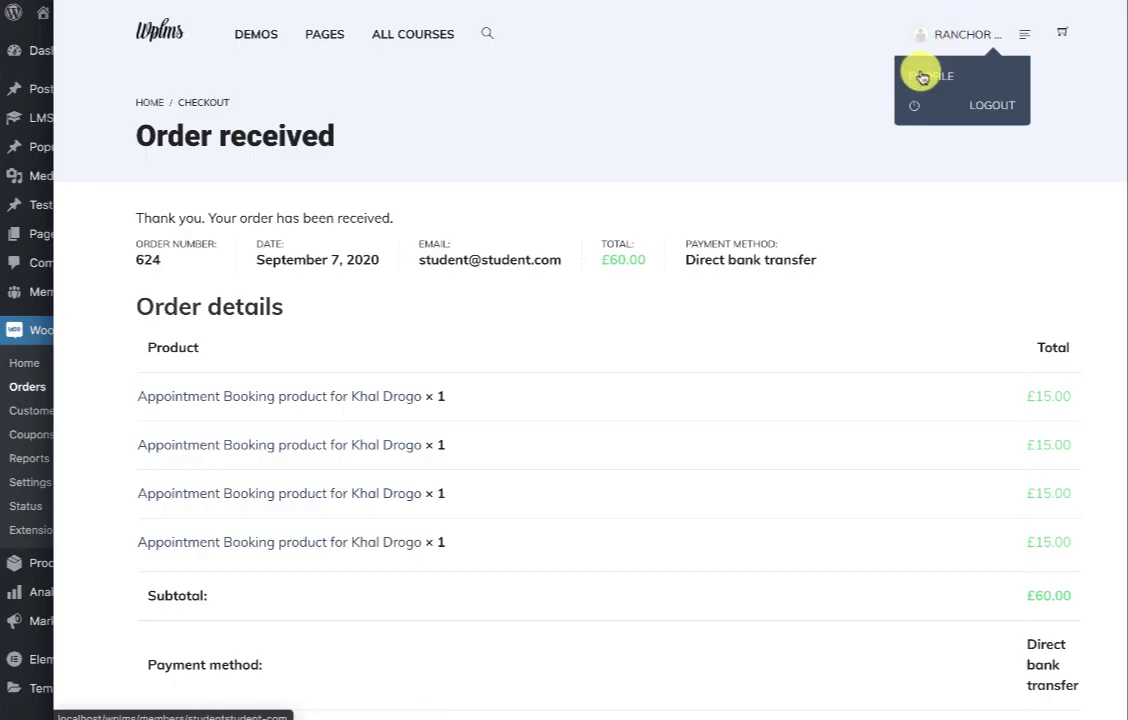
left_click(921, 76)
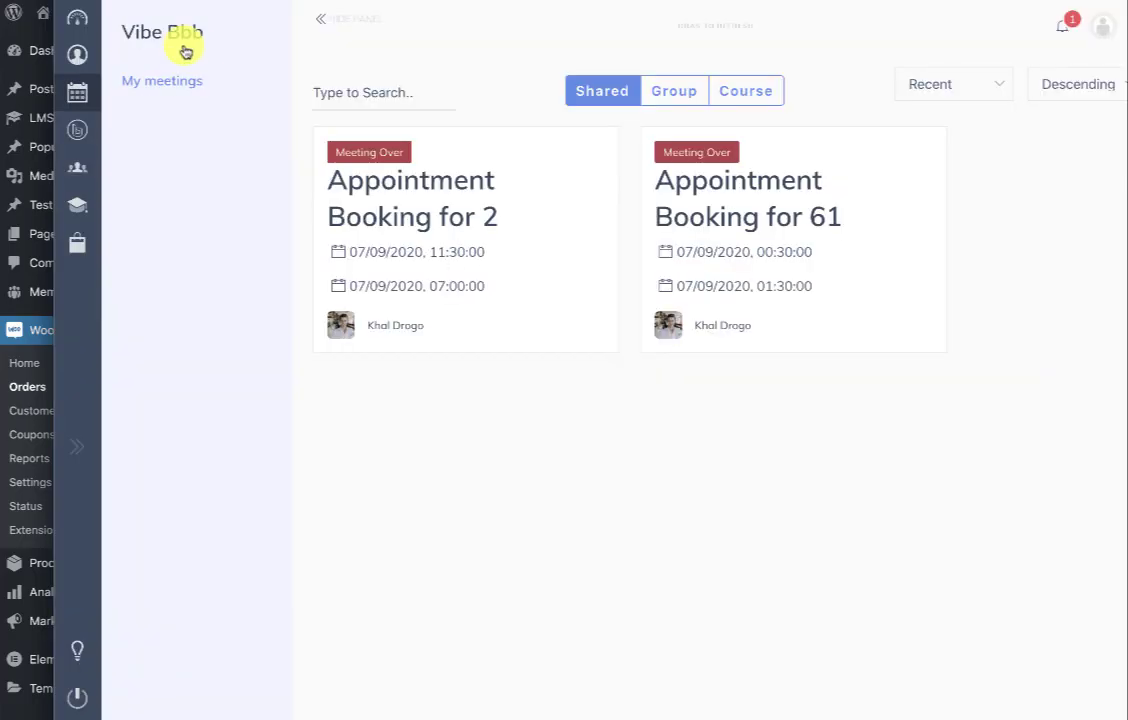
Step: Open the Appointments bookings calendar and show the details of the Wednesday 4p booking
mouse_move(68, 113)
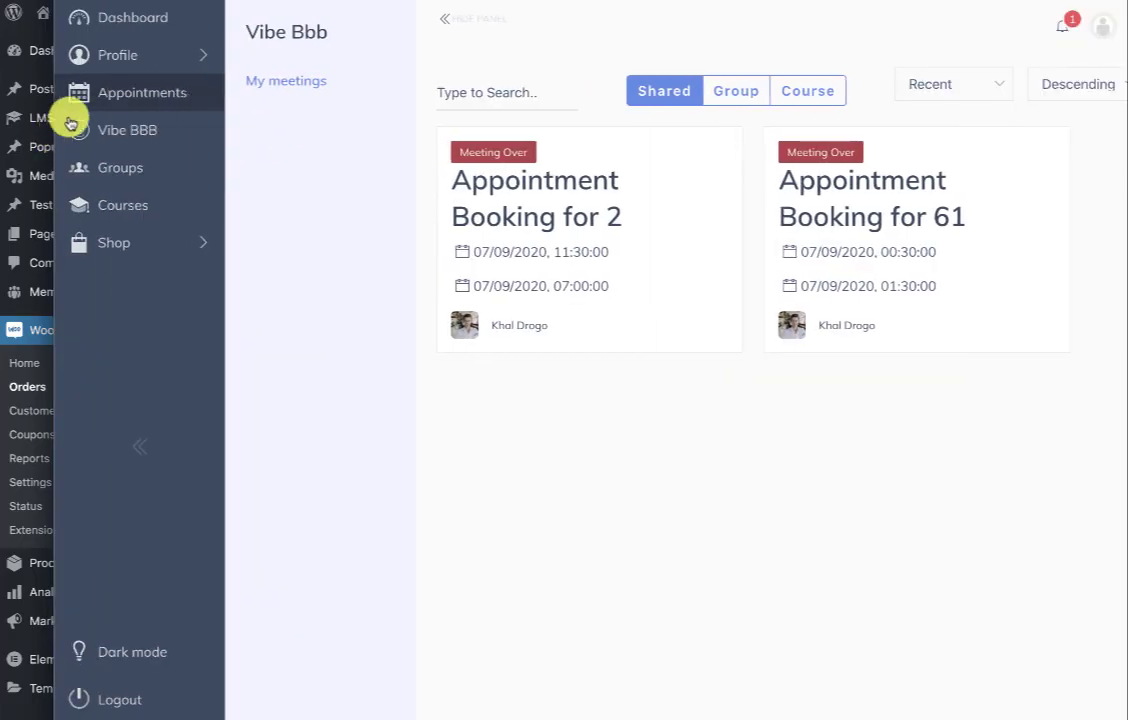
left_click(126, 93)
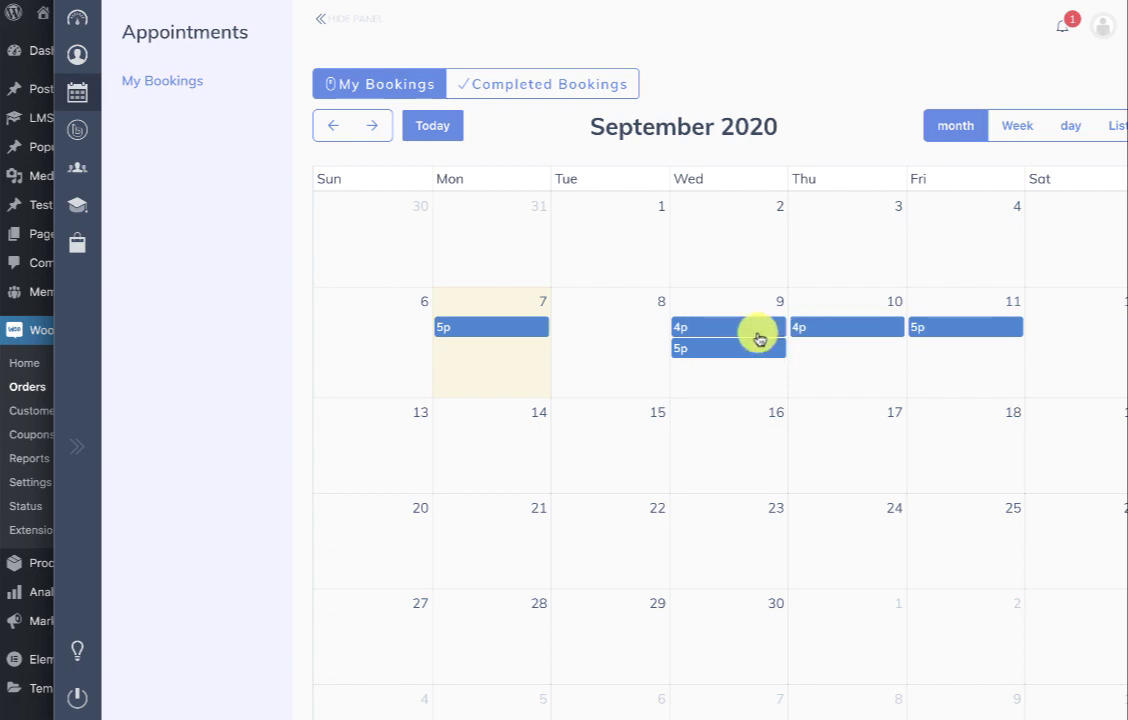
left_click(748, 330)
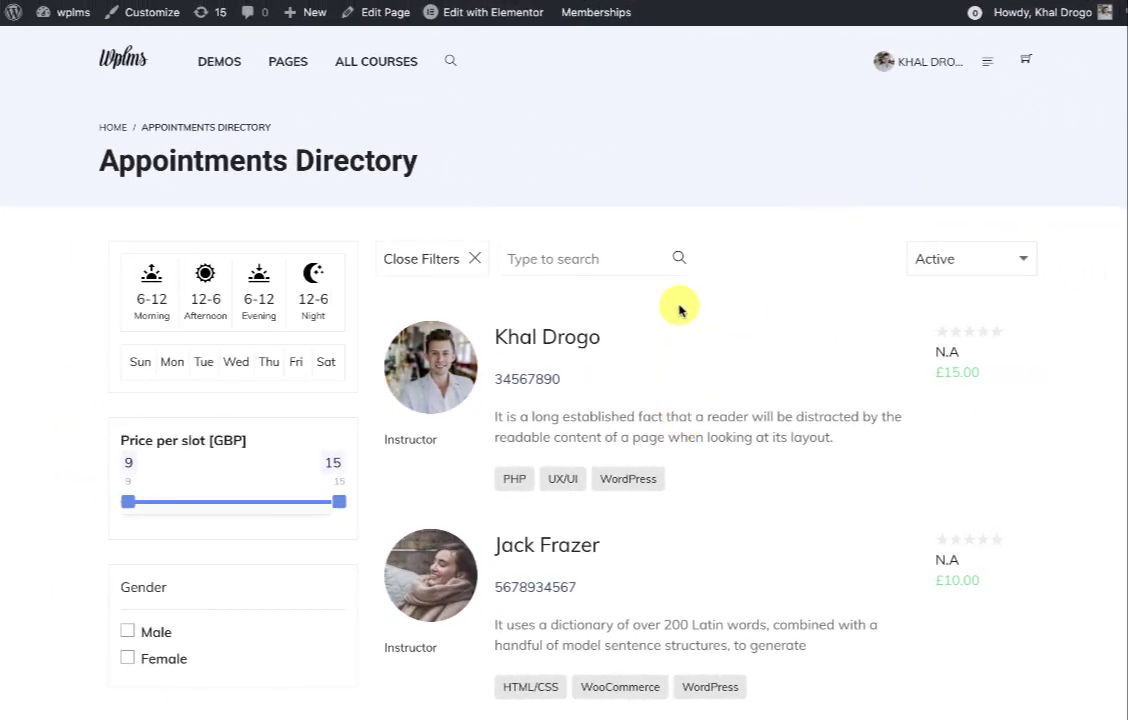
Step: Open the Appointments Directory page's Elementor editor in a new browser tab
scroll(677, 308, "down", 3)
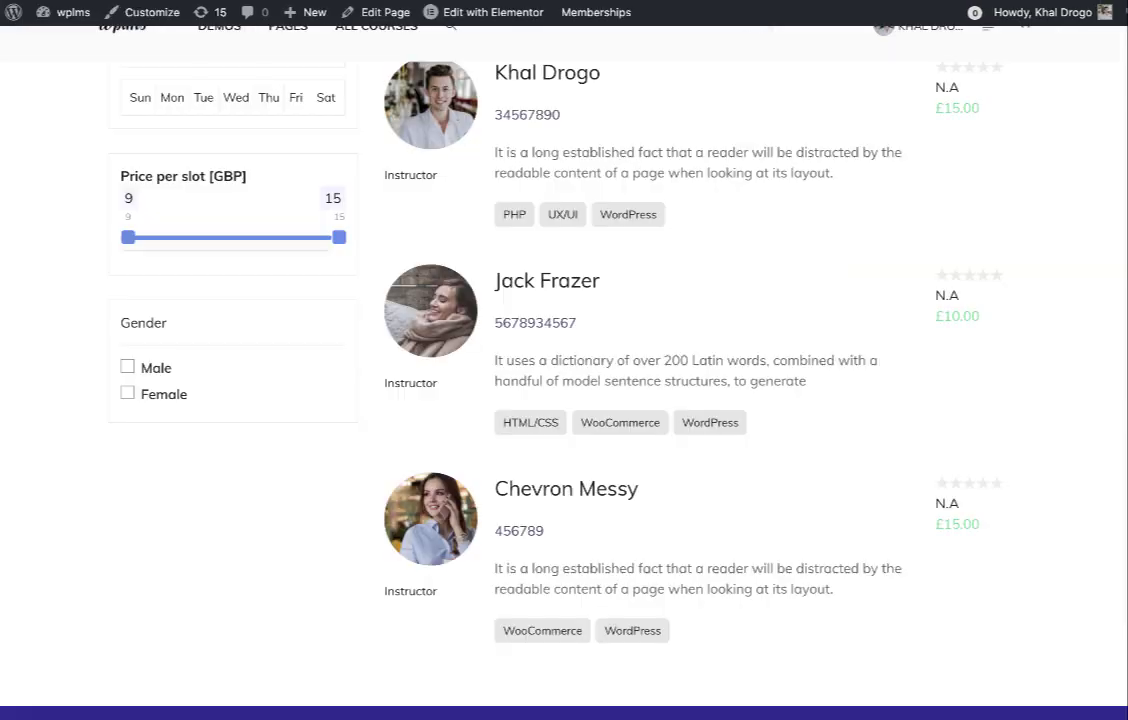
right_click(497, 18)
left_click(735, 25)
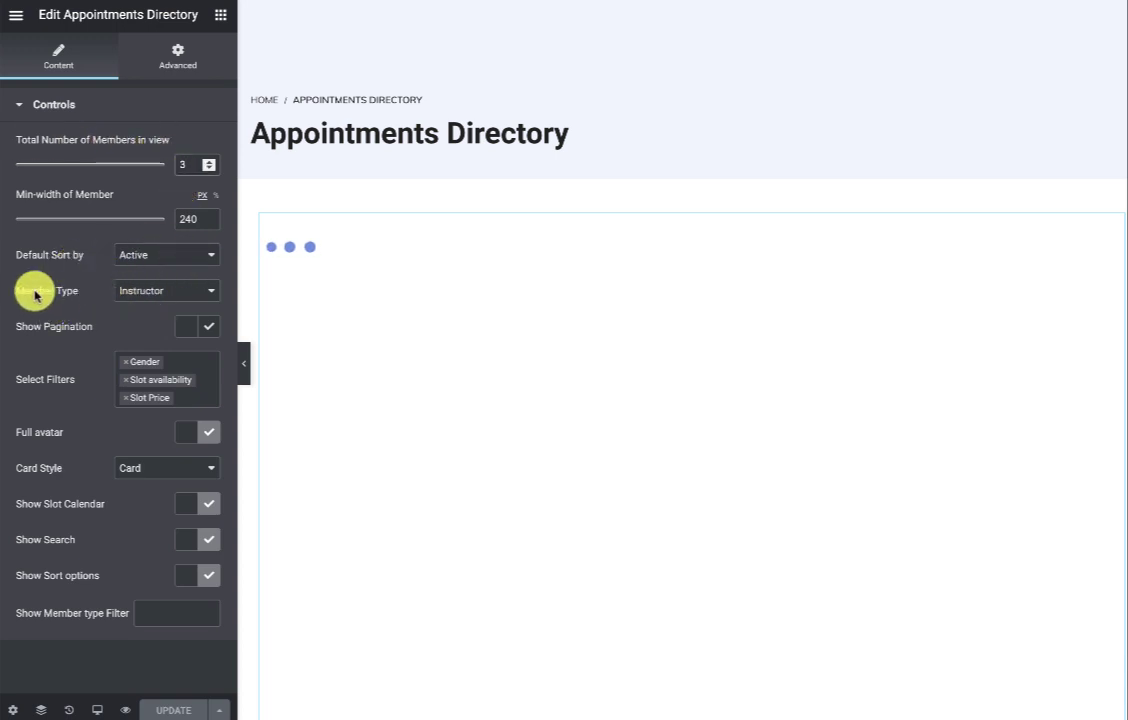
Step: Keep Instructor as the listed member type, toggle Show Pagination, and leave the filters unchanged
left_click(136, 299)
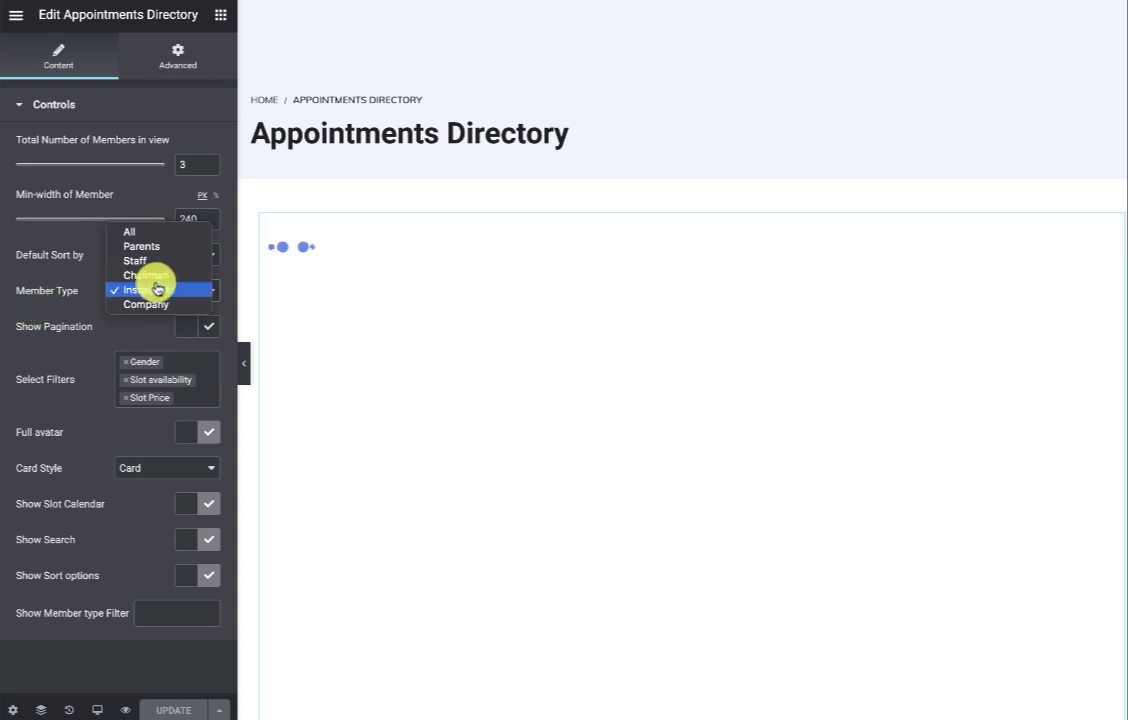
left_click(71, 314)
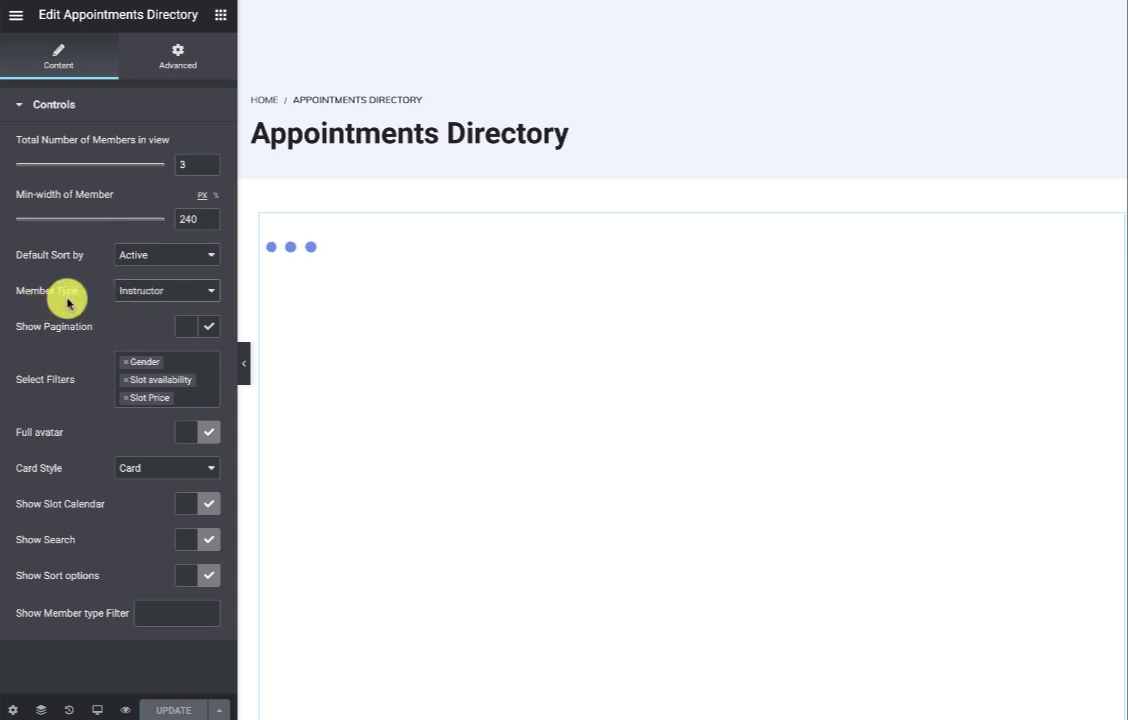
left_click(209, 326)
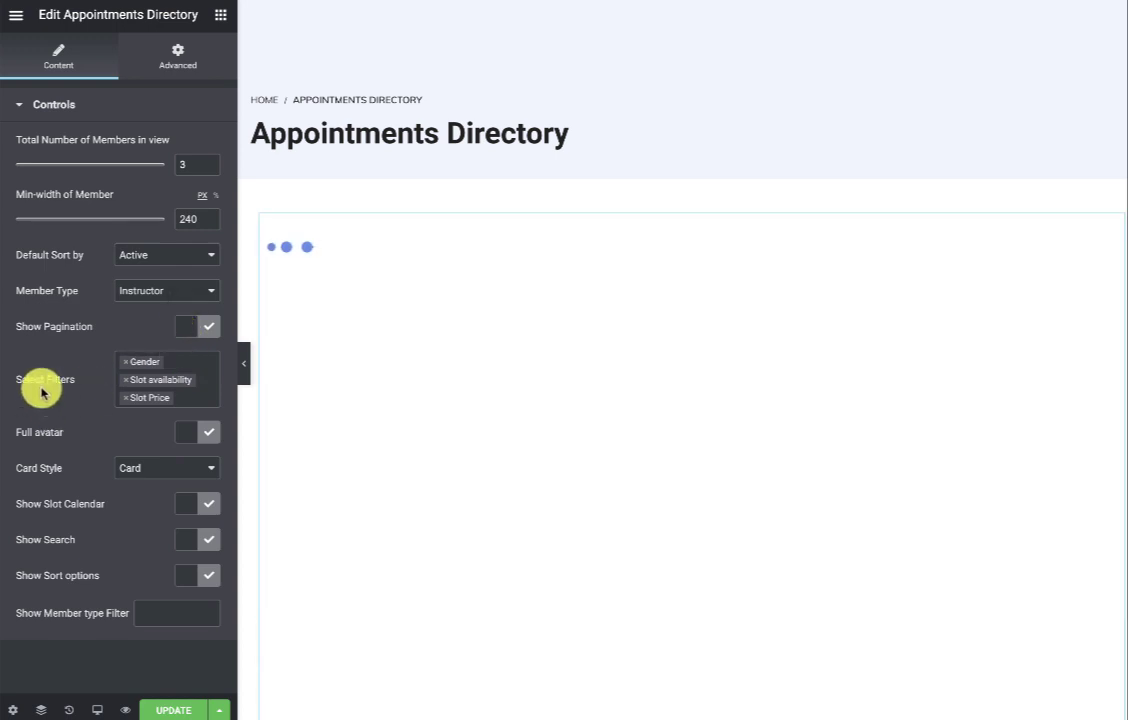
left_click(189, 397)
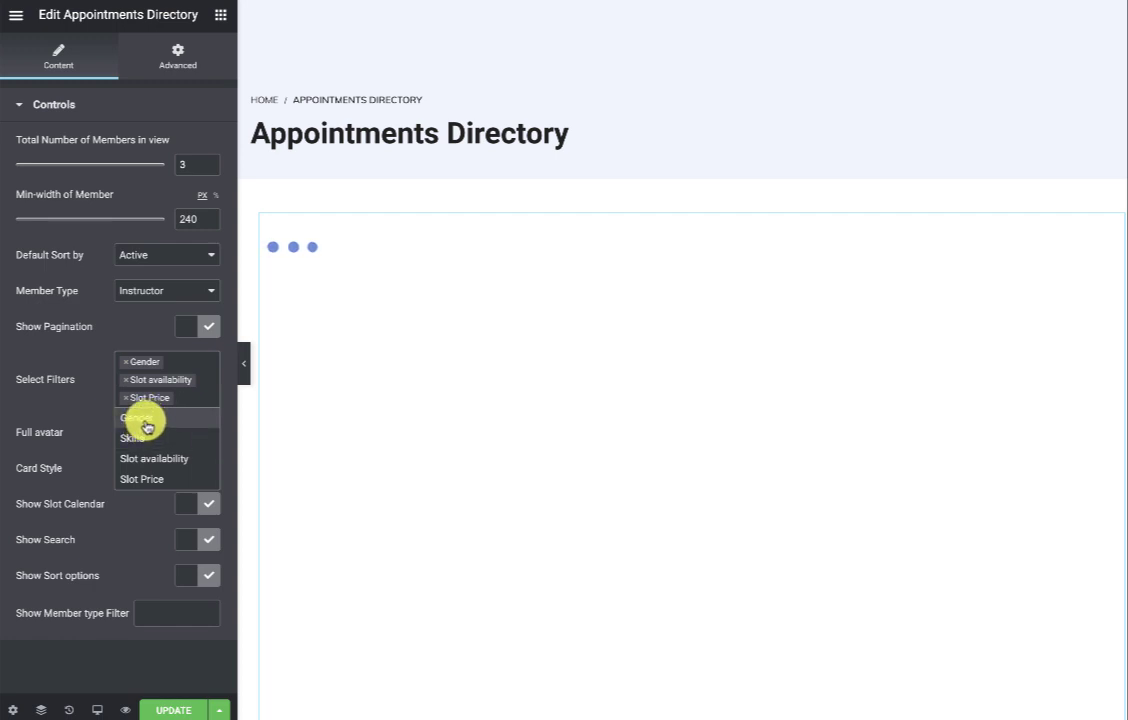
left_click(40, 388)
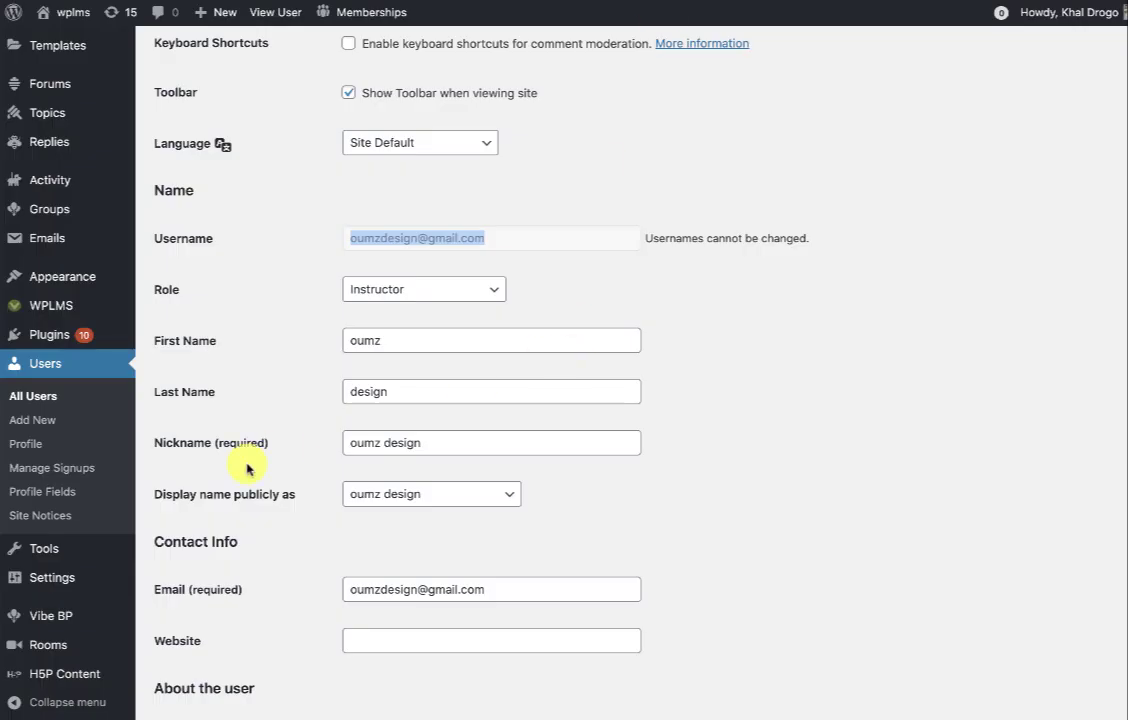
Step: Open the Gender field's settings under Users > Profile Fields
left_click(68, 492)
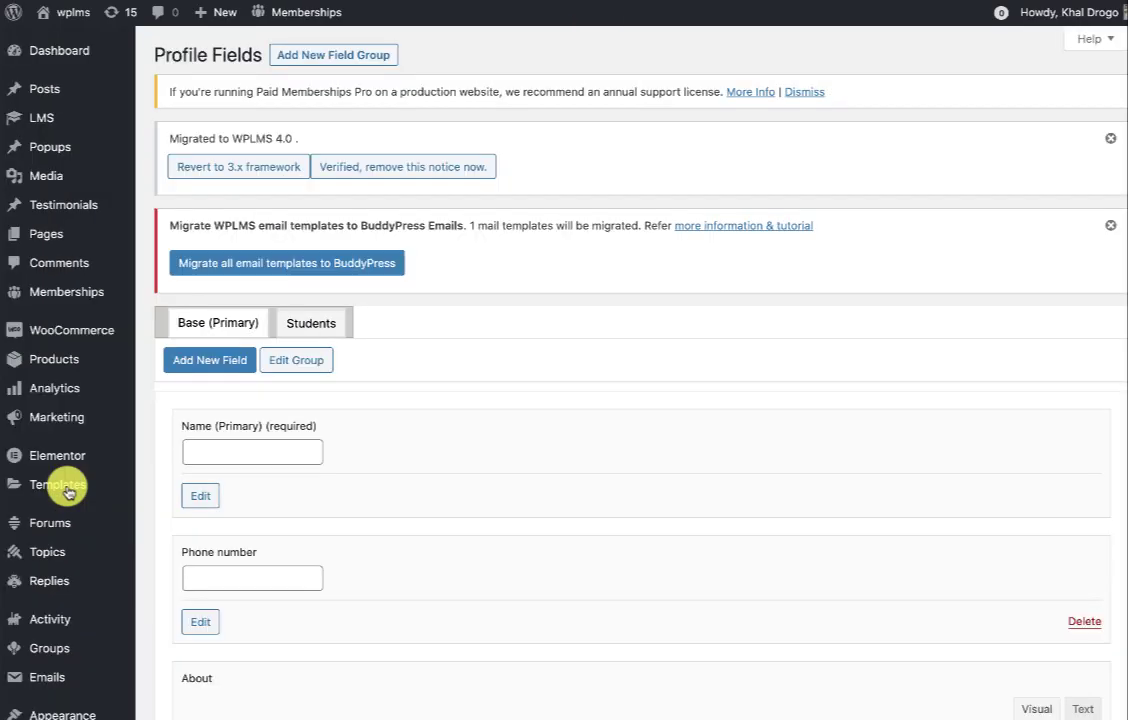
scroll(420, 466, "down", 4)
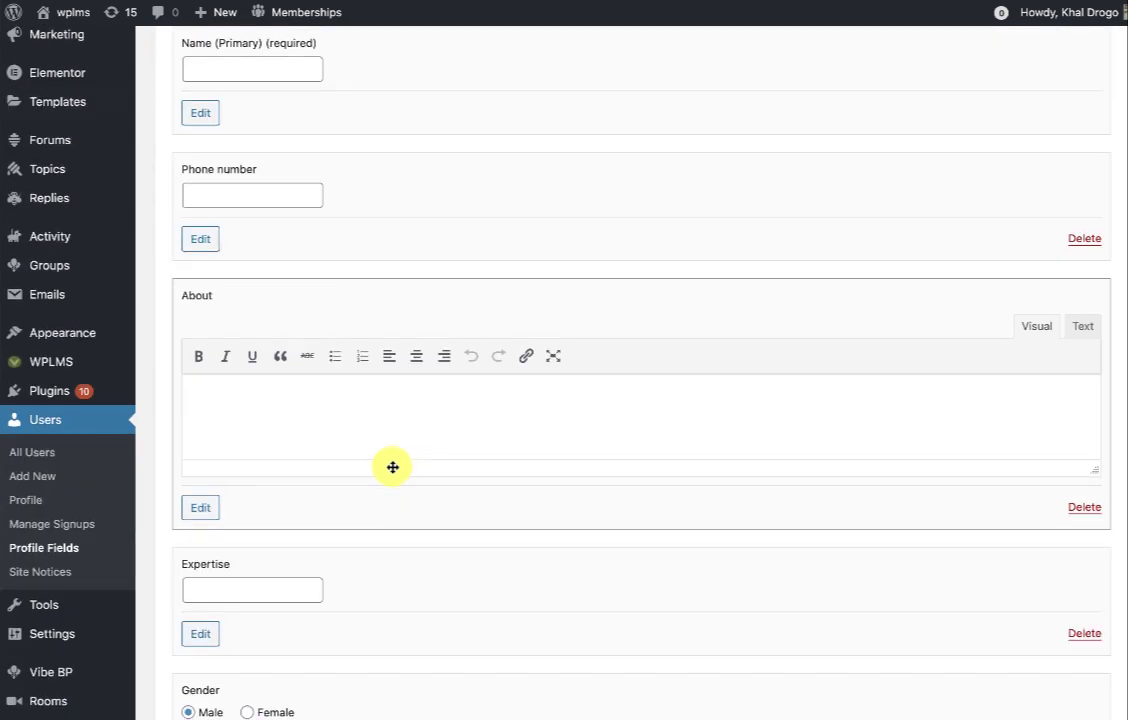
scroll(390, 463, "down", 3)
scroll(250, 420, "down", 2)
left_click(199, 372)
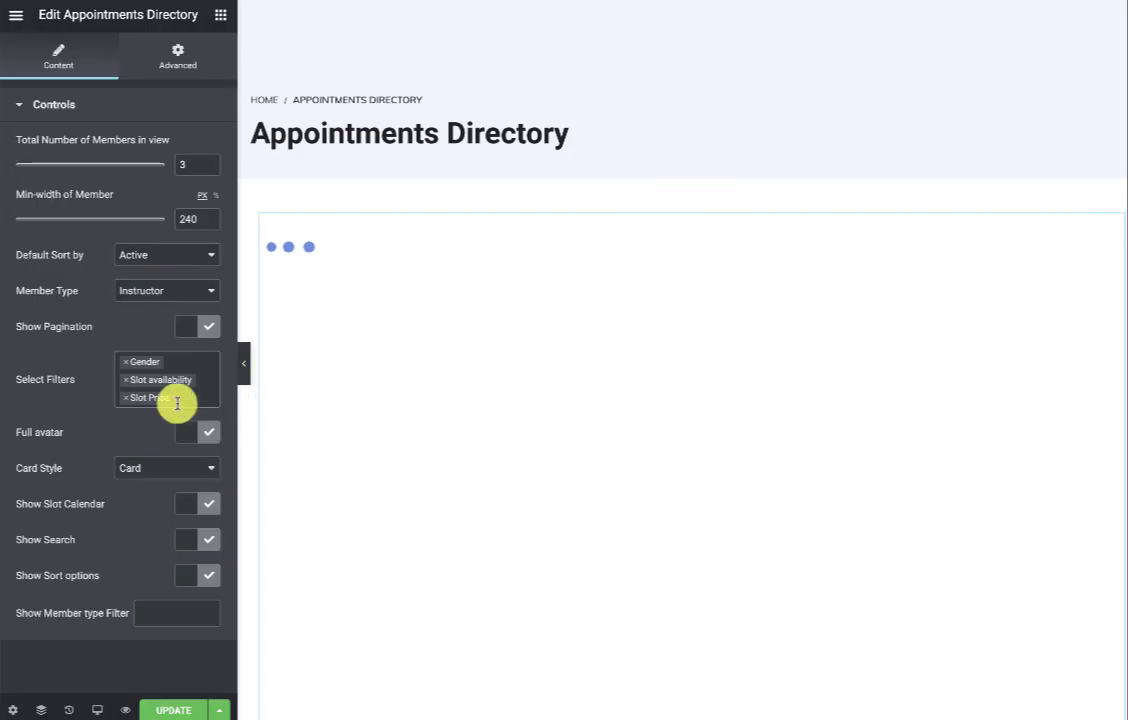
left_click(183, 397)
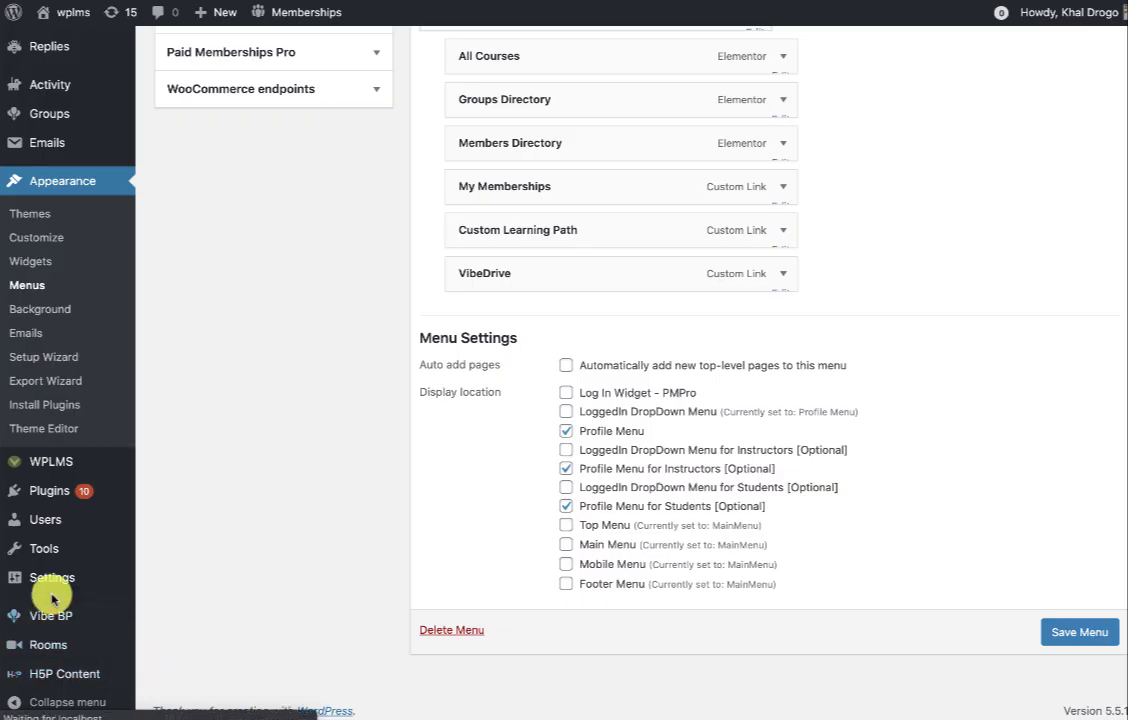
Step: Place a Booking Rating Count widget at the Instructor member card's top right above the price
mouse_move(48, 617)
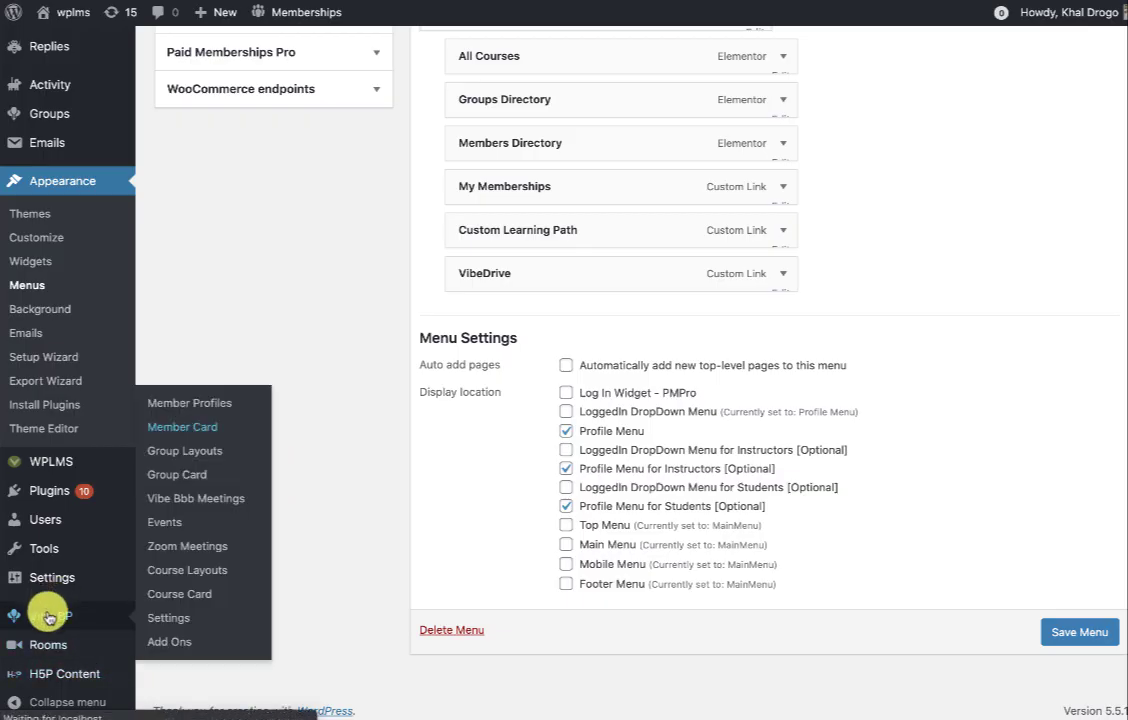
mouse_move(320, 463)
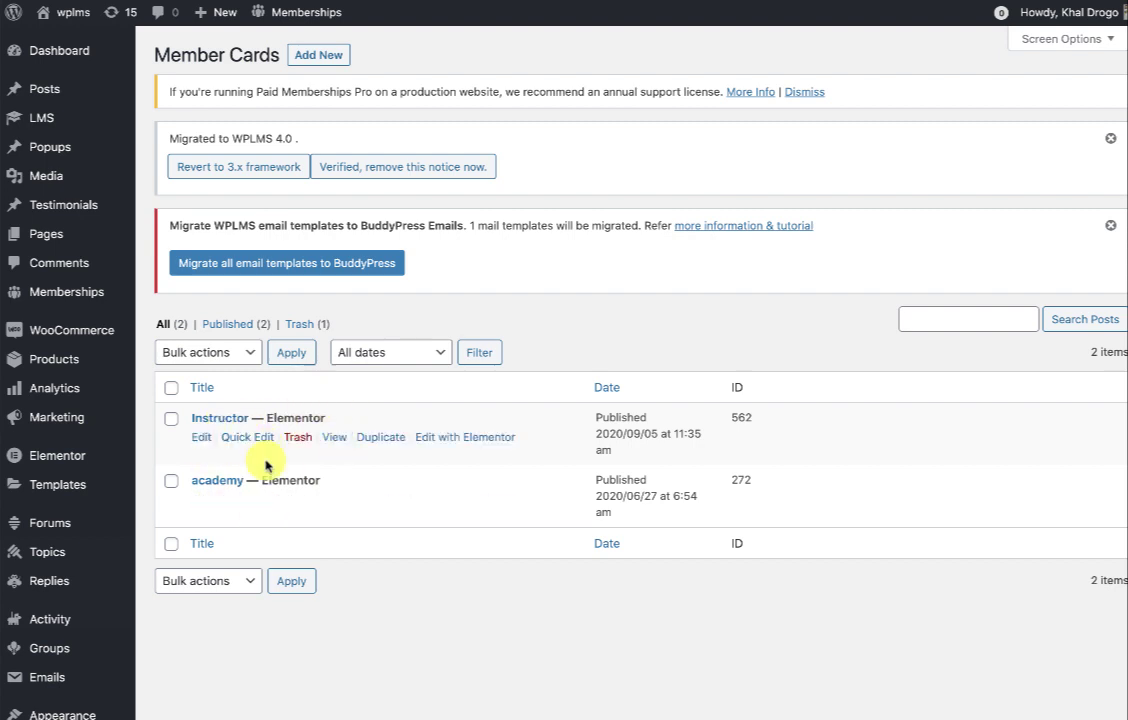
left_click(196, 443)
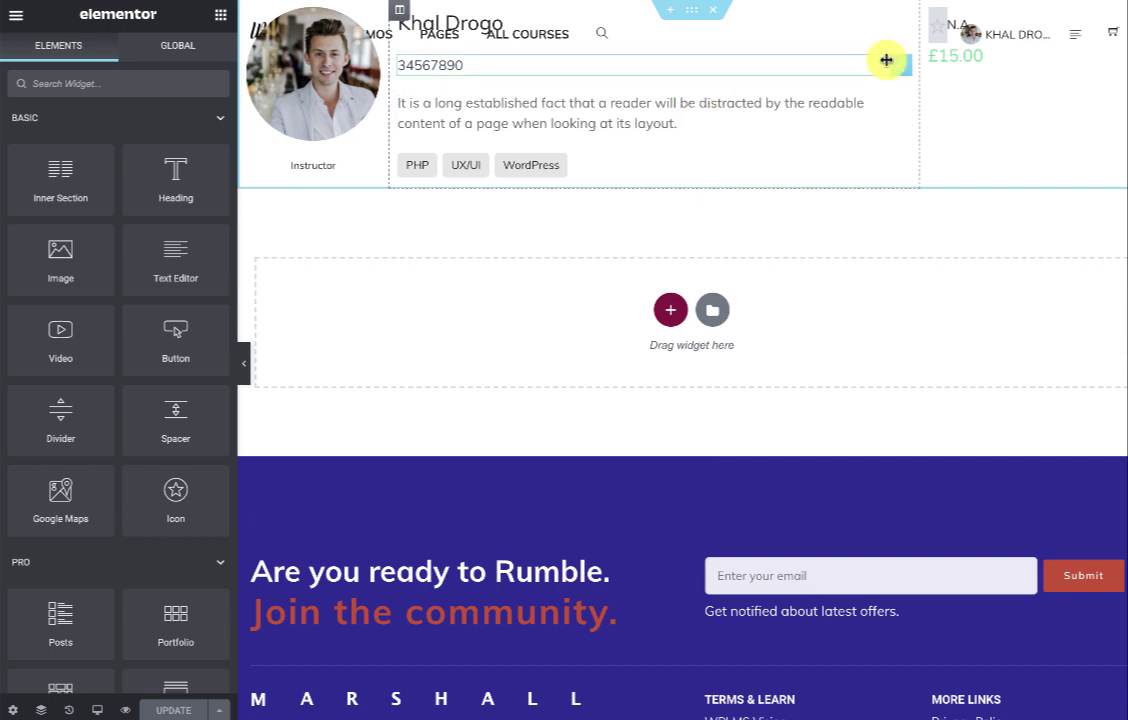
left_click(989, 55)
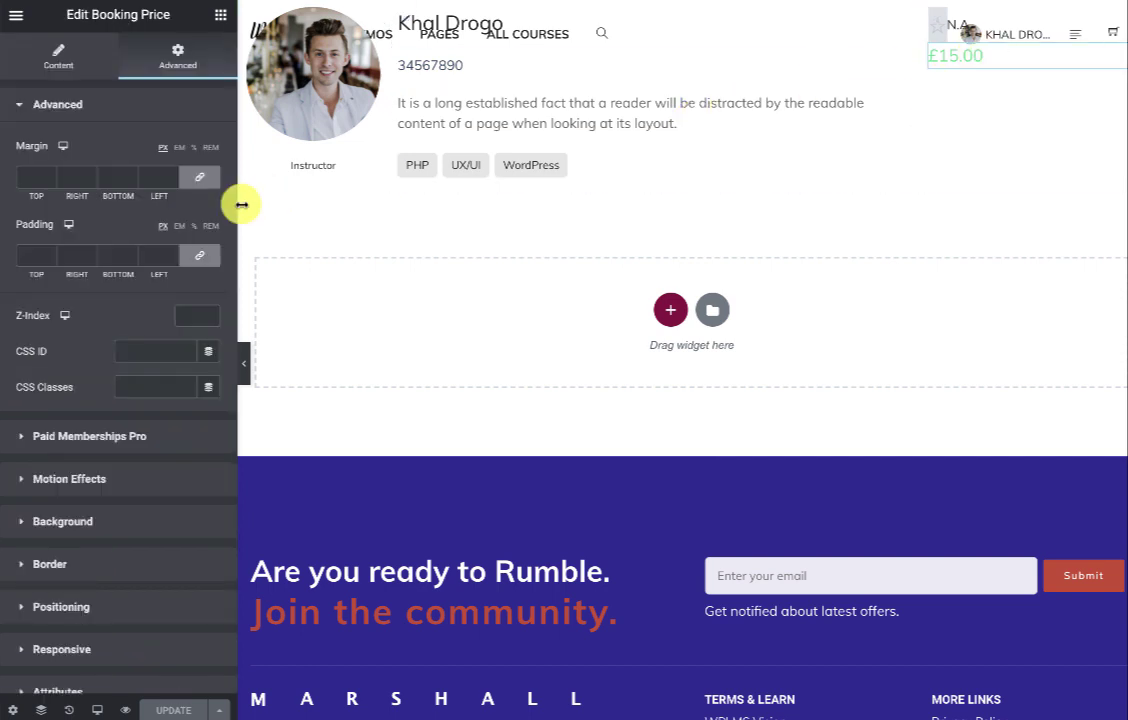
left_click(220, 18)
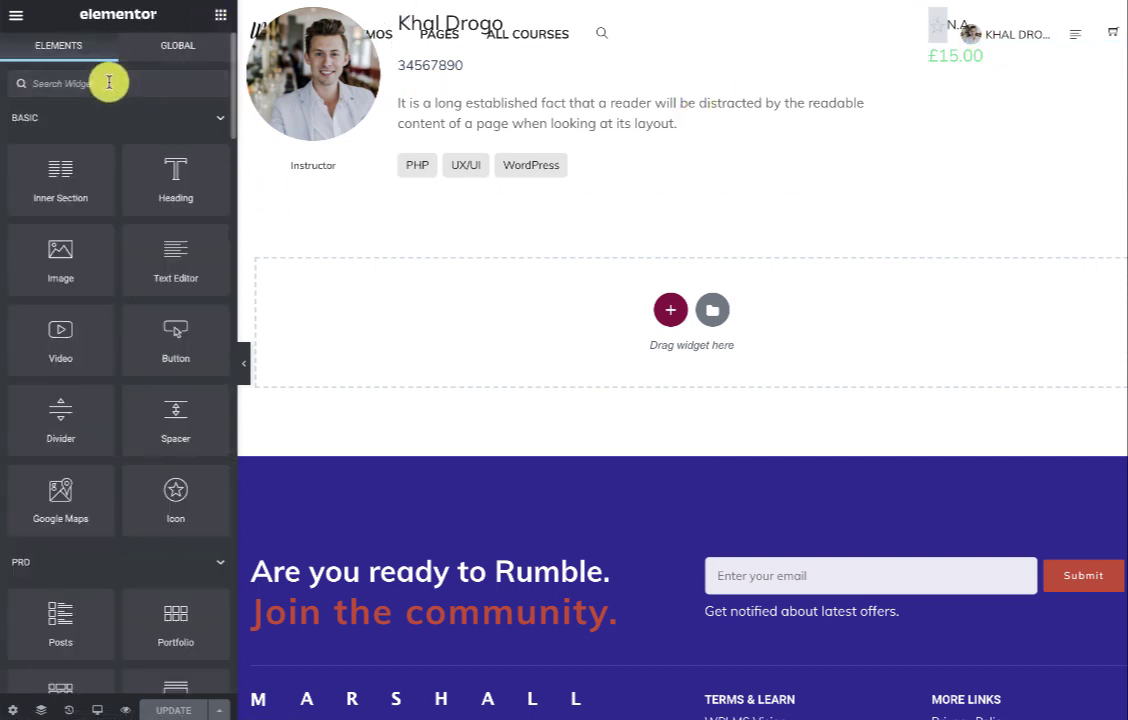
type("book")
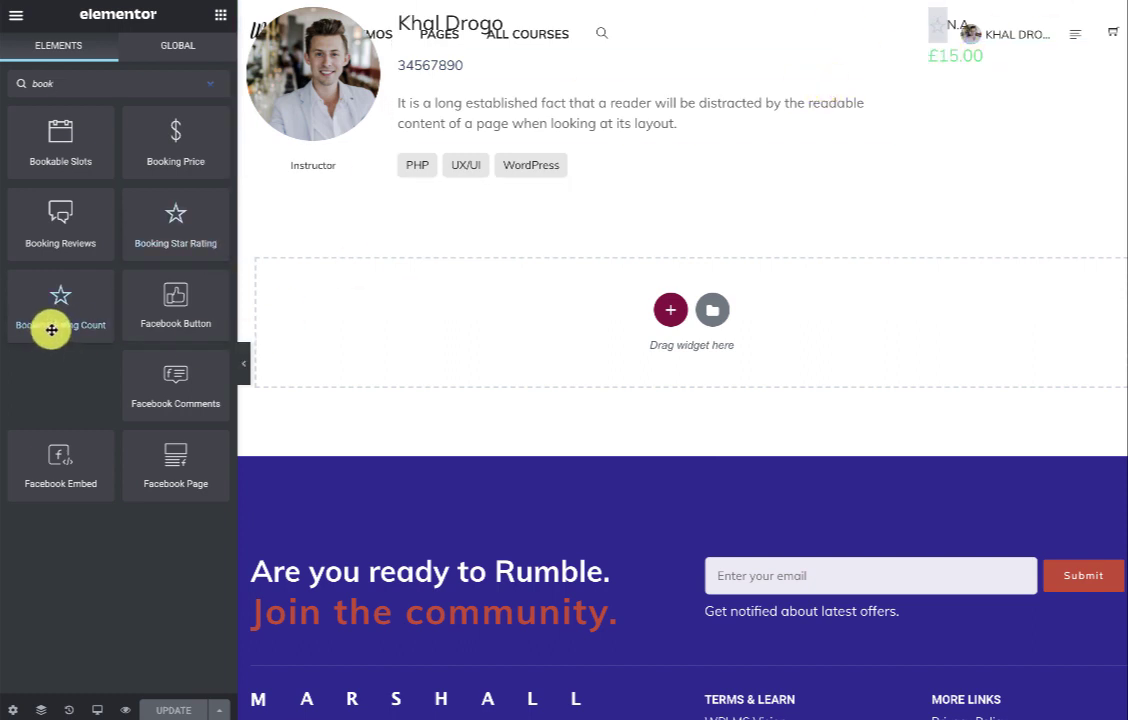
left_click_drag(53, 326, 975, 50)
Step: Review the skills, name, bio, phone and member-type settings, enter 6, and save the card
left_click(534, 149)
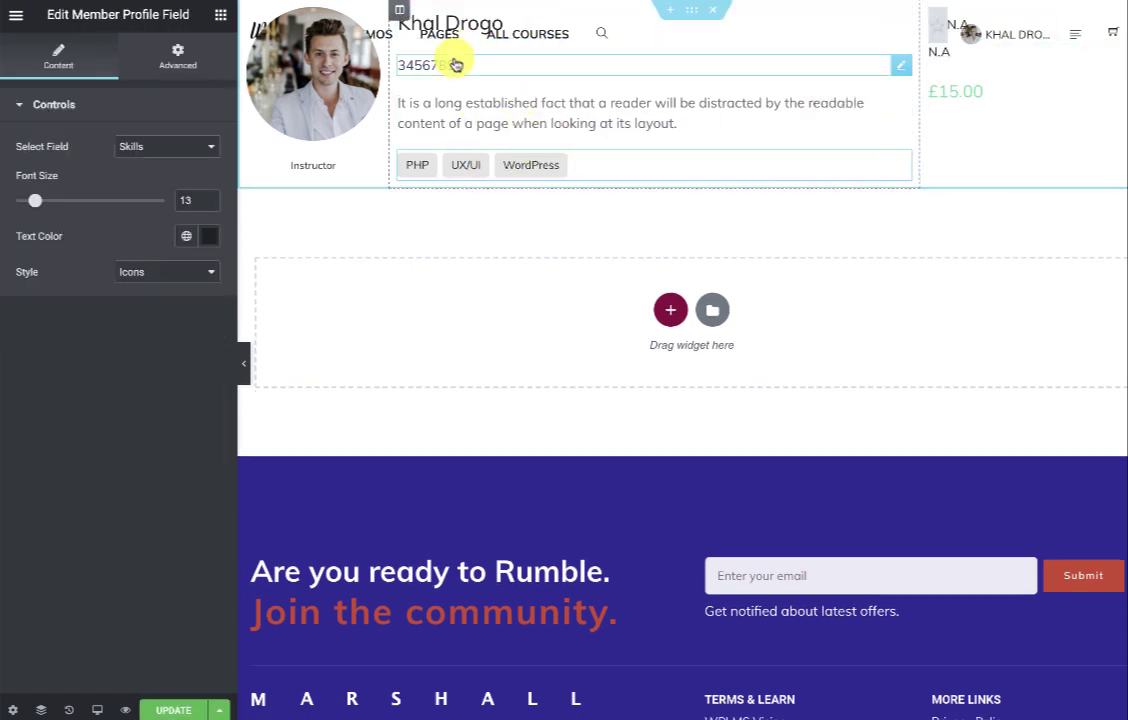
left_click(480, 18)
left_click(485, 108)
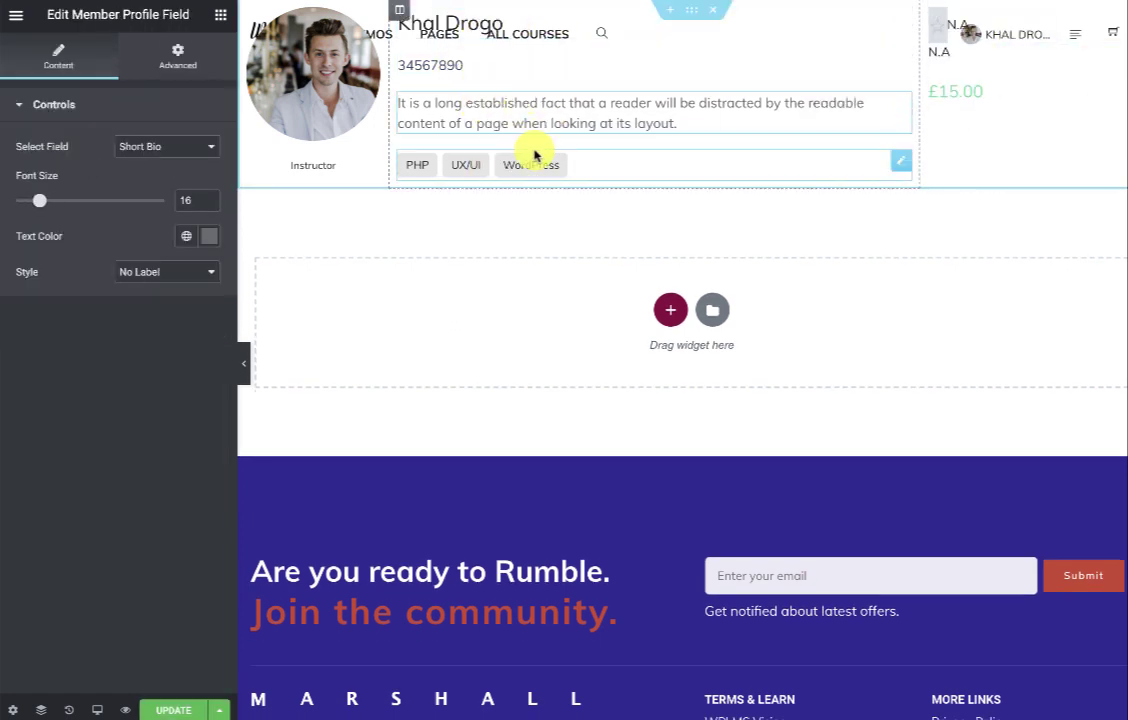
left_click(426, 66)
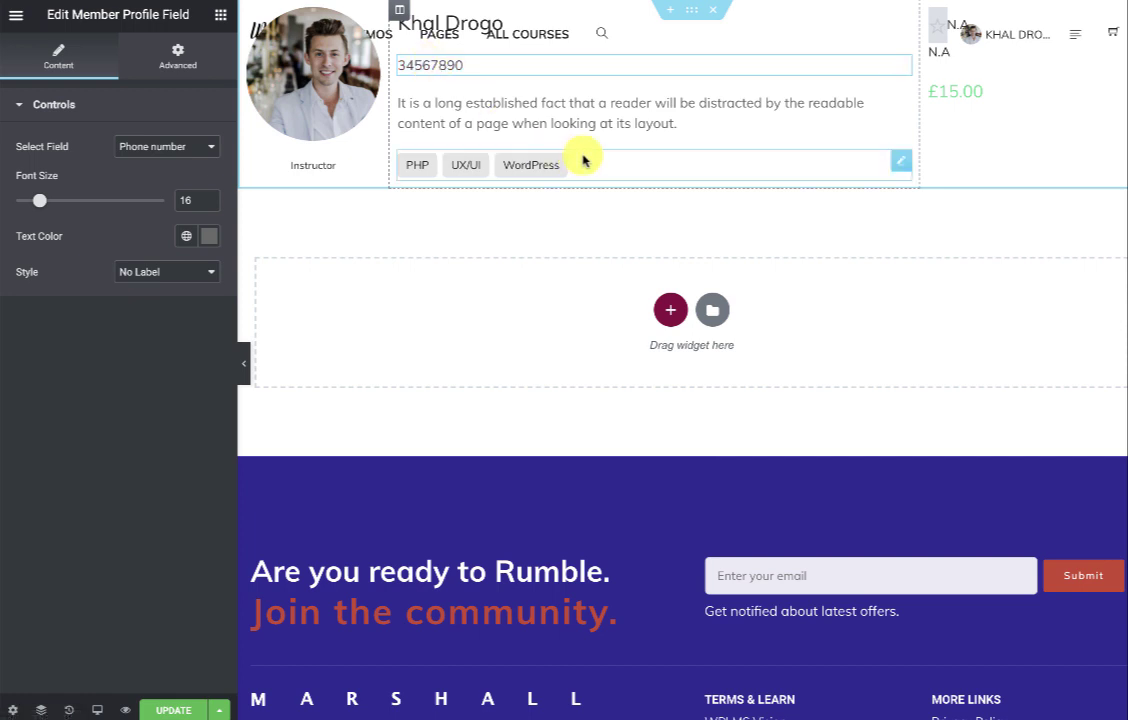
left_click(311, 165)
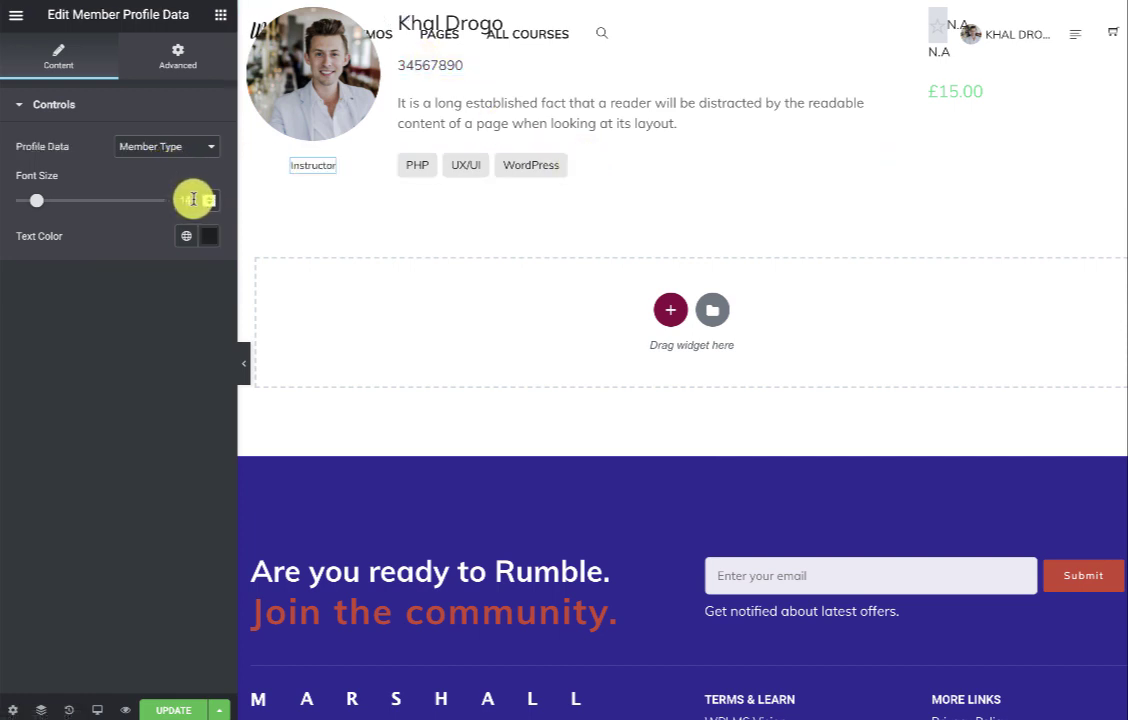
type("6")
left_click(165, 710)
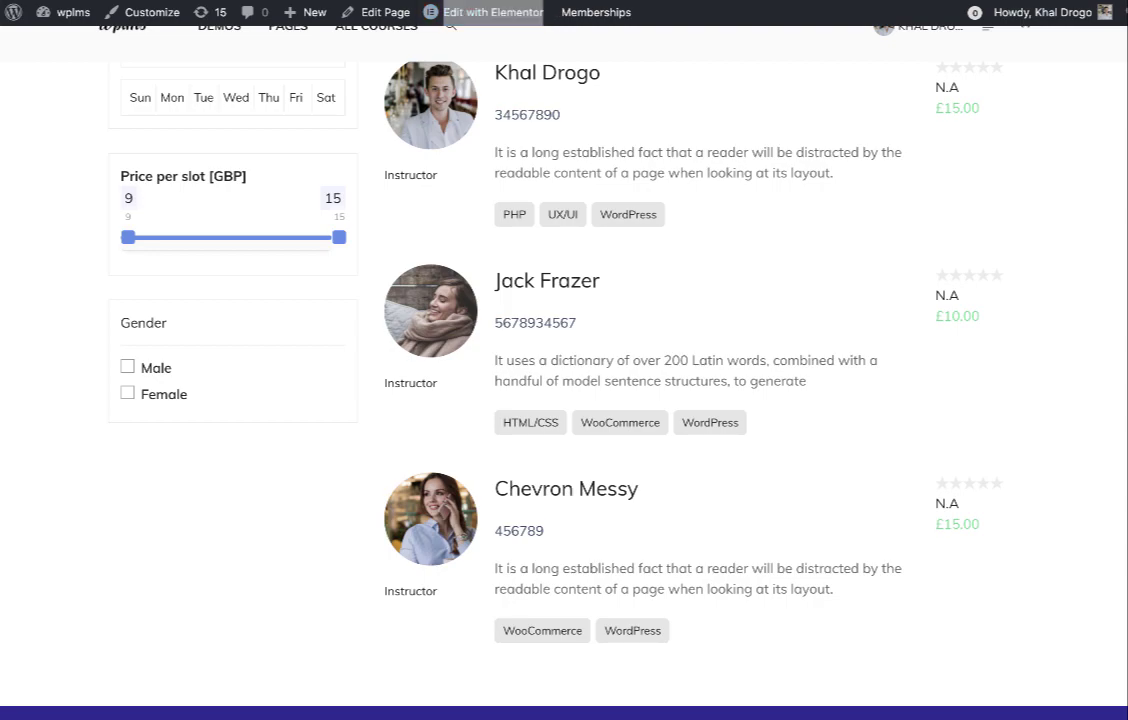
Step: Filter instructors by time slot, trying Morning and Afternoon before settling on Night
scroll(891, 232, "up", 2)
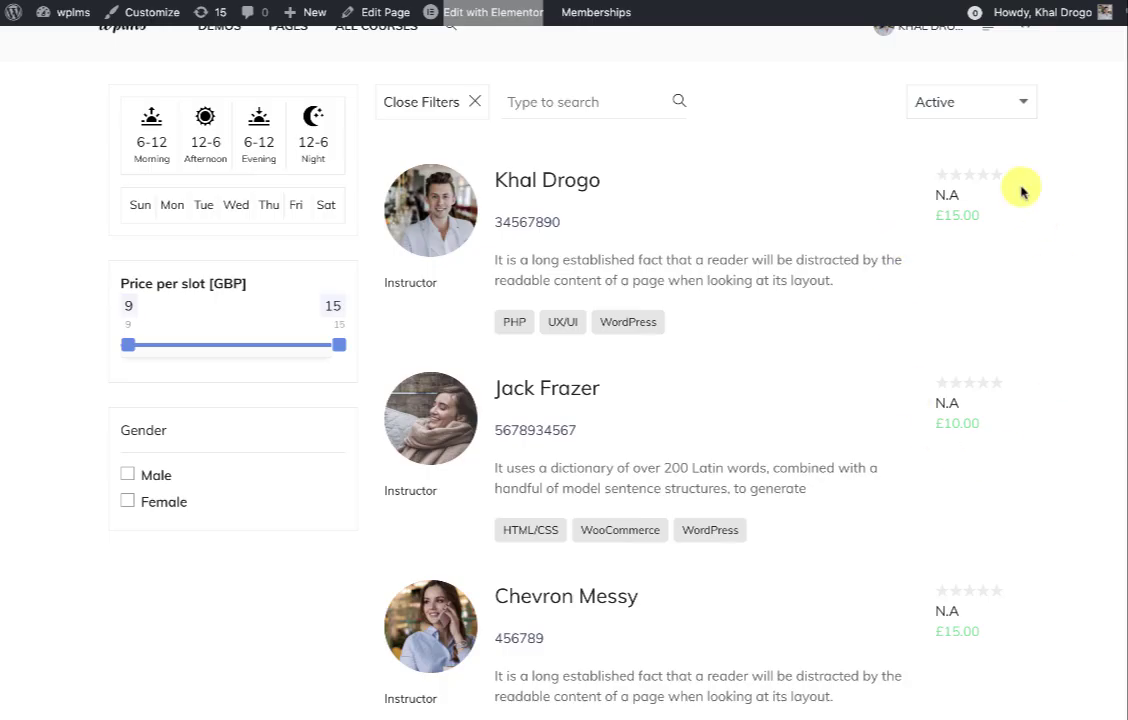
scroll(668, 350, "down", 2)
scroll(668, 348, "up", 3)
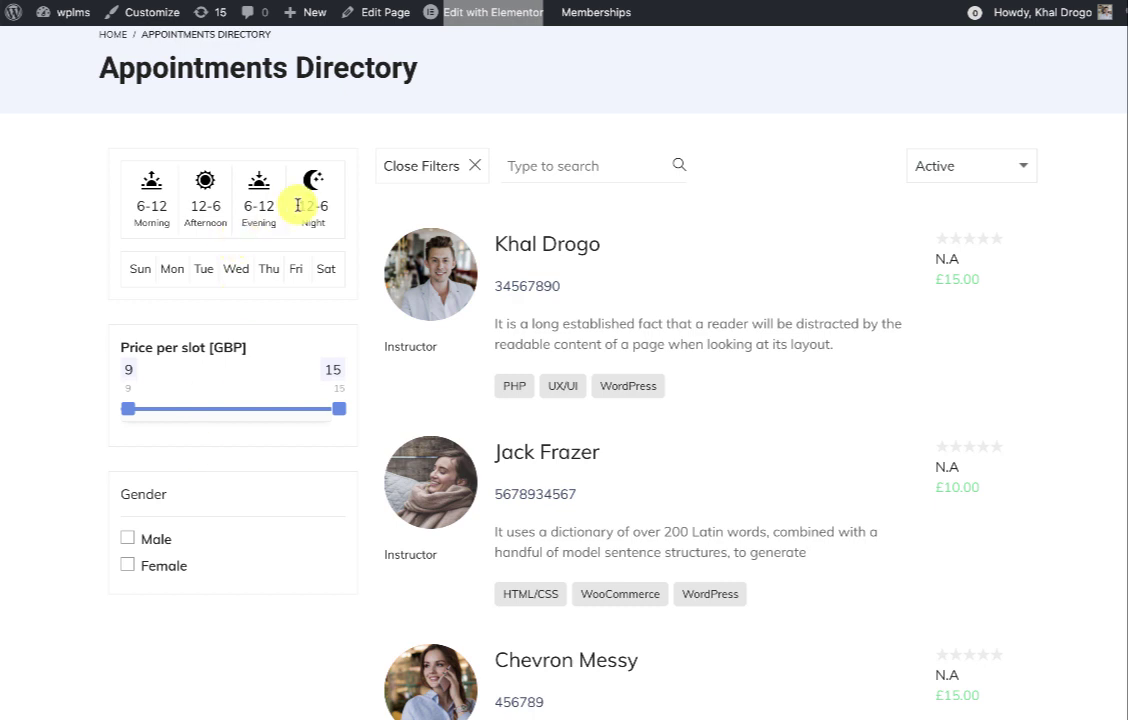
left_click(144, 208)
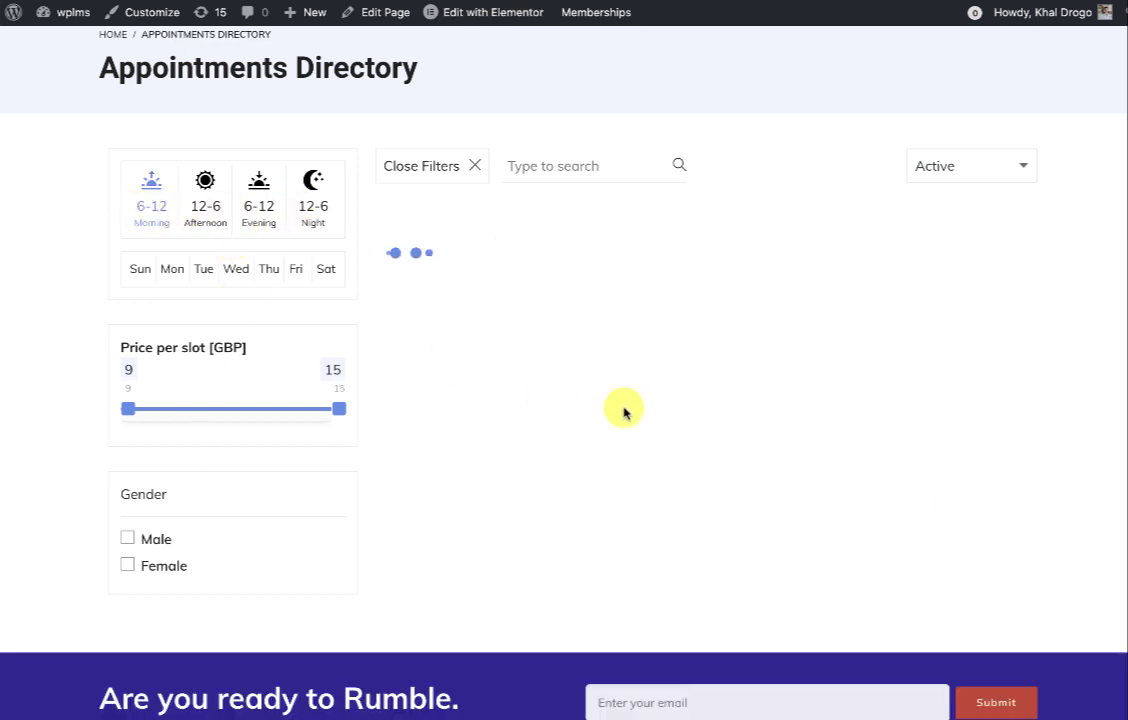
left_click(195, 218)
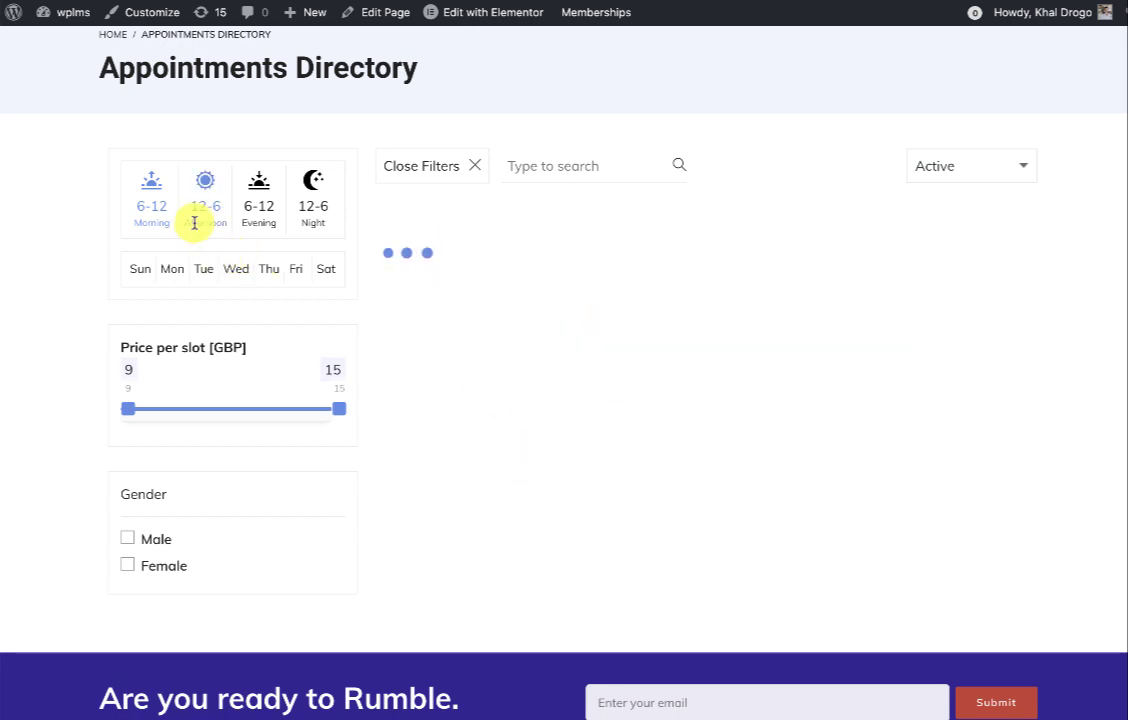
scroll(605, 245, "down", 1)
scroll(607, 250, "up", 2)
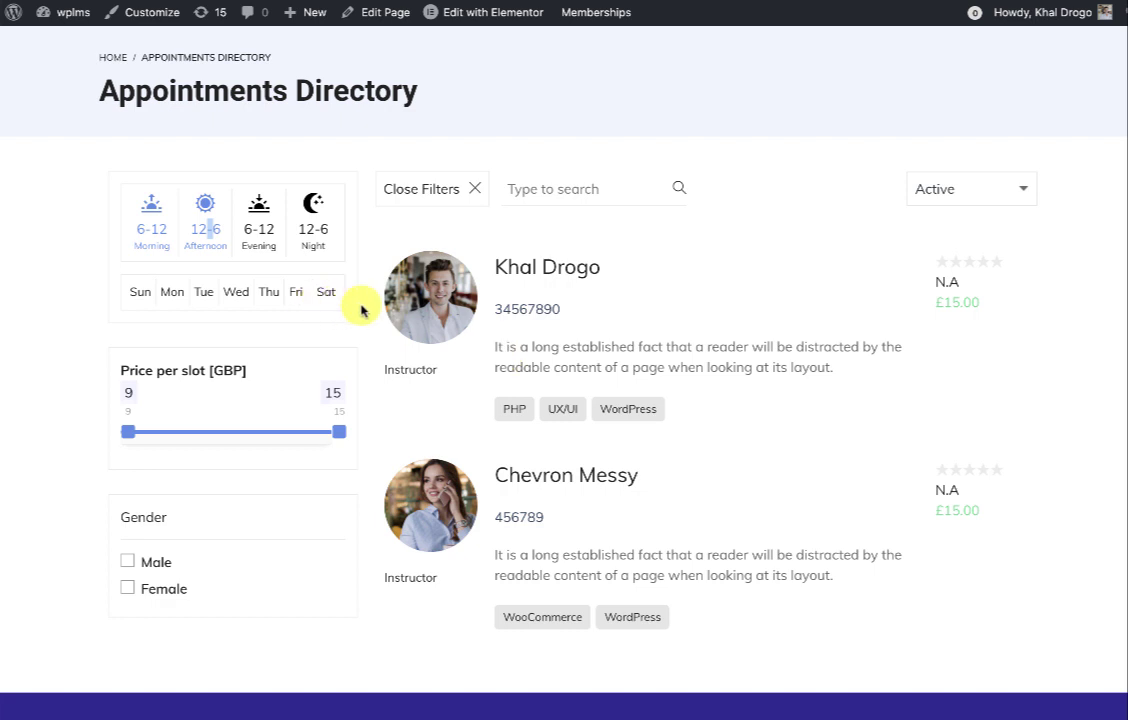
left_click(145, 233)
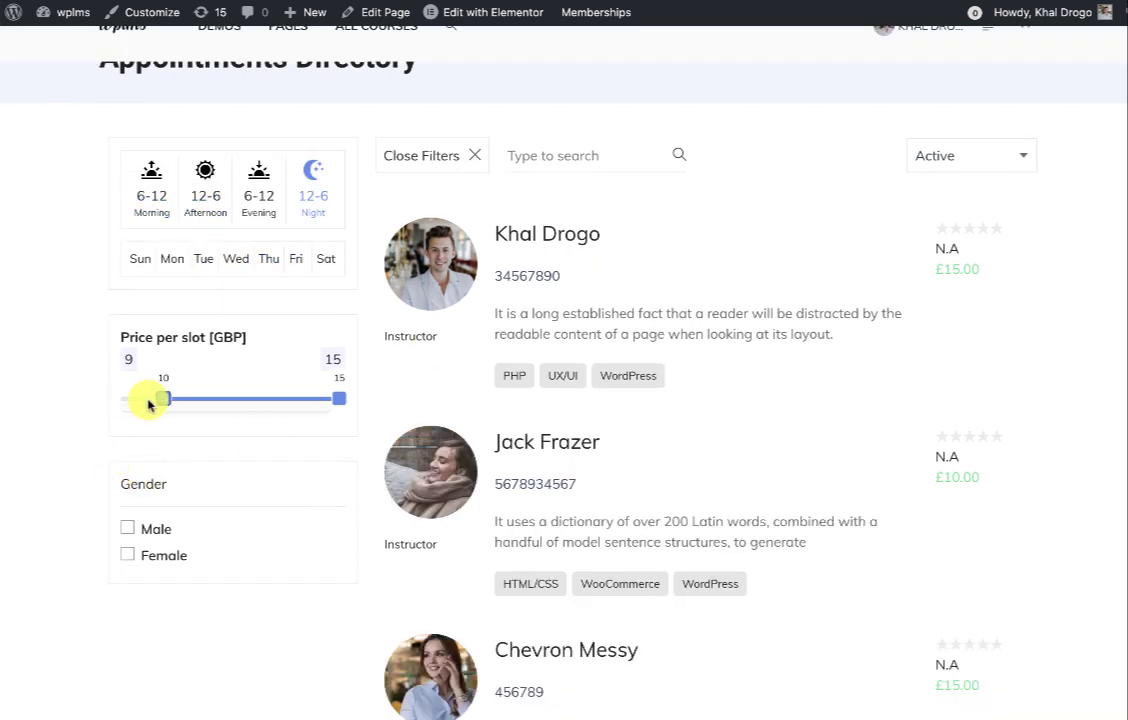
Step: Adjust the price-per-slot range, filter to female instructors only, and reset the price to 9–15
left_click(148, 403)
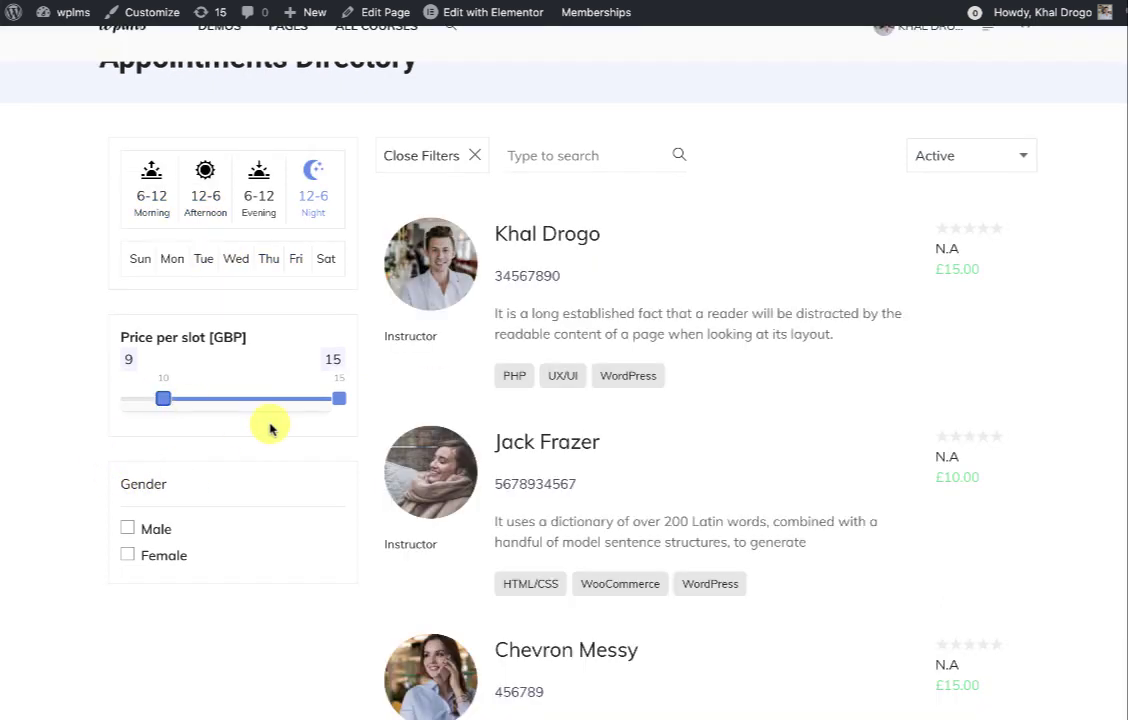
left_click_drag(161, 398, 205, 400)
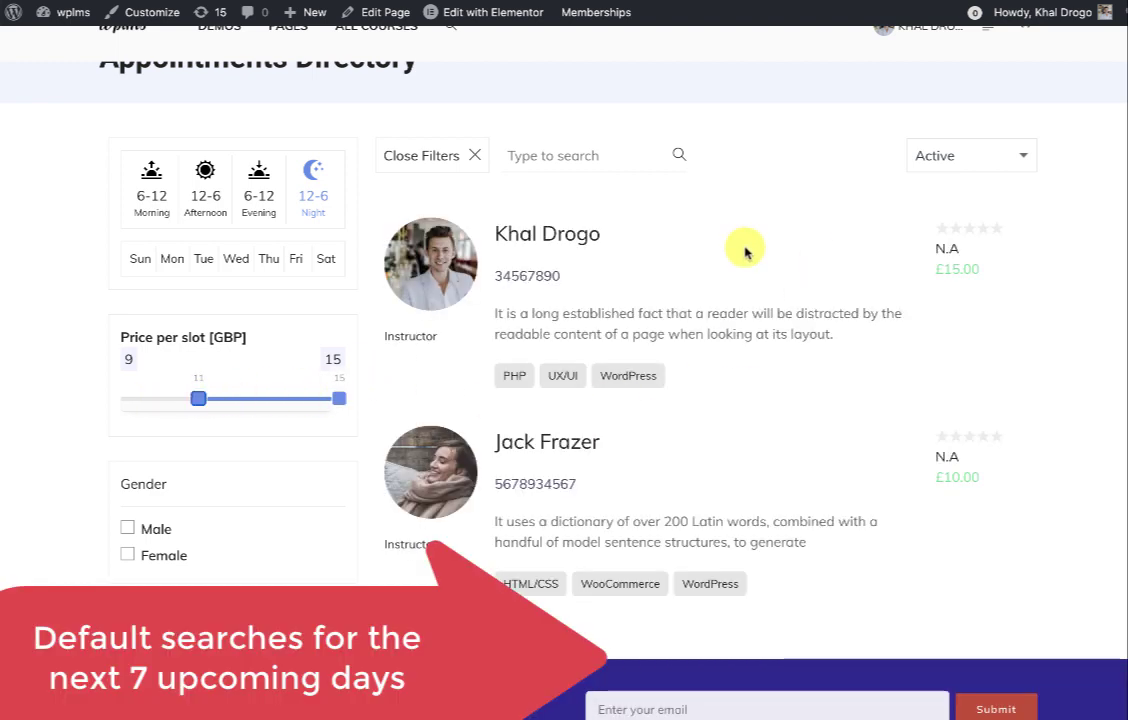
left_click_drag(338, 398, 284, 401)
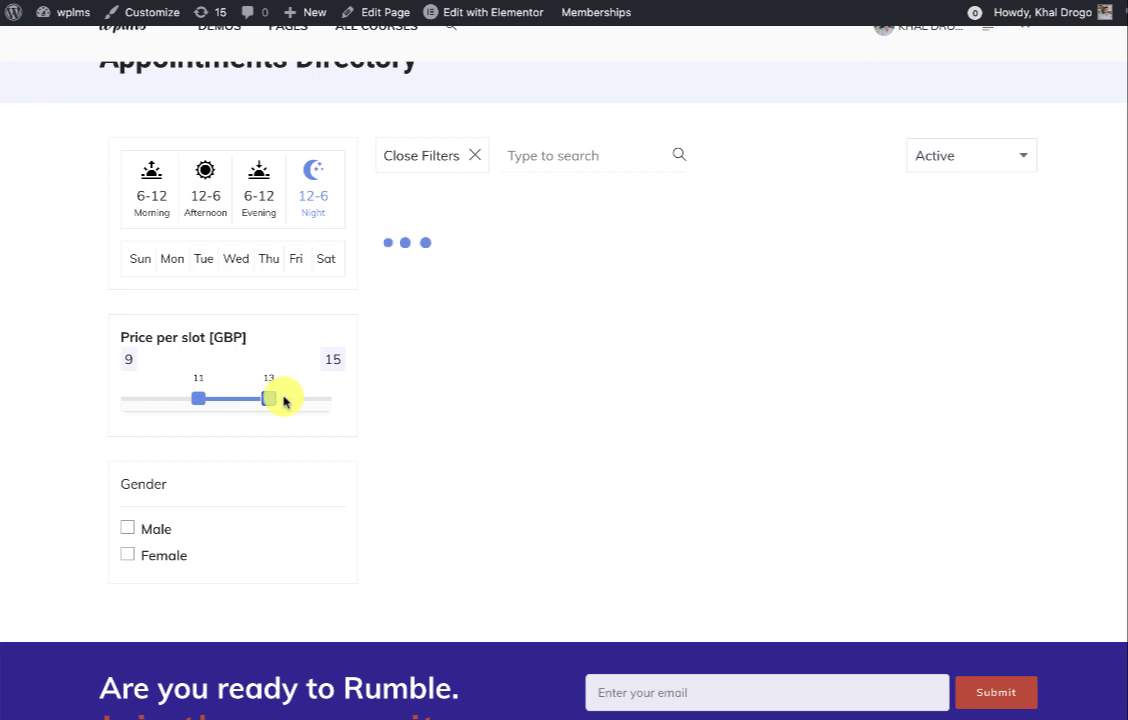
left_click(127, 530)
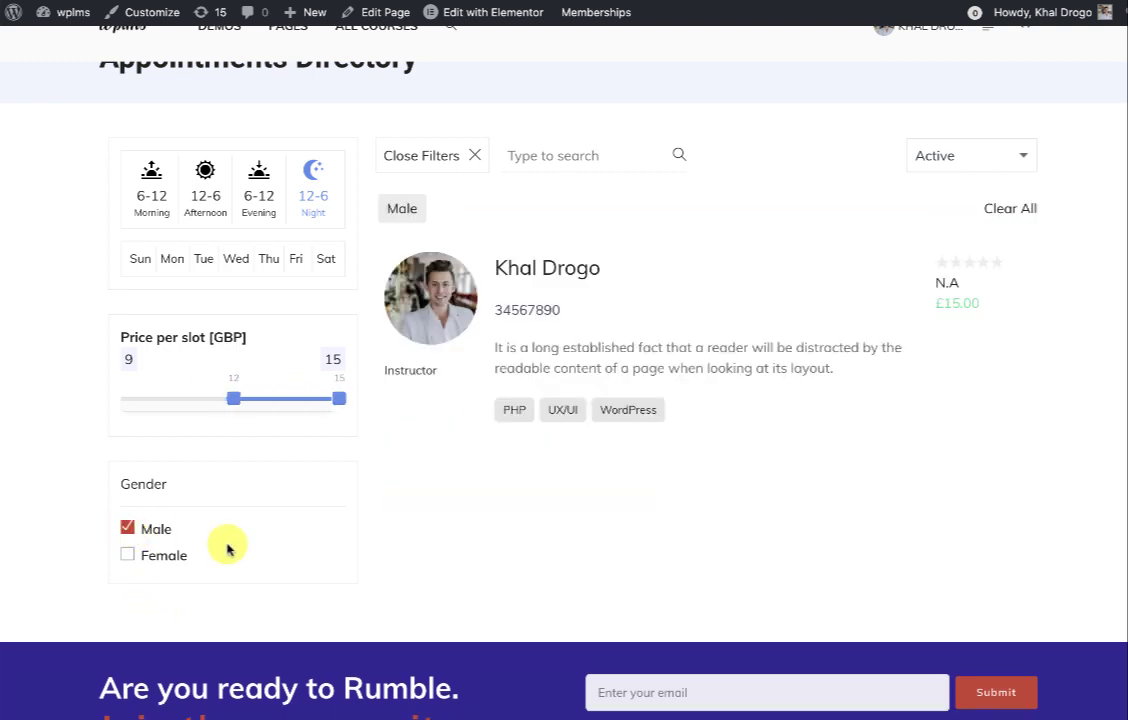
left_click(168, 555)
left_click(125, 529)
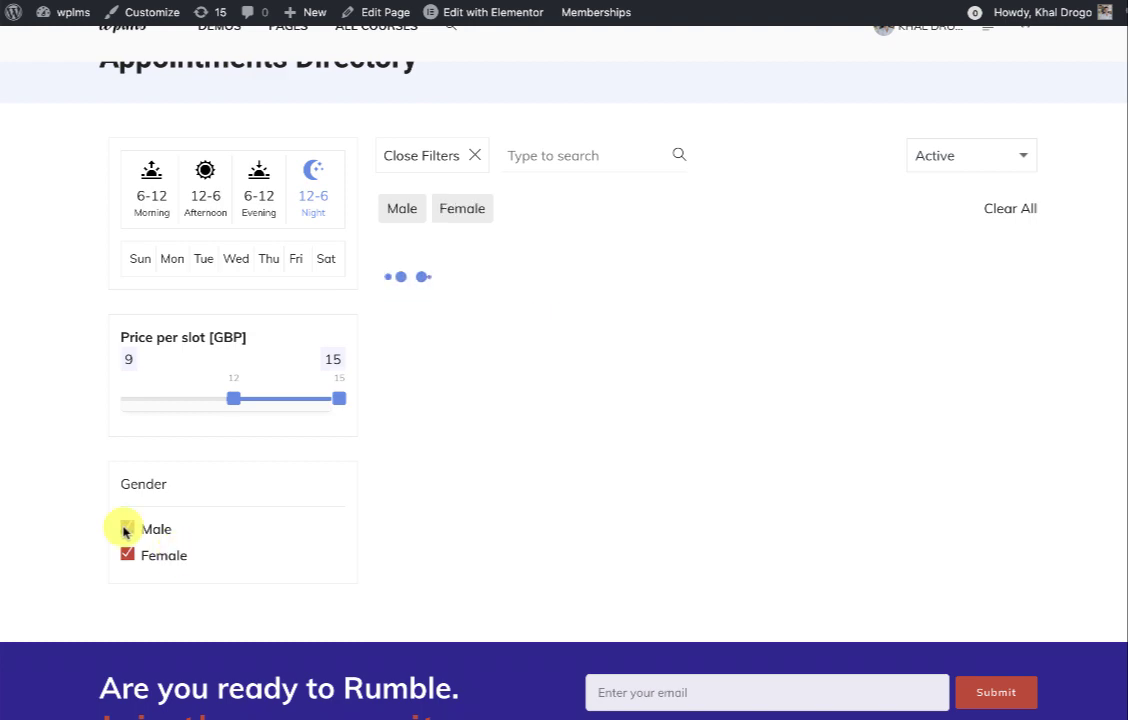
left_click(529, 150)
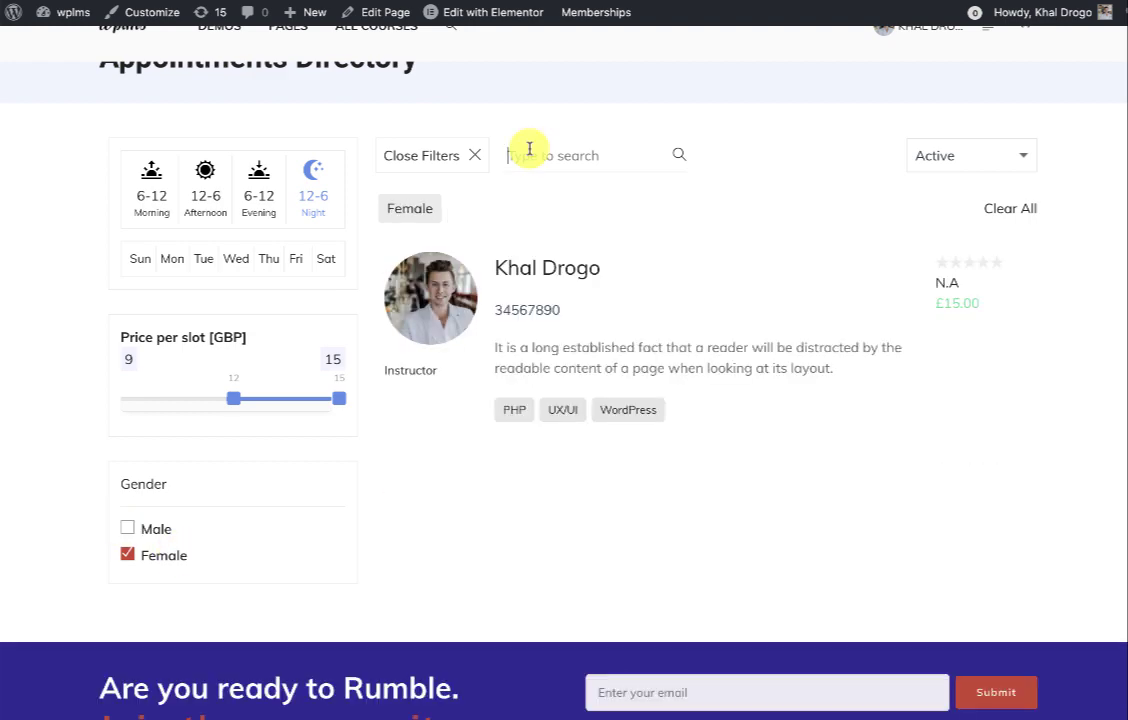
left_click_drag(232, 398, 121, 398)
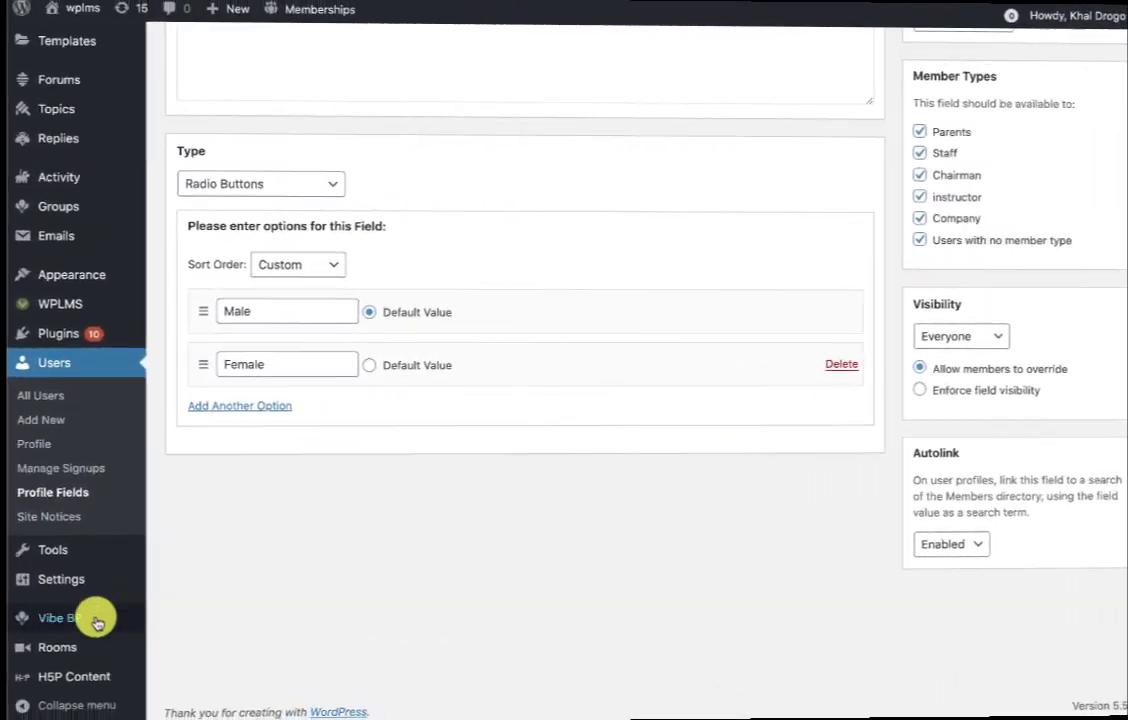
Step: Open the instructor profile template in Elementor and search the widgets for 'book'
mouse_move(93, 615)
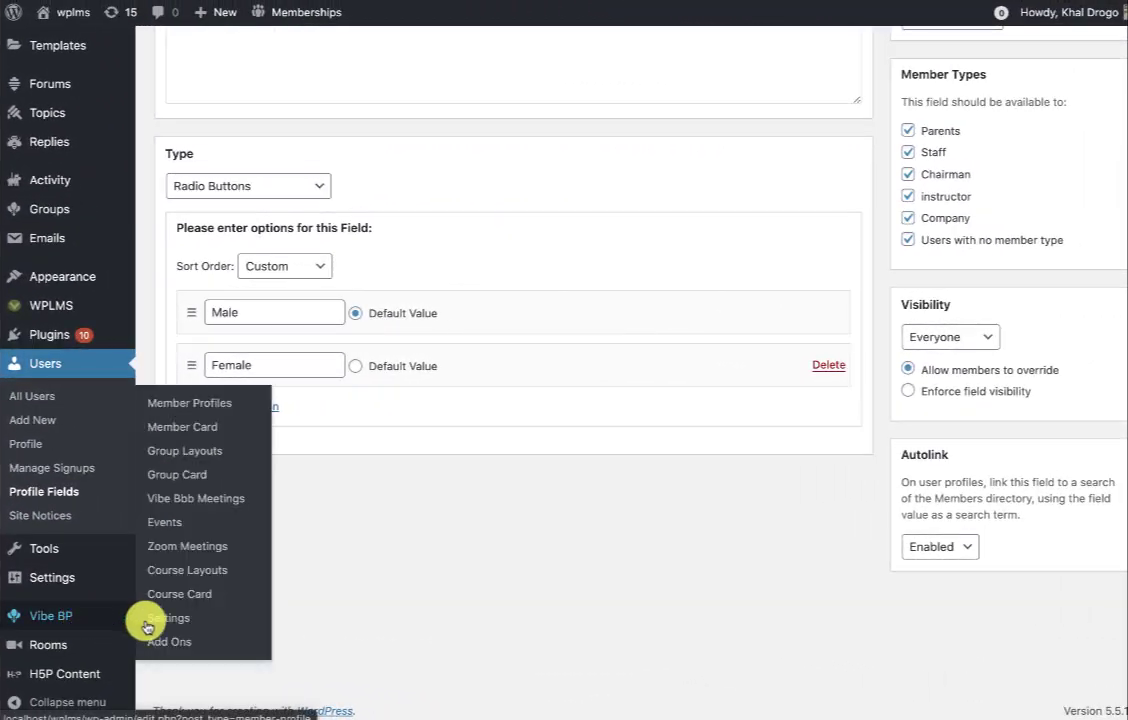
left_click(194, 410)
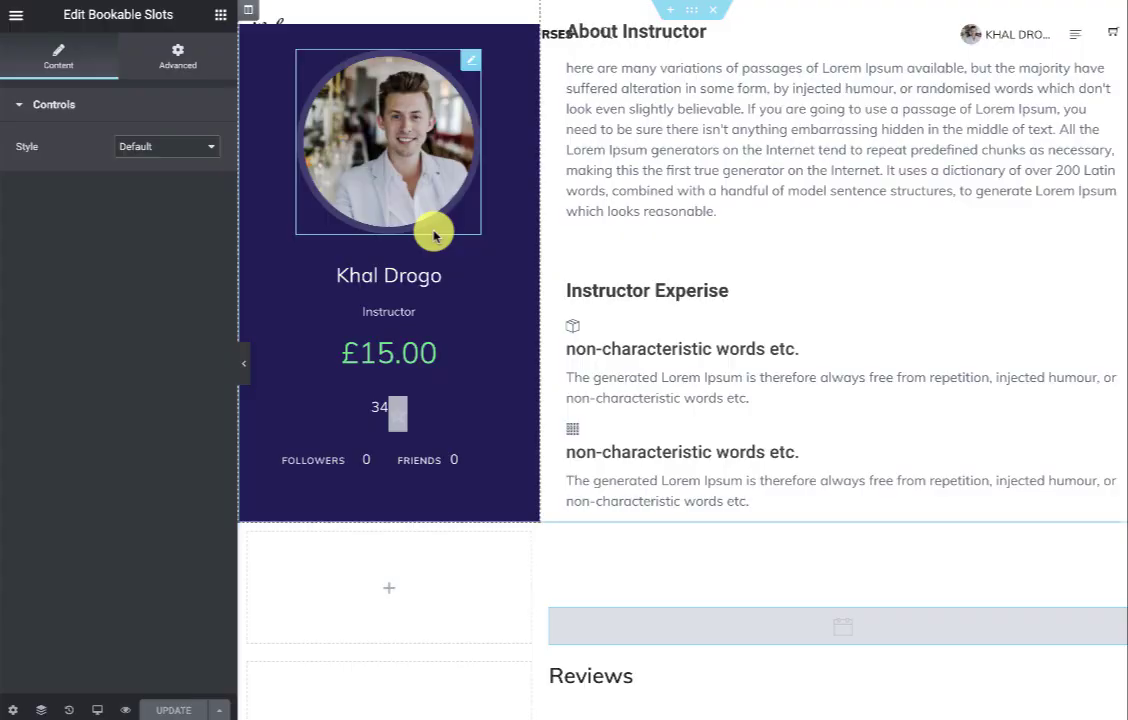
left_click(219, 15)
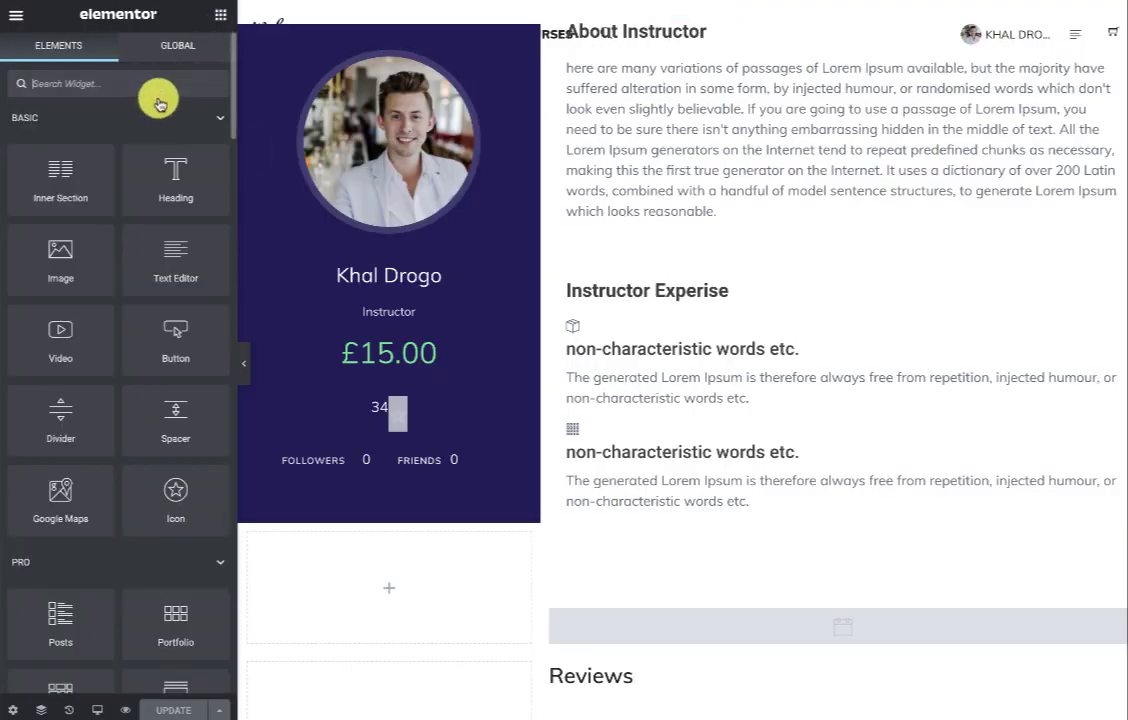
left_click(156, 91)
type("book")
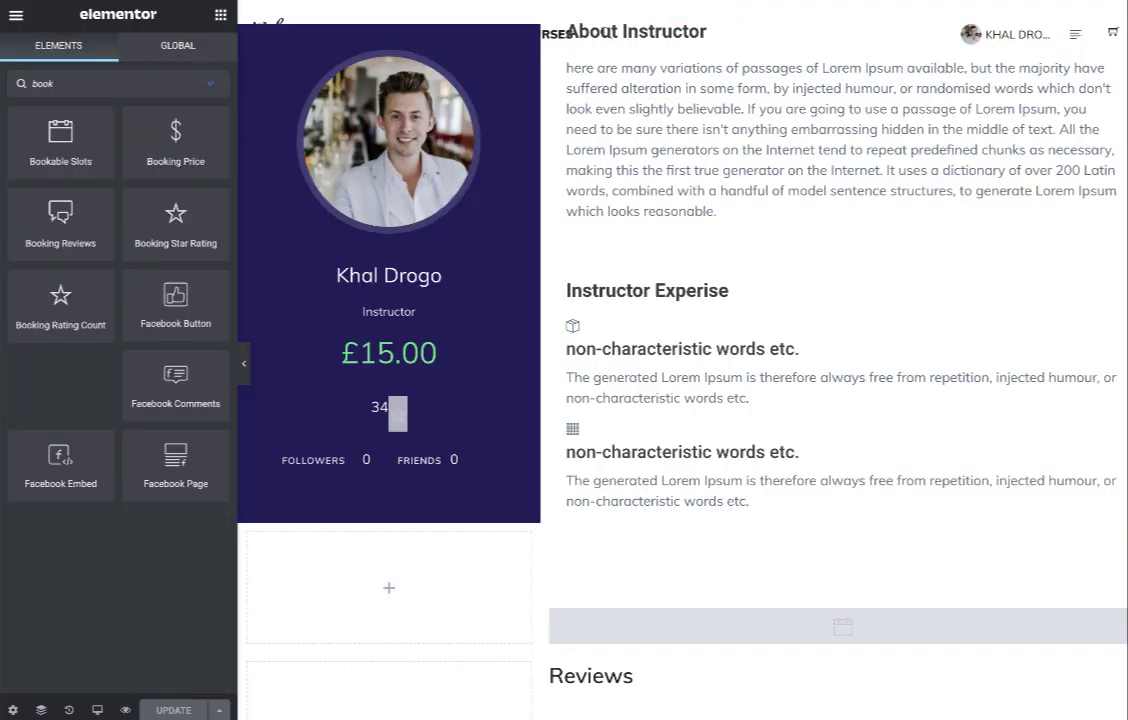